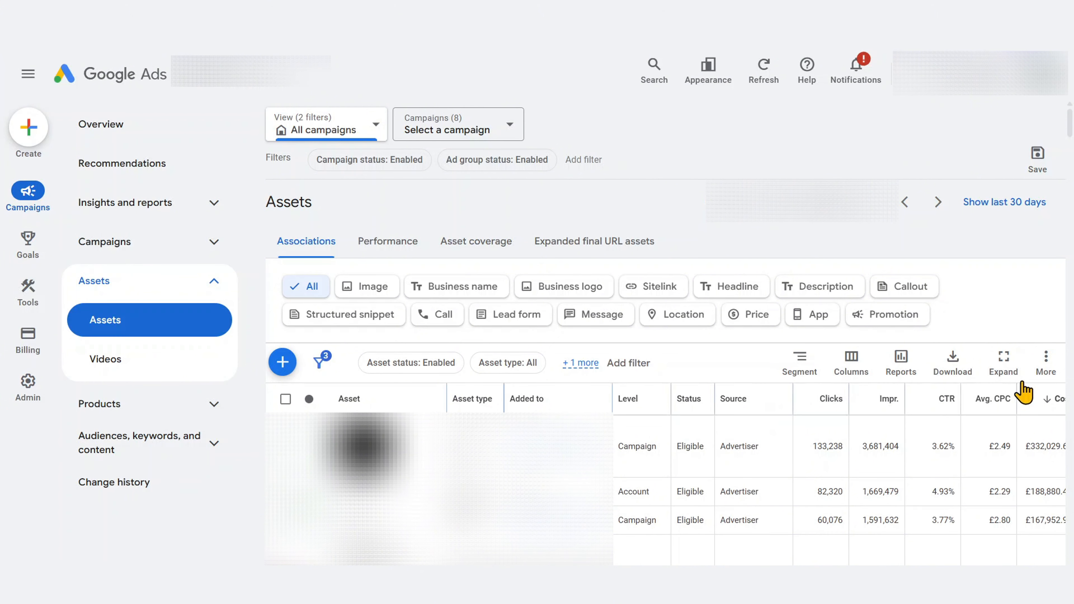
- View the advanced settings for account-level automated assets and return to the asset associations
left_click(1046, 363)
left_click(1015, 407)
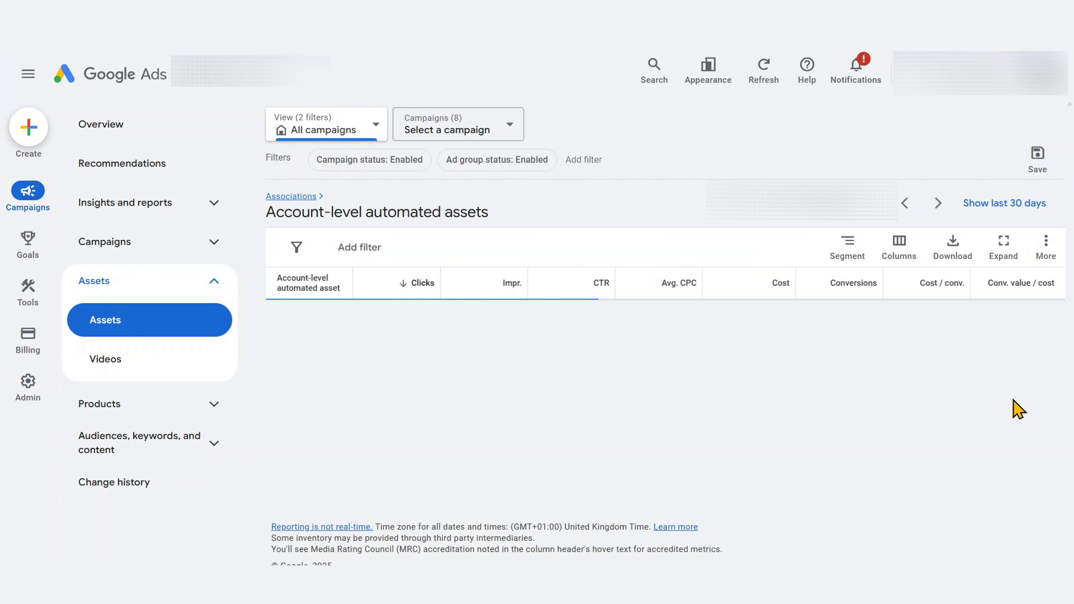
left_click(1048, 254)
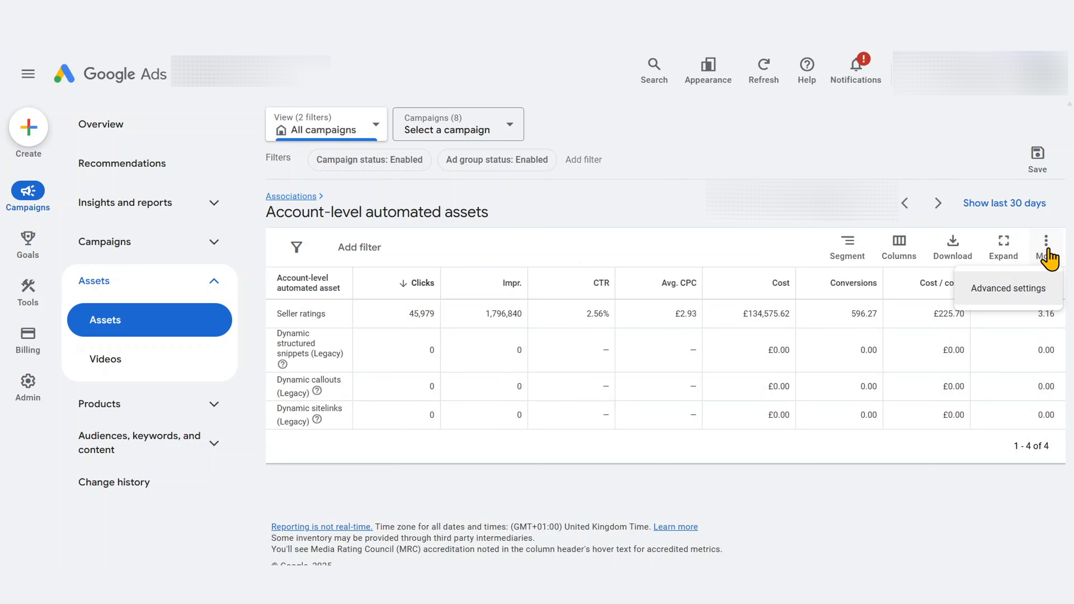
left_click(1009, 292)
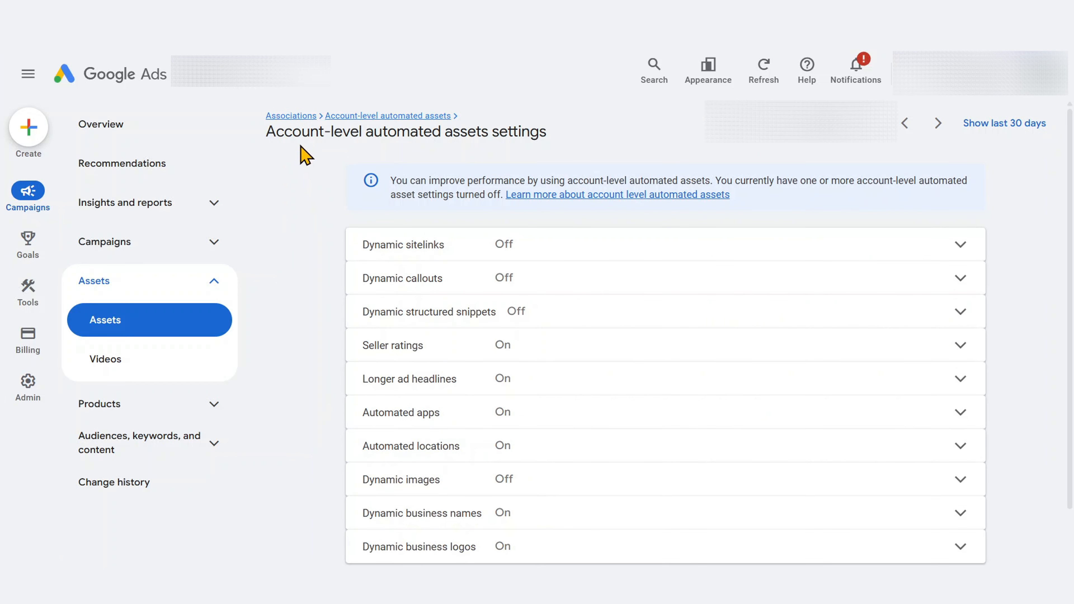
left_click(291, 116)
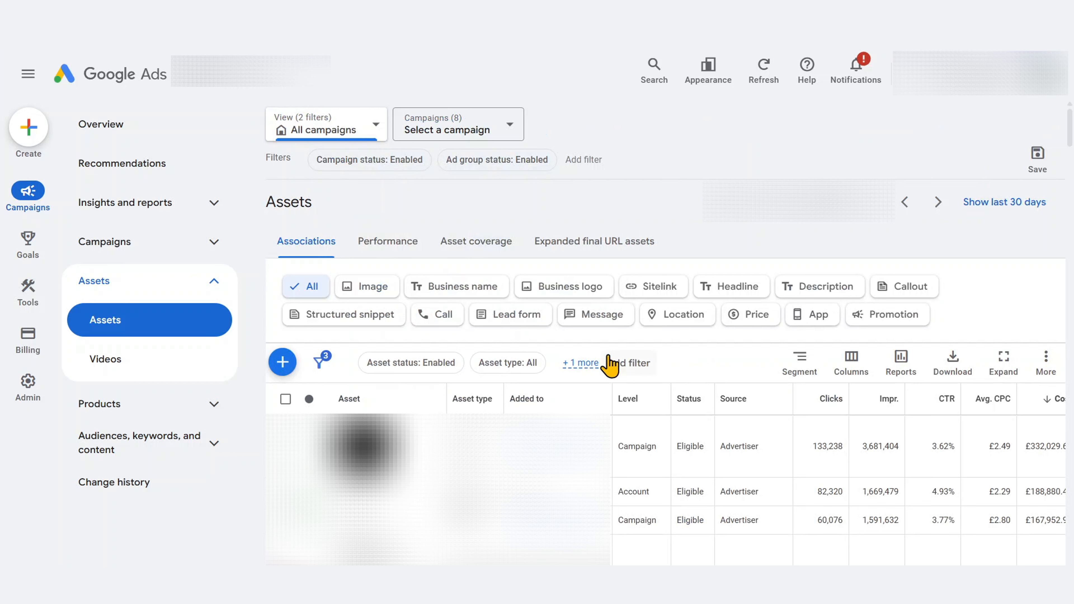
- Filter the asset associations by the source Automatically created and remove that filter again
left_click(625, 363)
type("source")
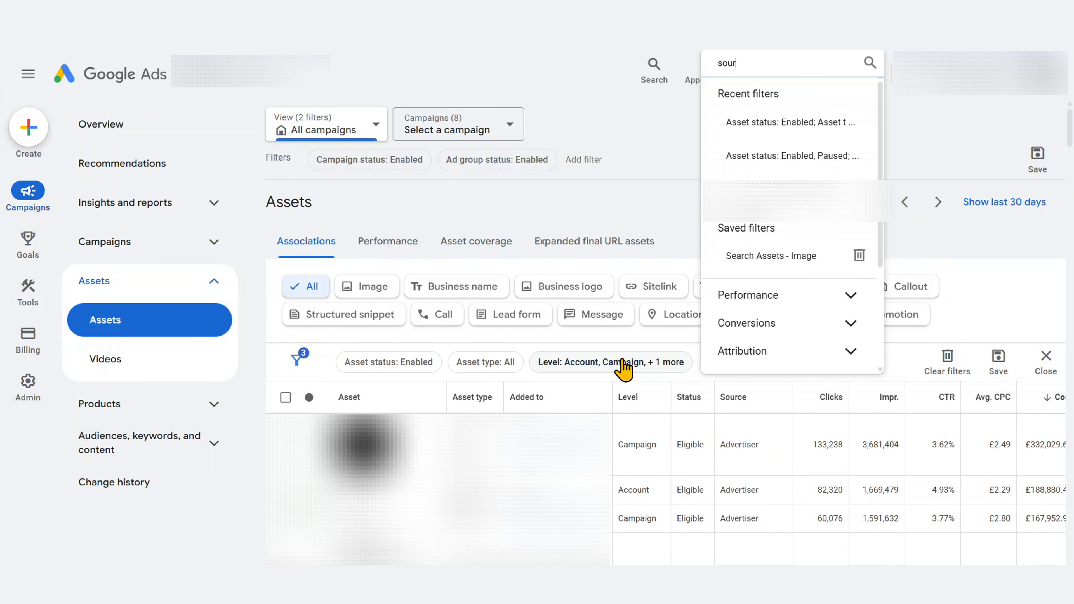
left_click(739, 433)
left_click(716, 488)
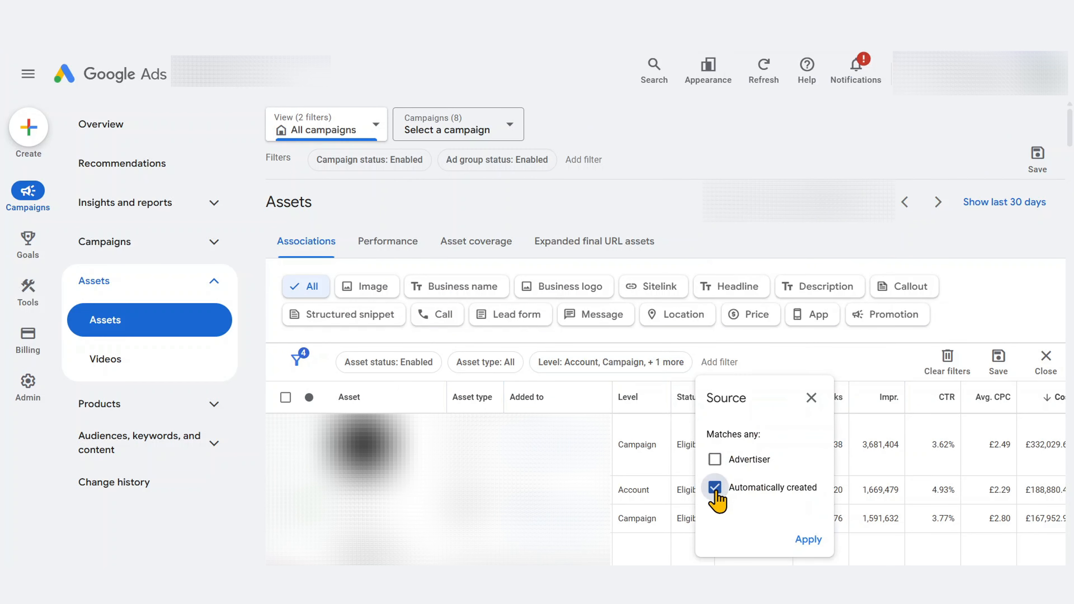
left_click(809, 539)
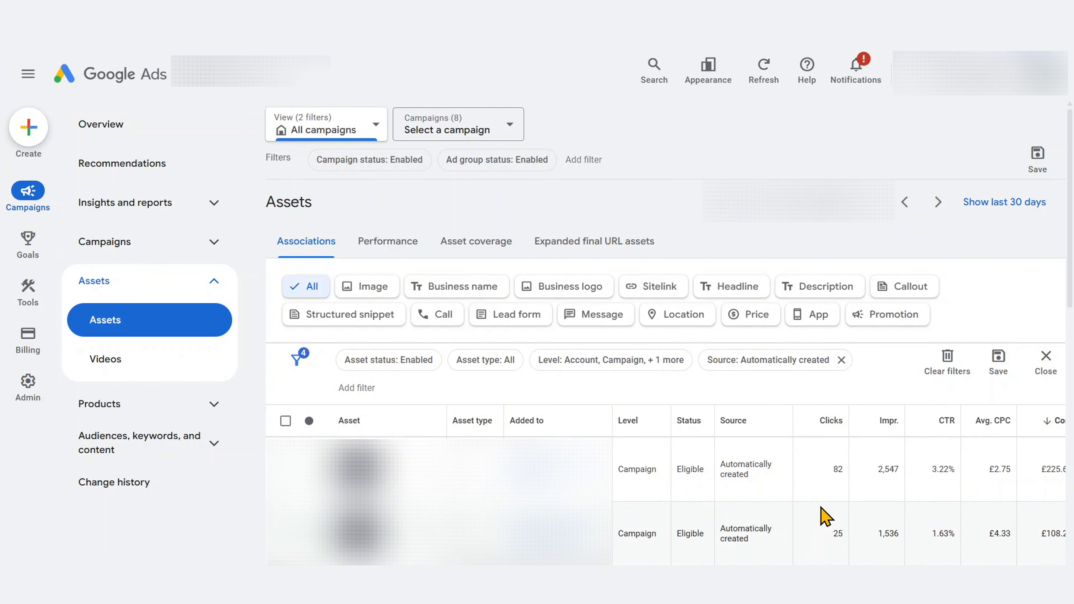
left_click(841, 360)
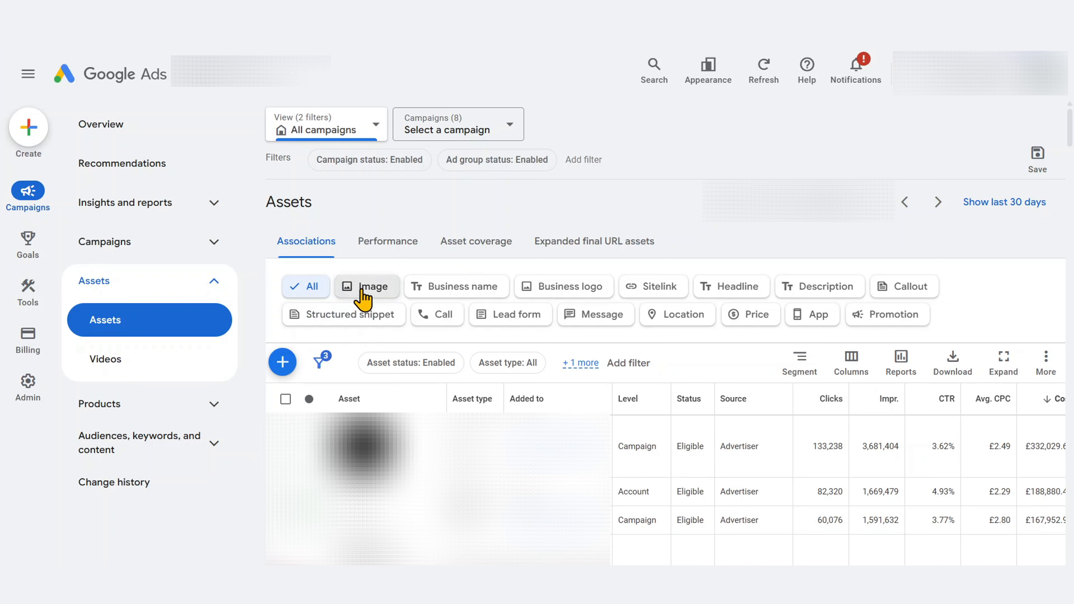
- Start adding a new image asset at campaign level and assign it to one campaign
left_click(363, 297)
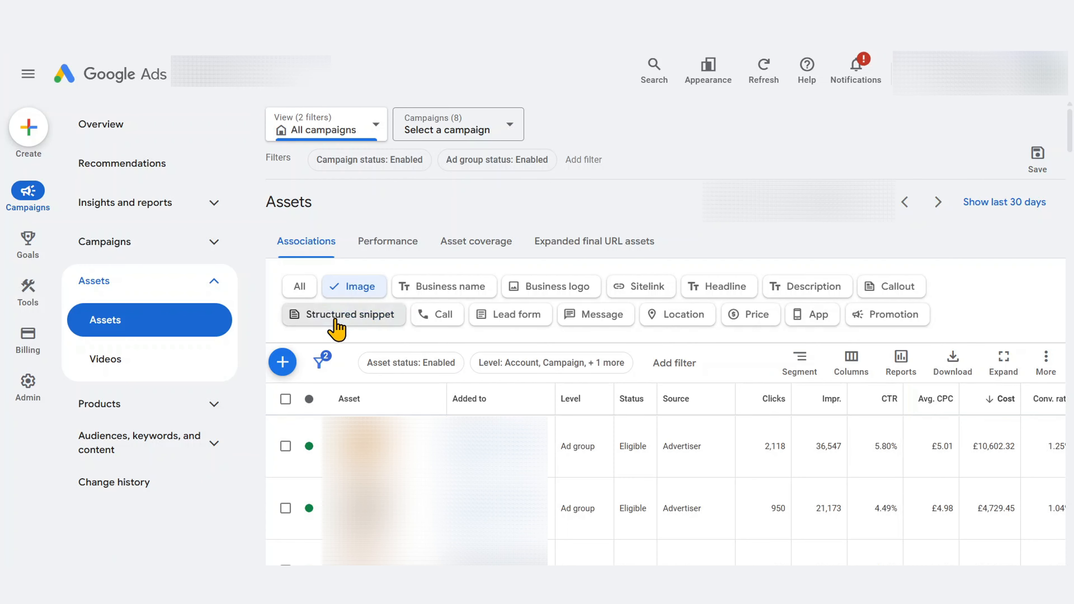
left_click(283, 362)
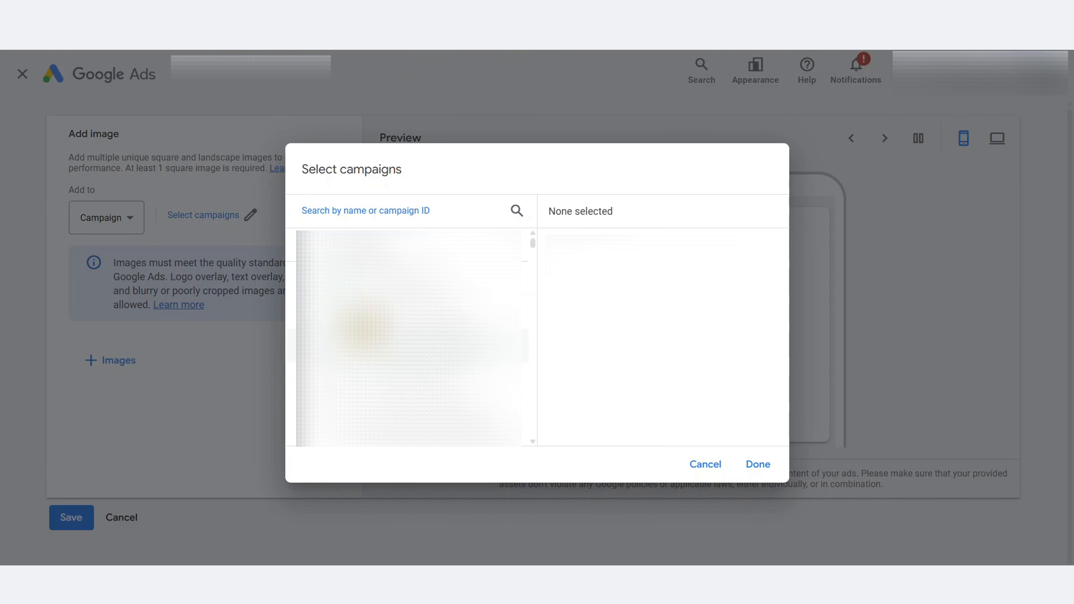
left_click(402, 279)
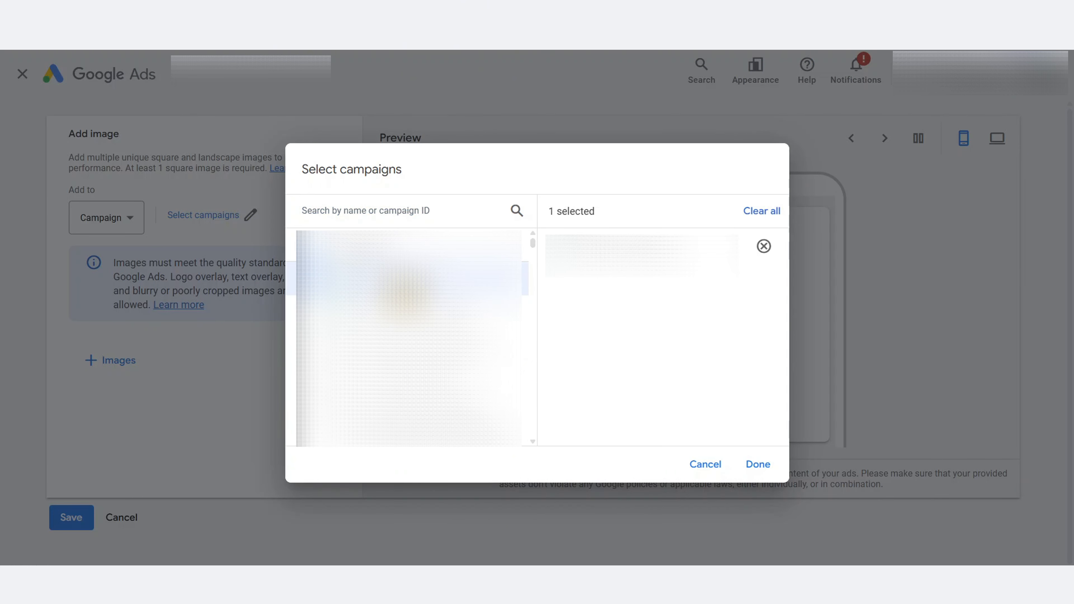
left_click(758, 466)
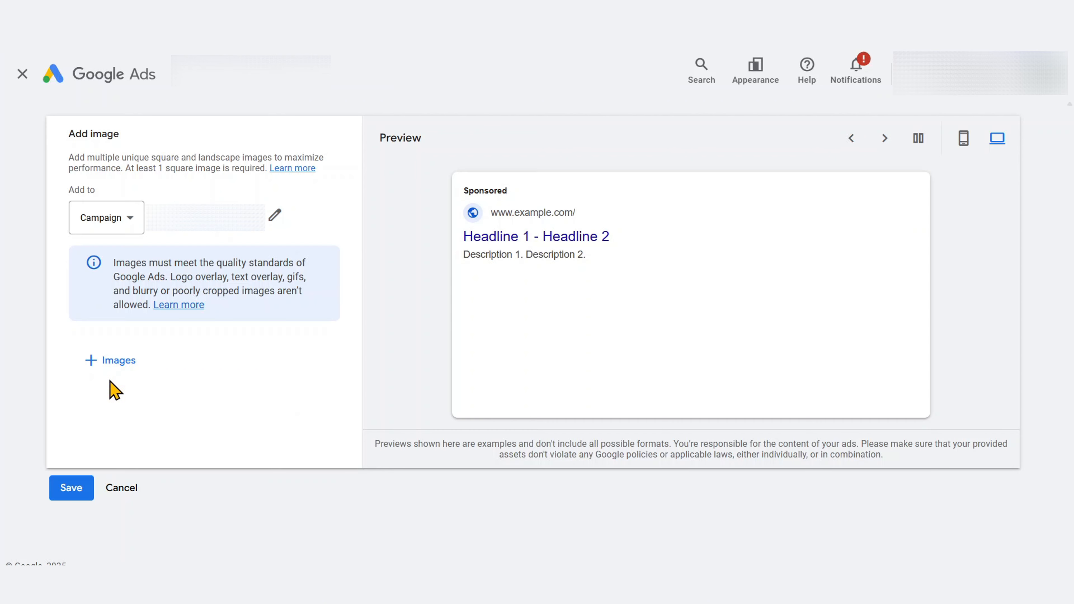
left_click(90, 364)
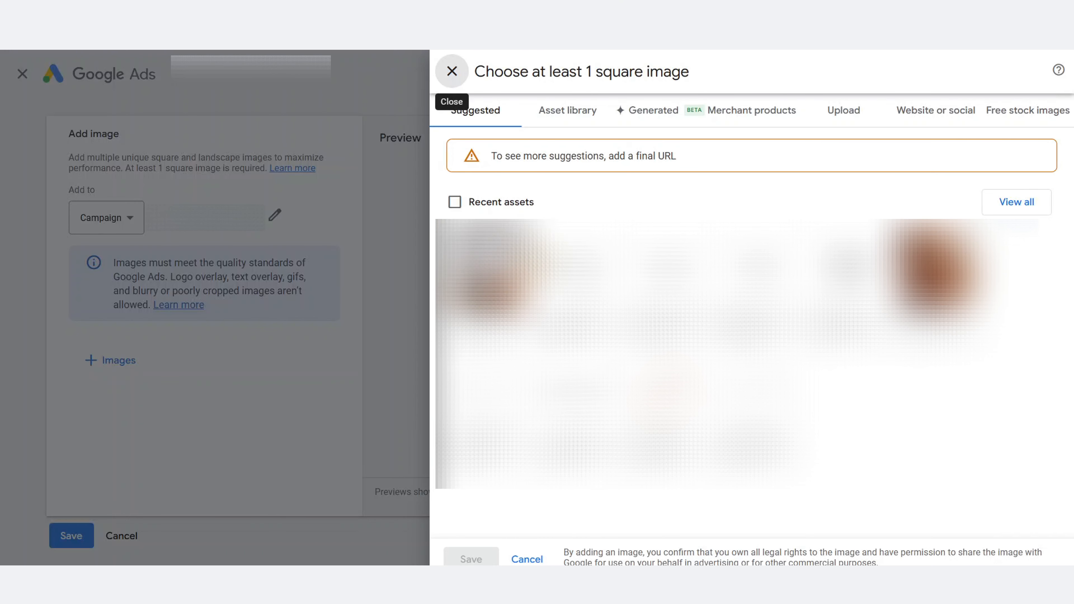
left_click(842, 110)
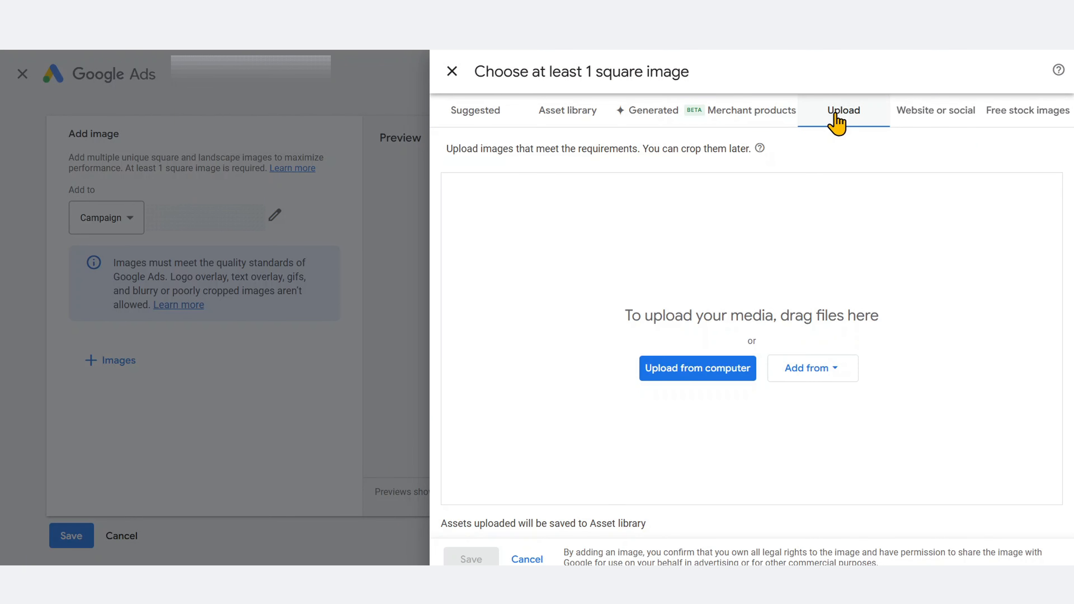
left_click(752, 120)
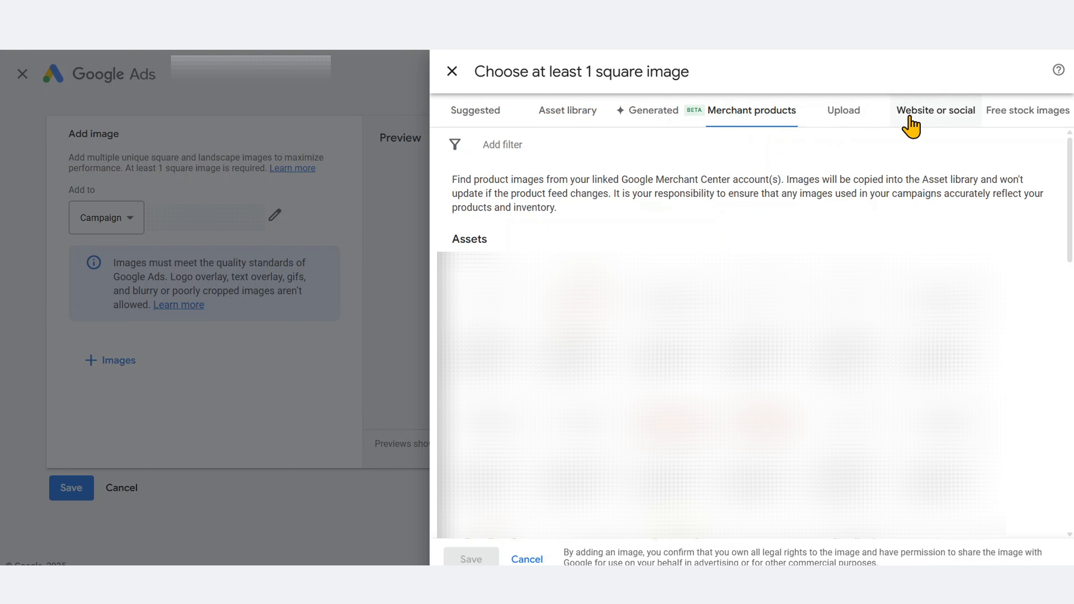
left_click(935, 118)
left_click(610, 178)
type("http://sampleurl.com")
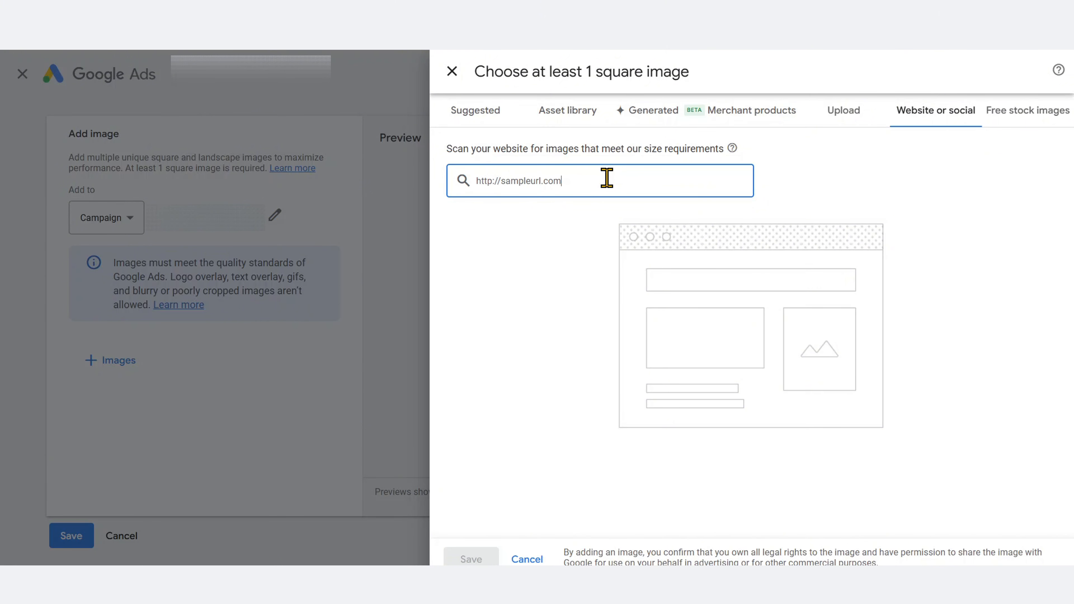
- Search the free stock images for "dental clinic"
left_click(1014, 114)
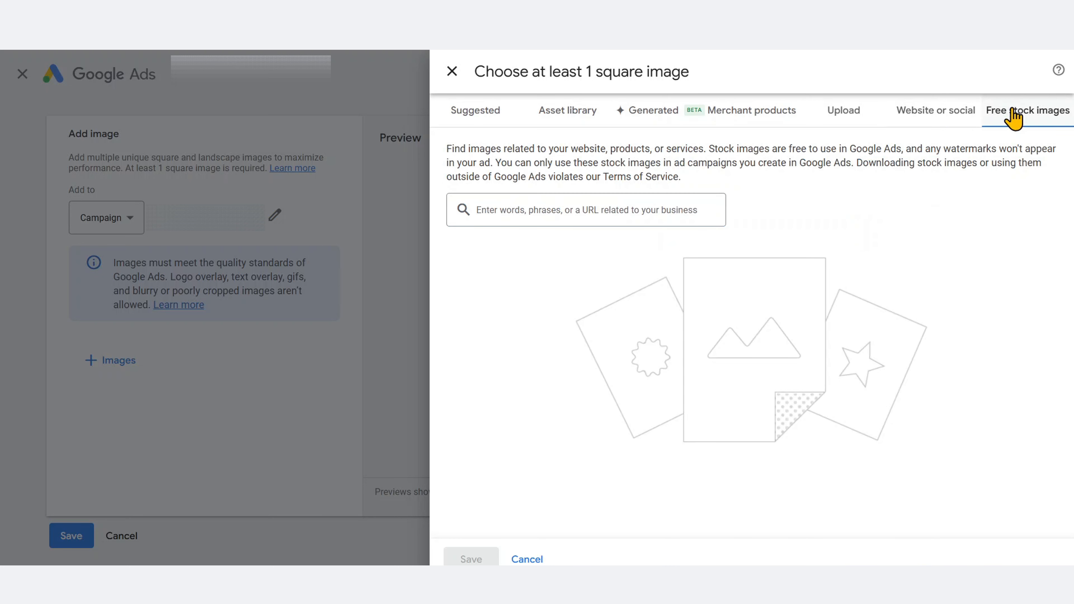
left_click(659, 208)
type("dental cl")
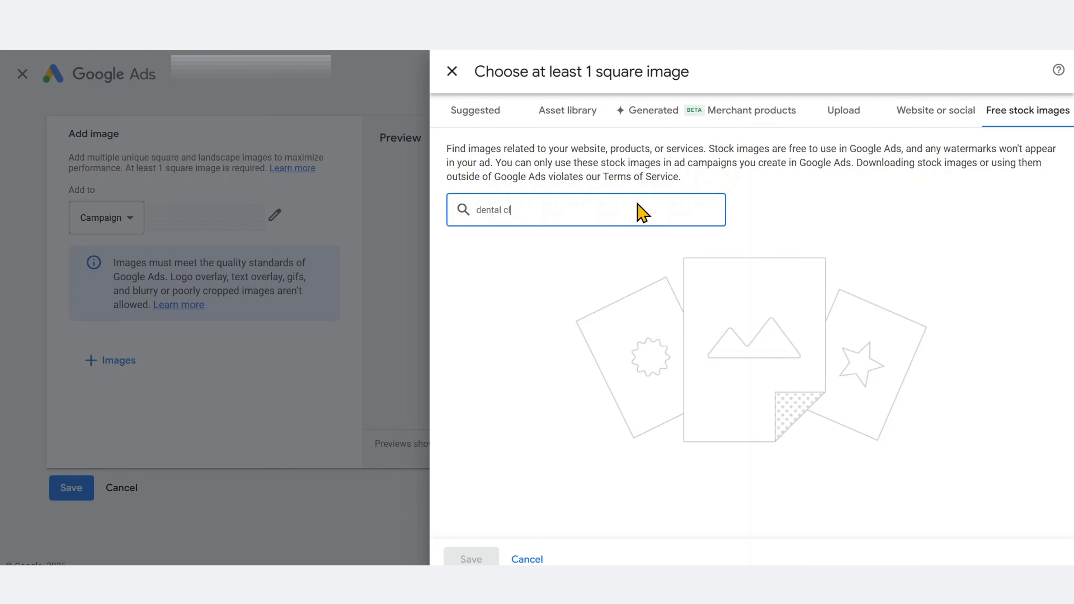
type("inic")
key("Return")
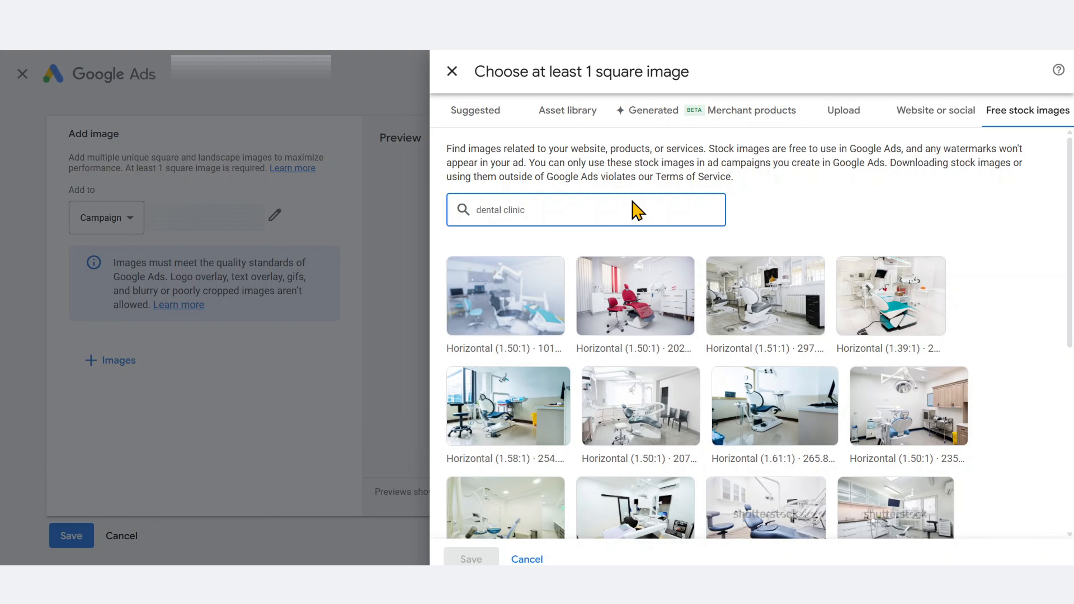
- Upload the jeans image 532582_LEPP_LF_5T1 from the computer as the featured product for AI image generation
left_click(650, 118)
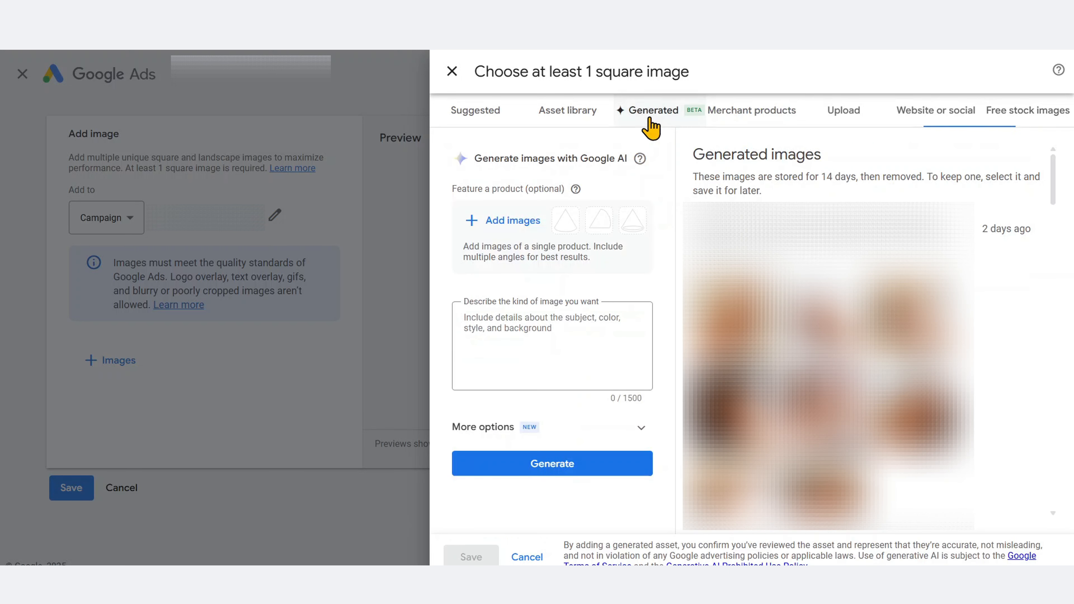
left_click(490, 231)
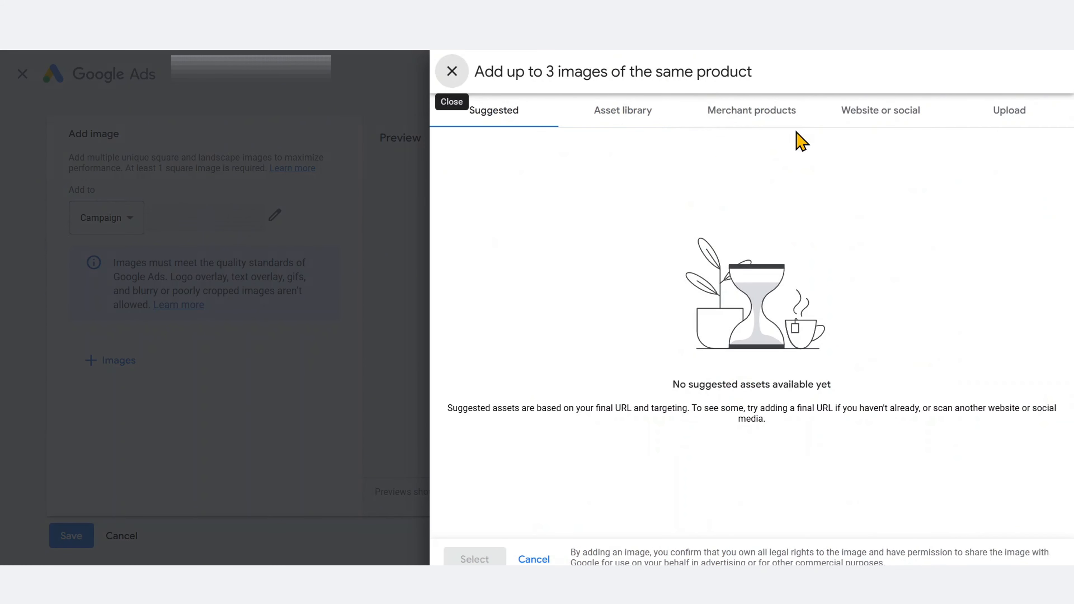
left_click(980, 114)
left_click(714, 379)
left_click(132, 123)
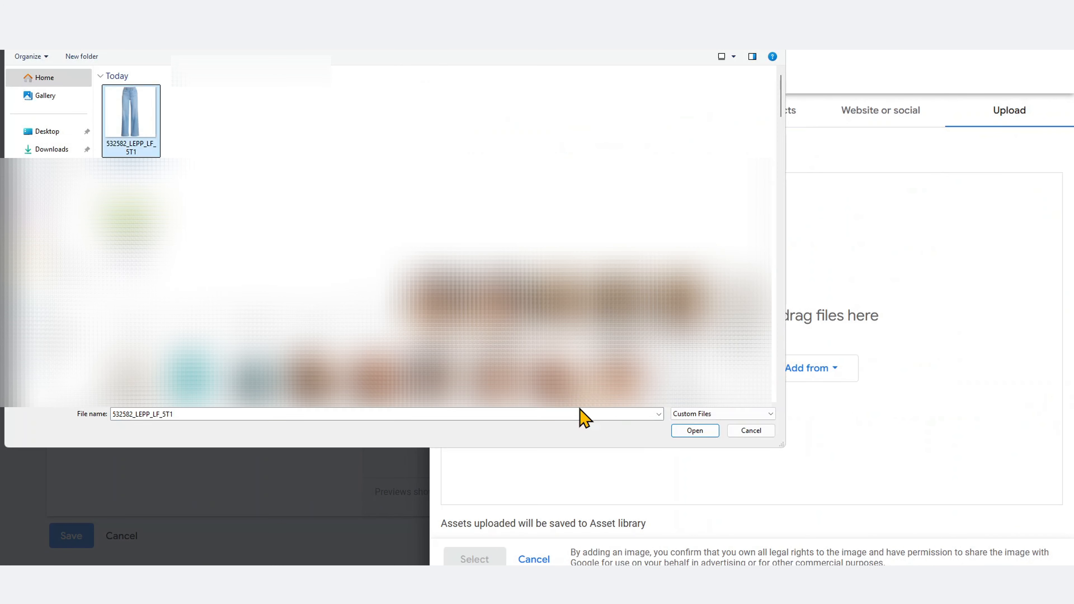
left_click(690, 430)
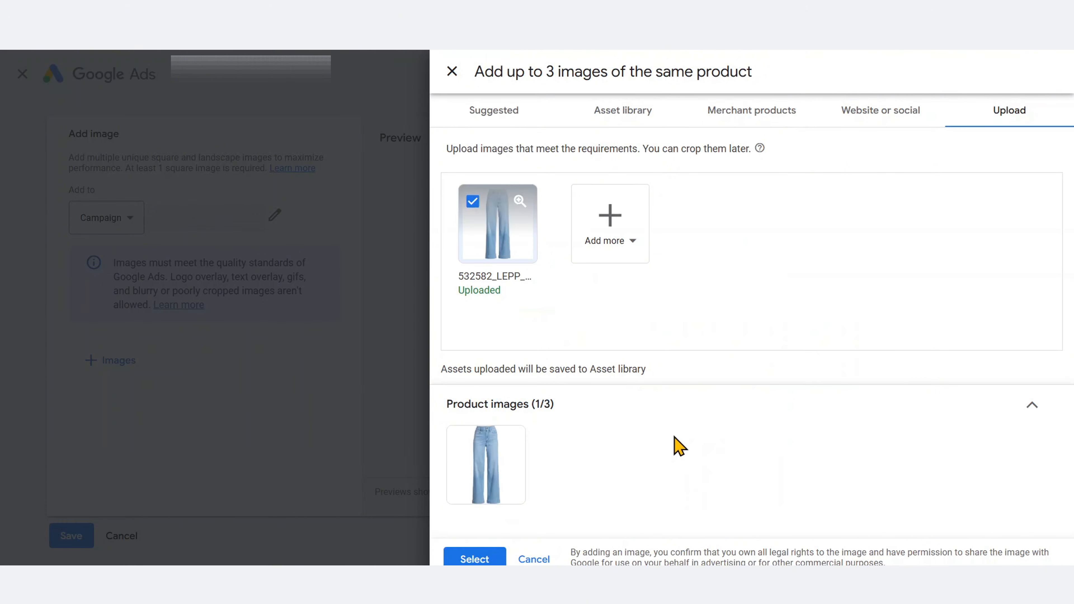
left_click(473, 558)
- Generate images from the prompt "Woman wearing jeans paired with a casual white t-shirt with focus on jeans. The setting is outdoor in natural daylight."
left_click(504, 356)
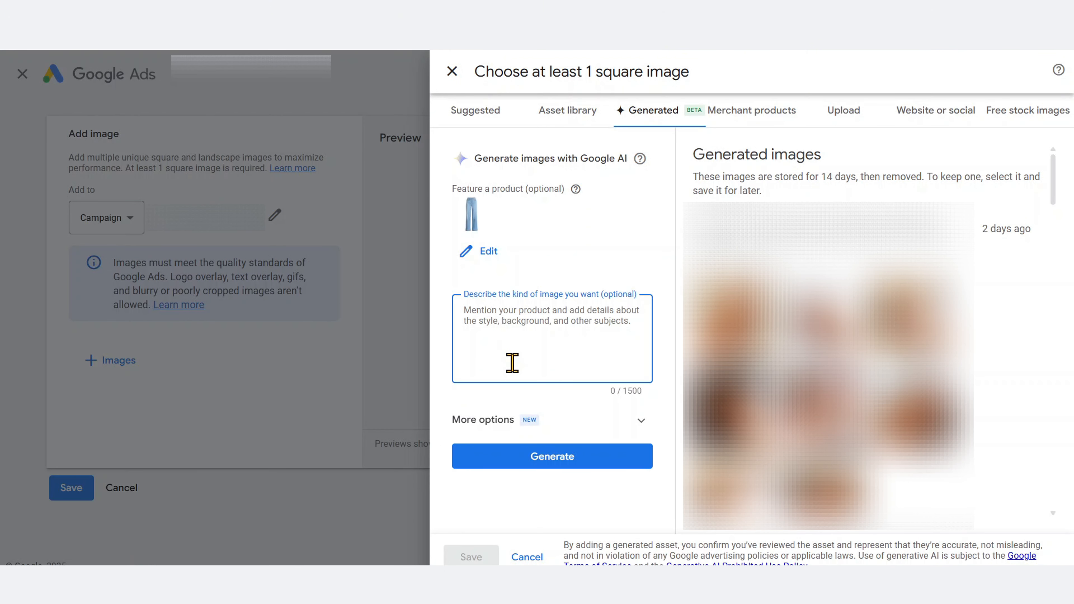
type("Woman wearing jeans paired with a casual white t-shirt")
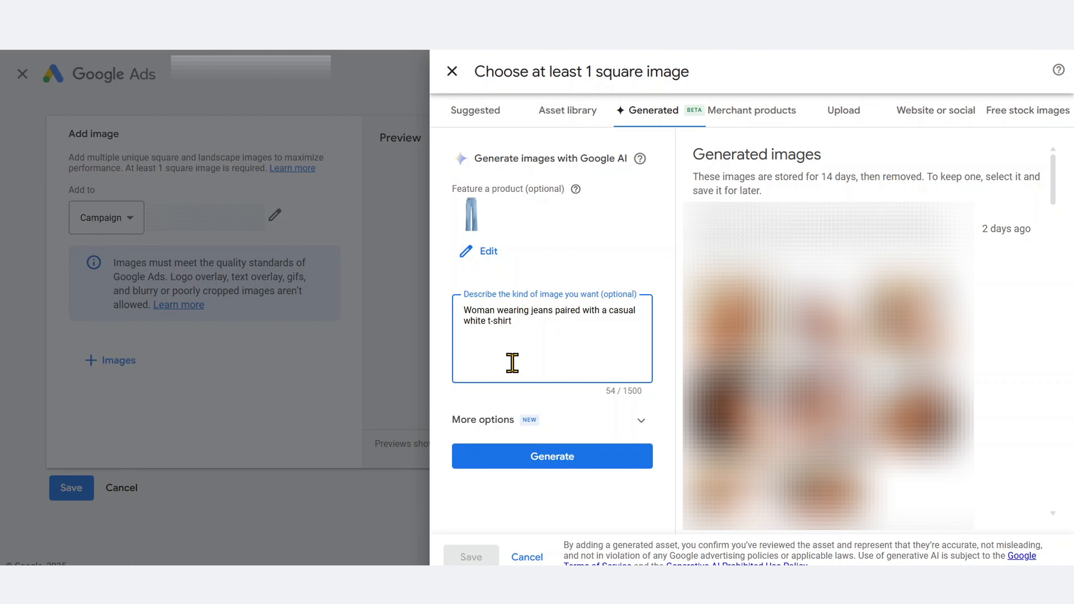
type(" with focus on jeans. The setting is outdoor in natural daylight.")
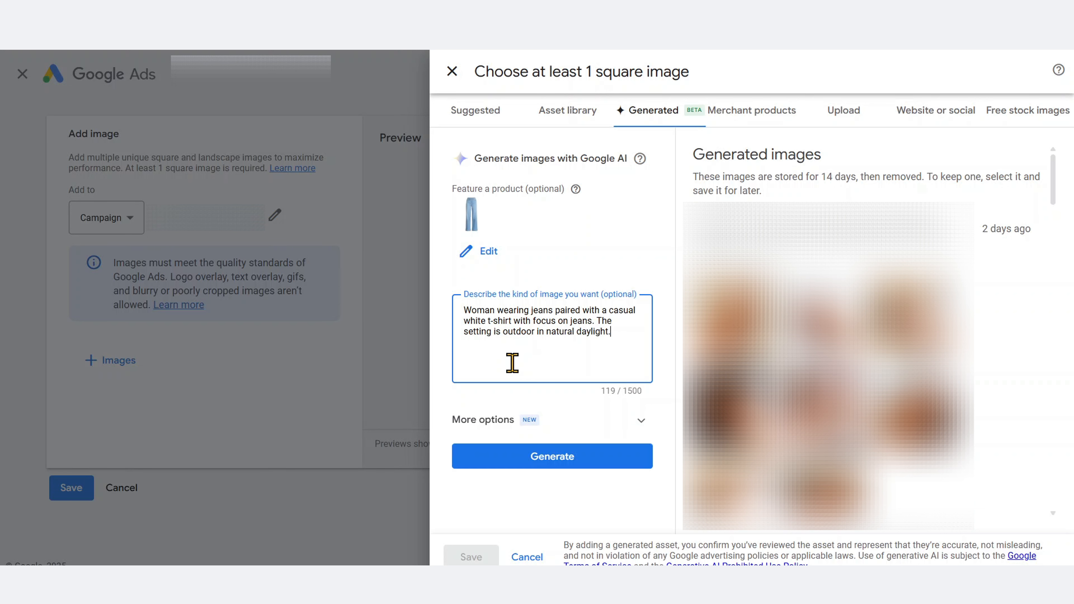
left_click(545, 453)
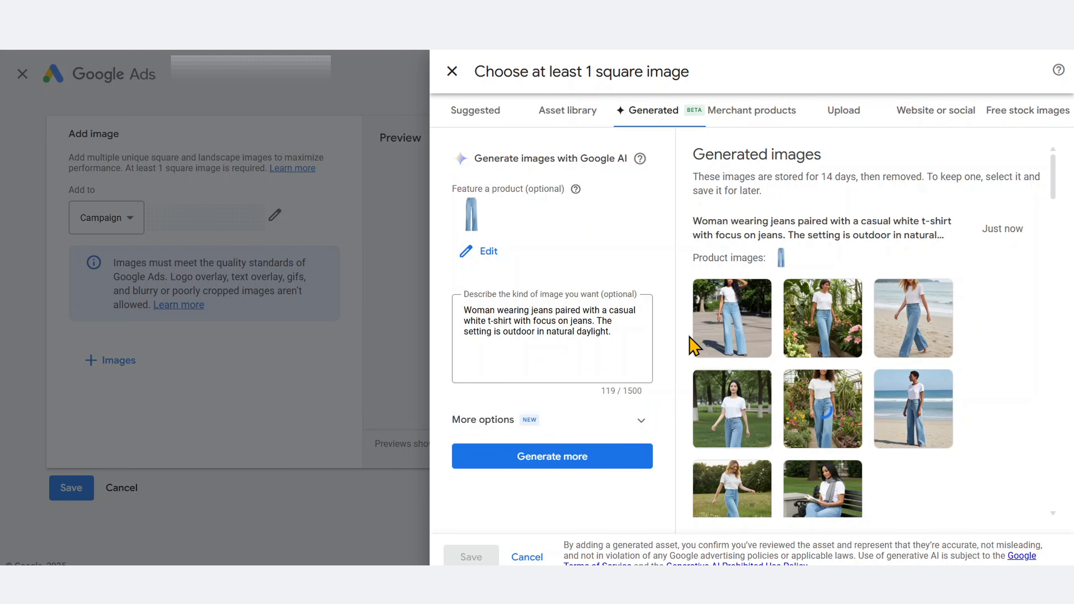
- Preview the first two generated images of the woman in jeans at full size
mouse_move(738, 334)
left_click(745, 294)
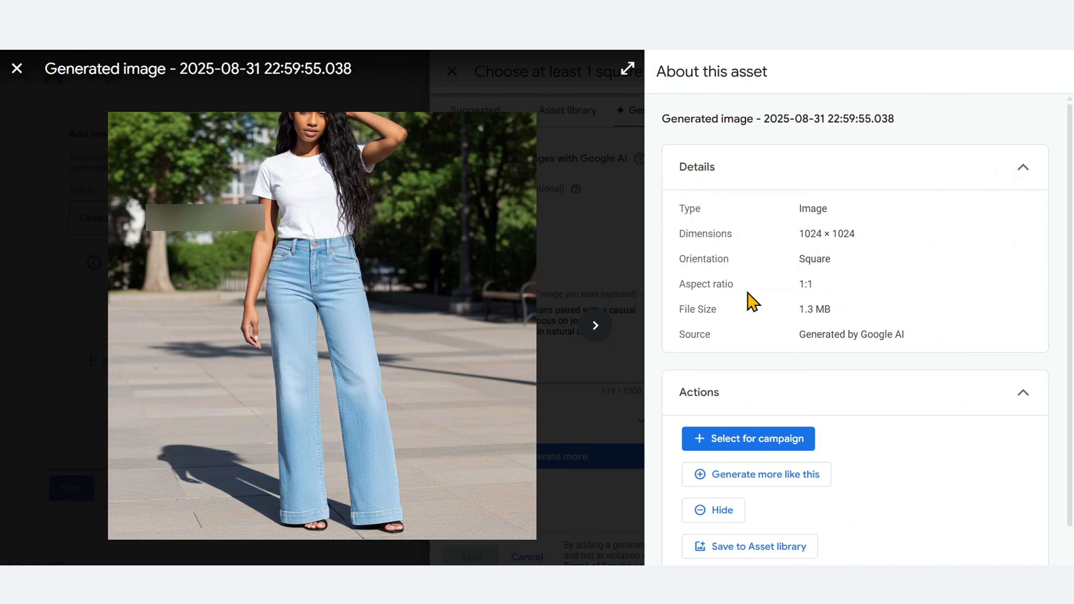
left_click(21, 71)
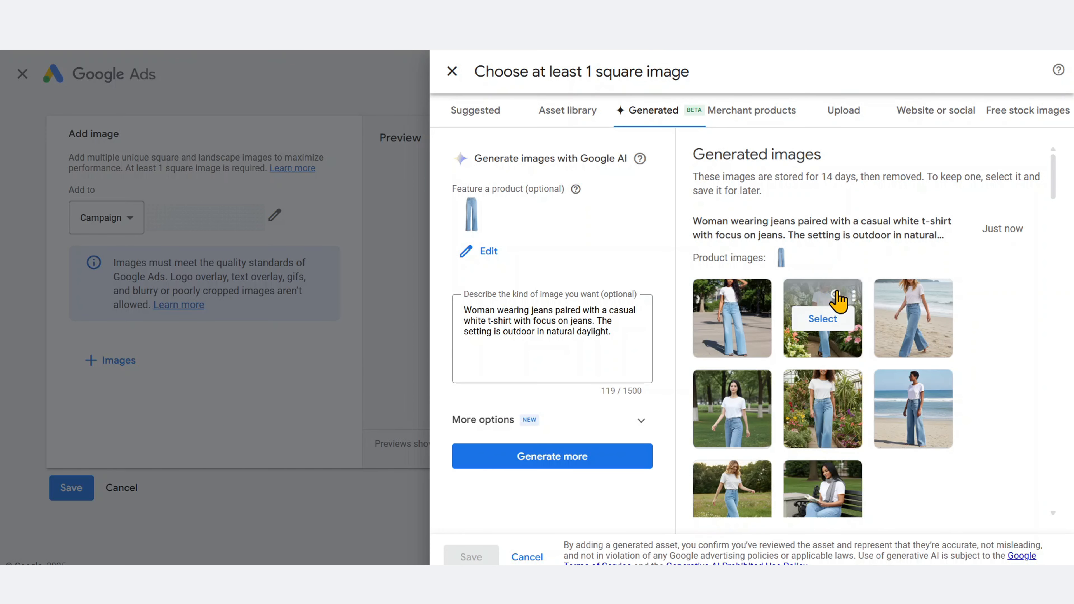
left_click(835, 293)
left_click(17, 68)
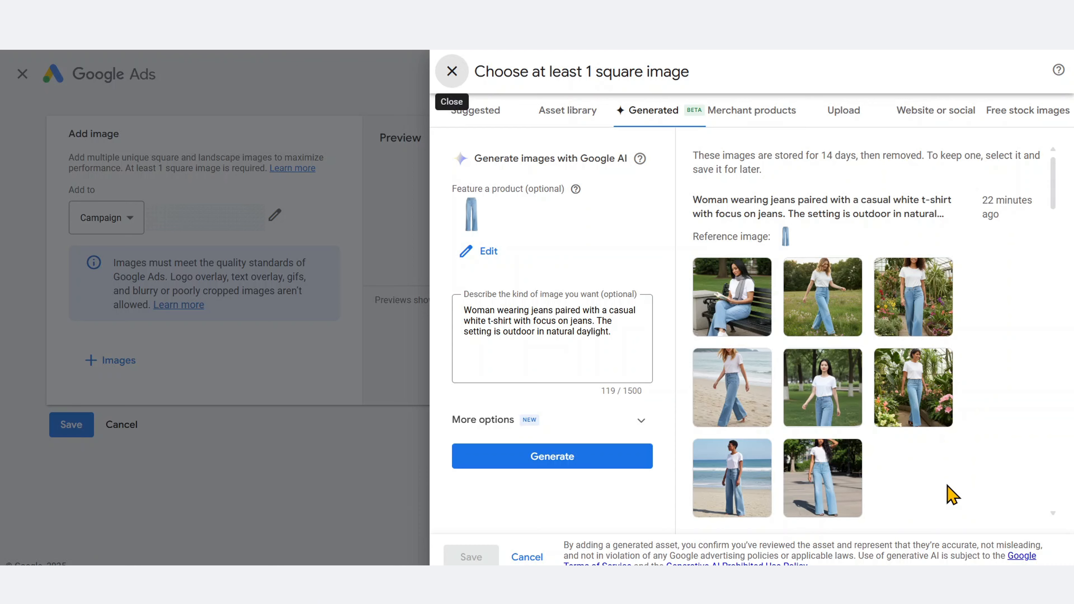
- Select the third generated image in the flower garden, add a 1.91:1 crop moved down over the jeans, and save both ratios
left_click(914, 298)
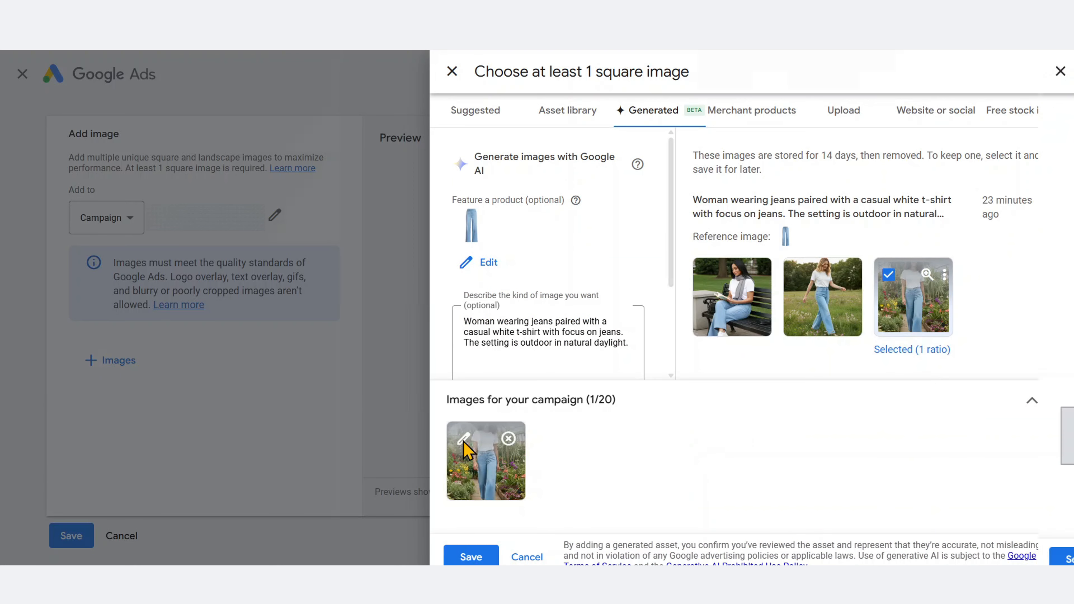
left_click(463, 442)
left_click(718, 454)
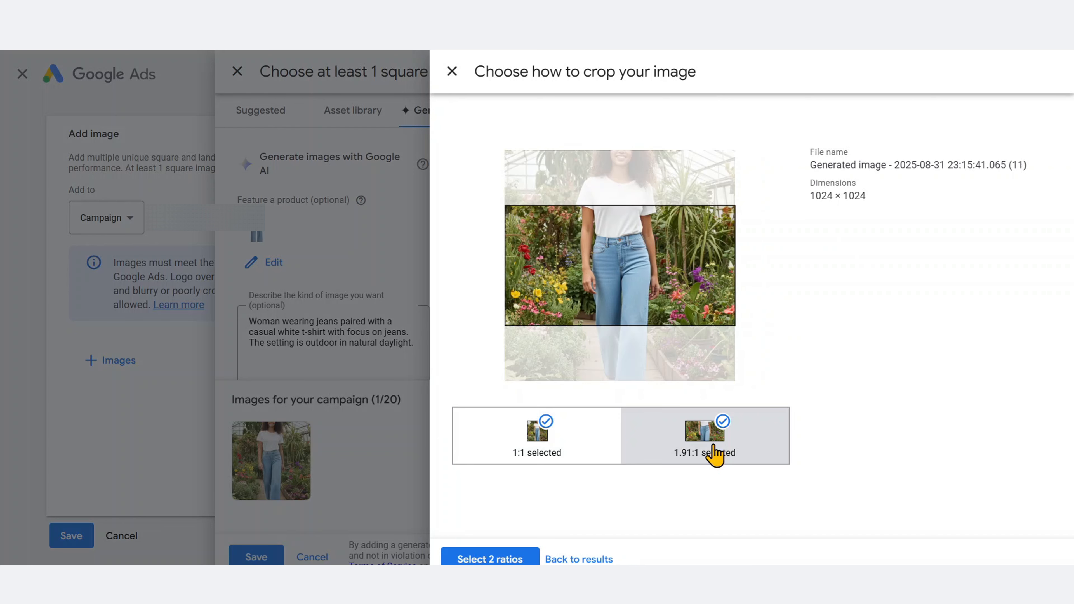
left_click_drag(718, 287, 718, 309)
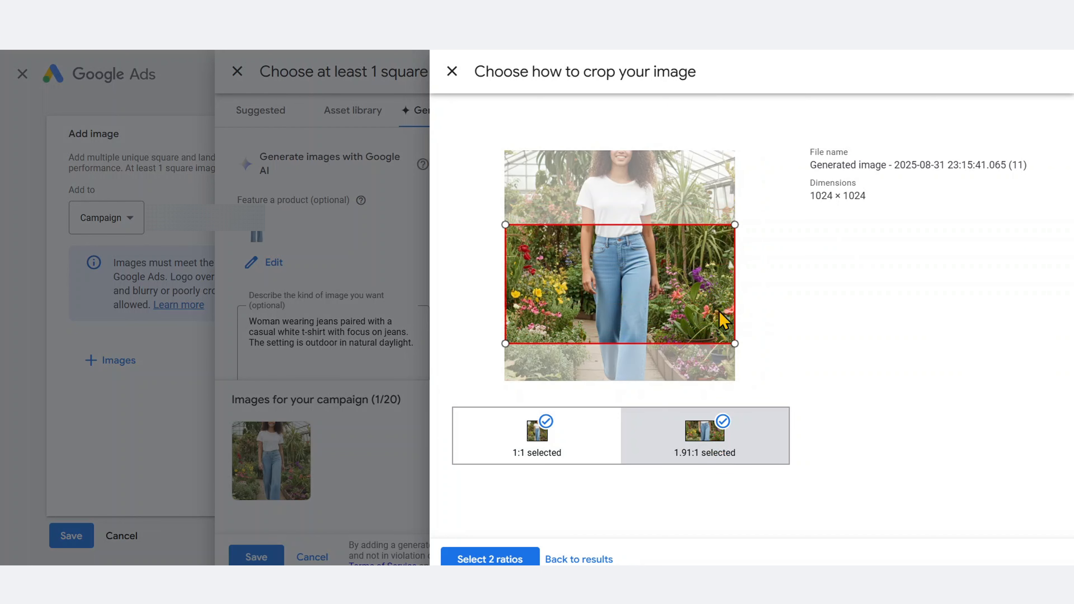
left_click(500, 559)
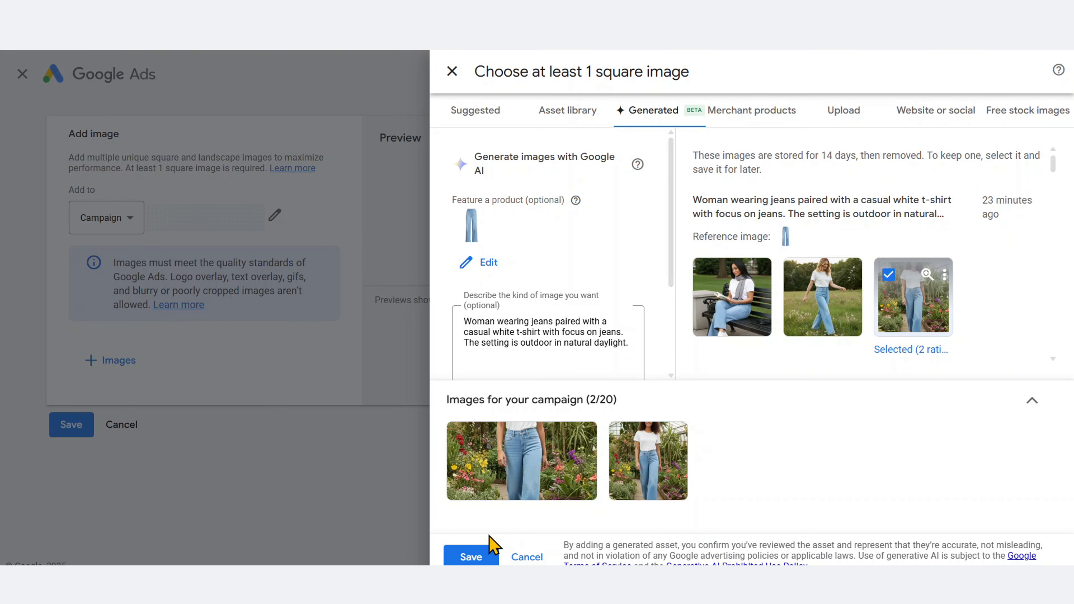
left_click(469, 552)
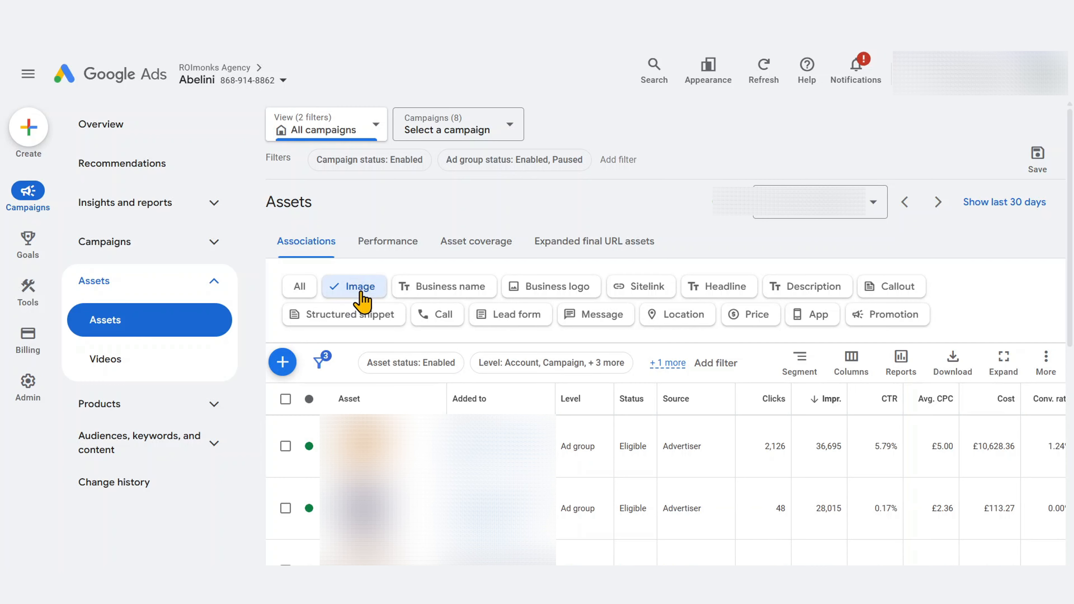
- Look up "advertiser verification google ads" on Google and open the form for adding a business name asset at account level
left_click(435, 292)
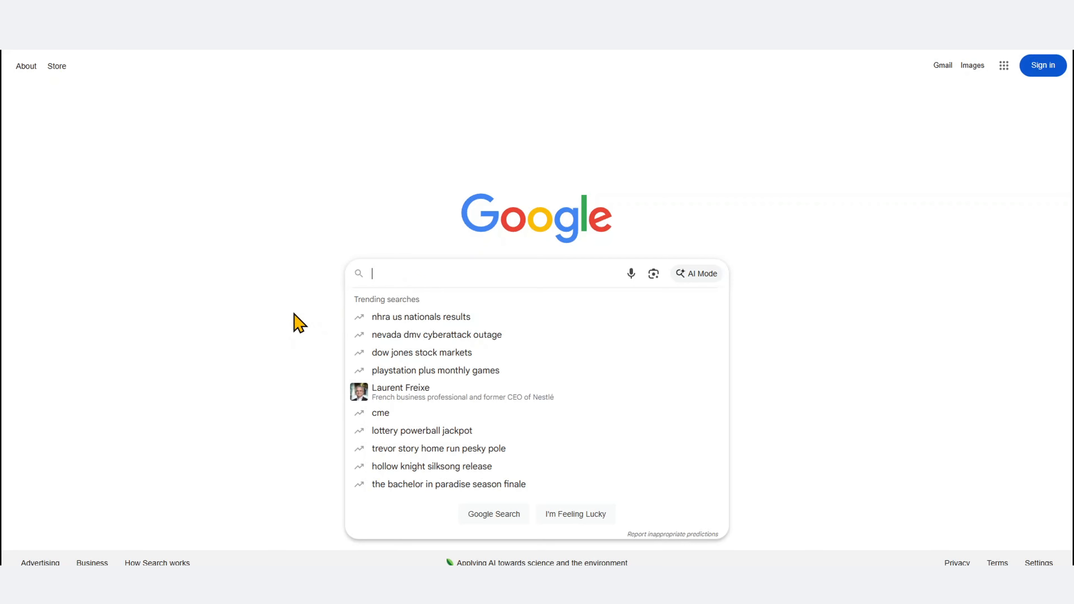
type("advertiser verification google ads")
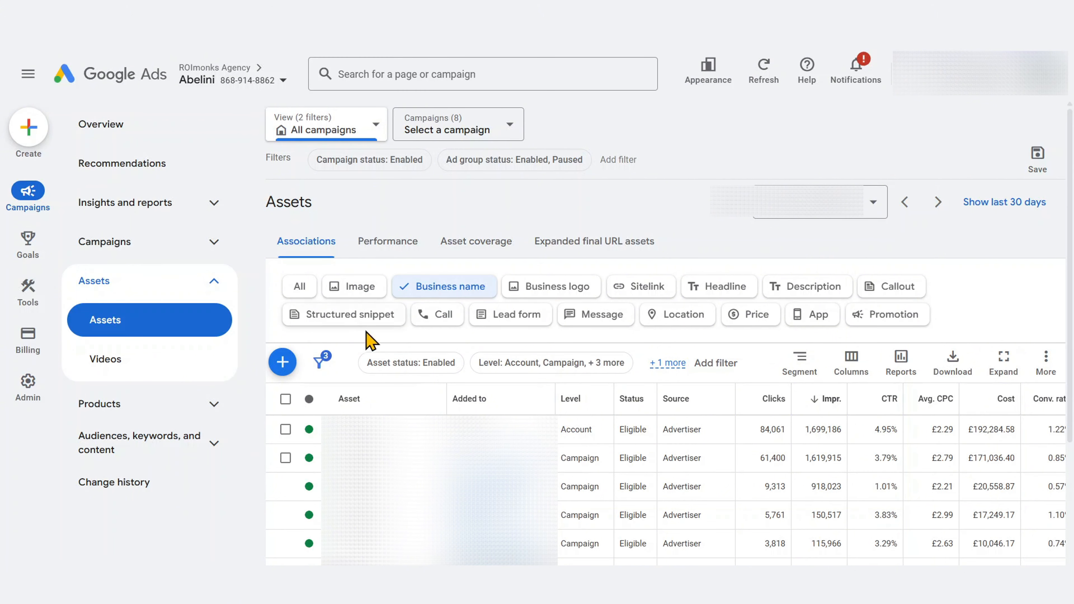
left_click(282, 363)
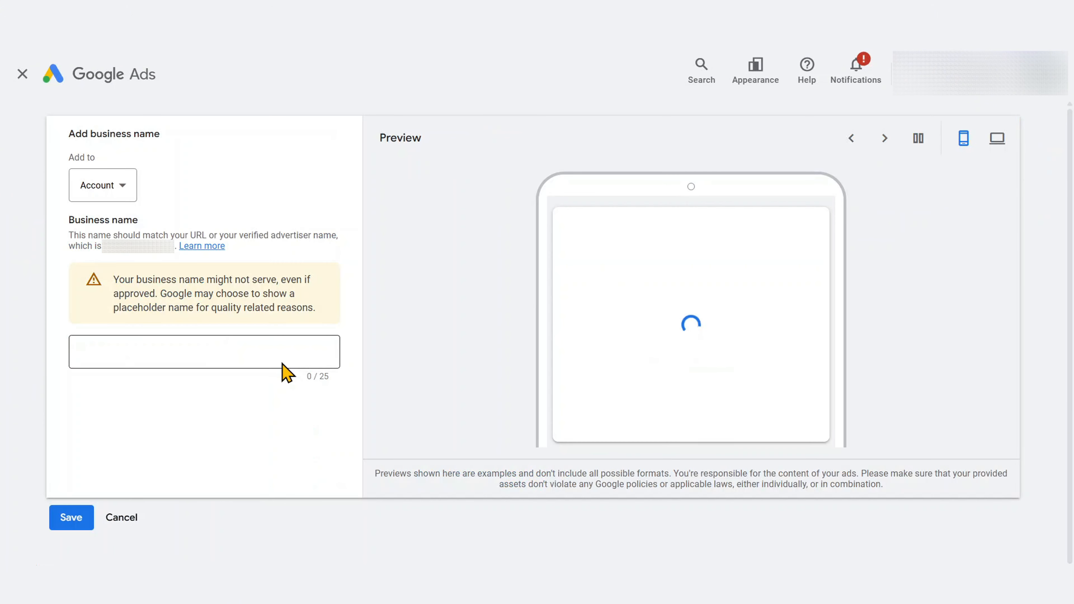
left_click(154, 352)
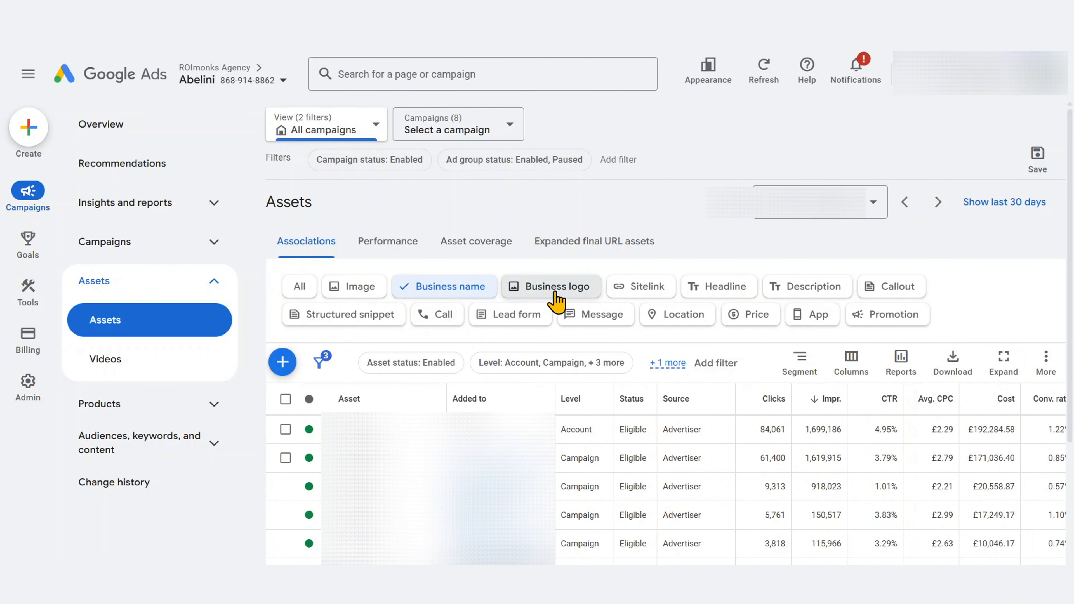
- Open the form for adding a business logo asset and view the upload option for choosing a logo
left_click(555, 293)
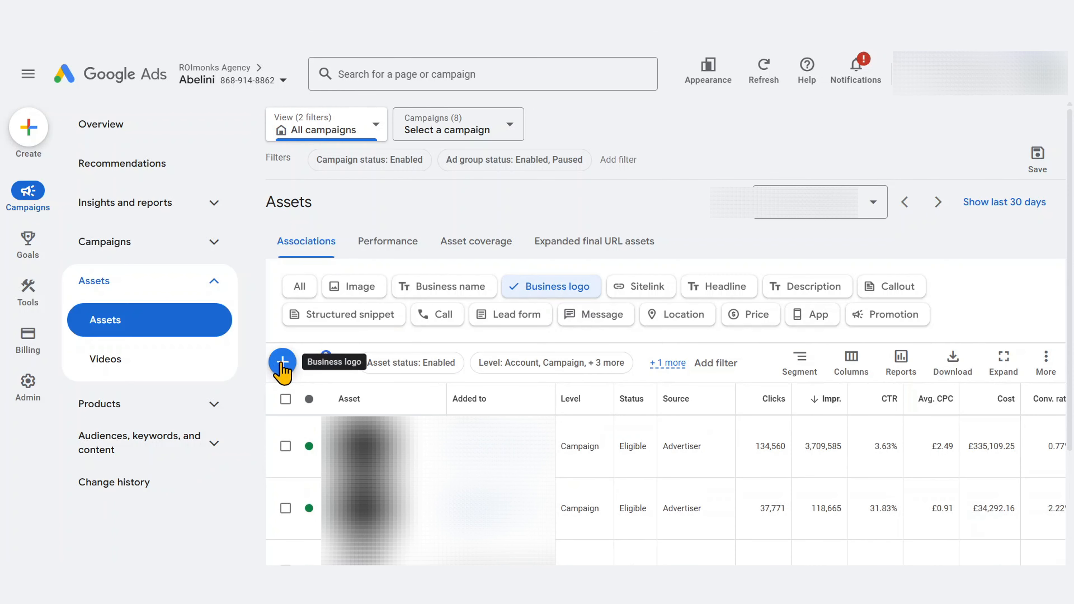
left_click(281, 360)
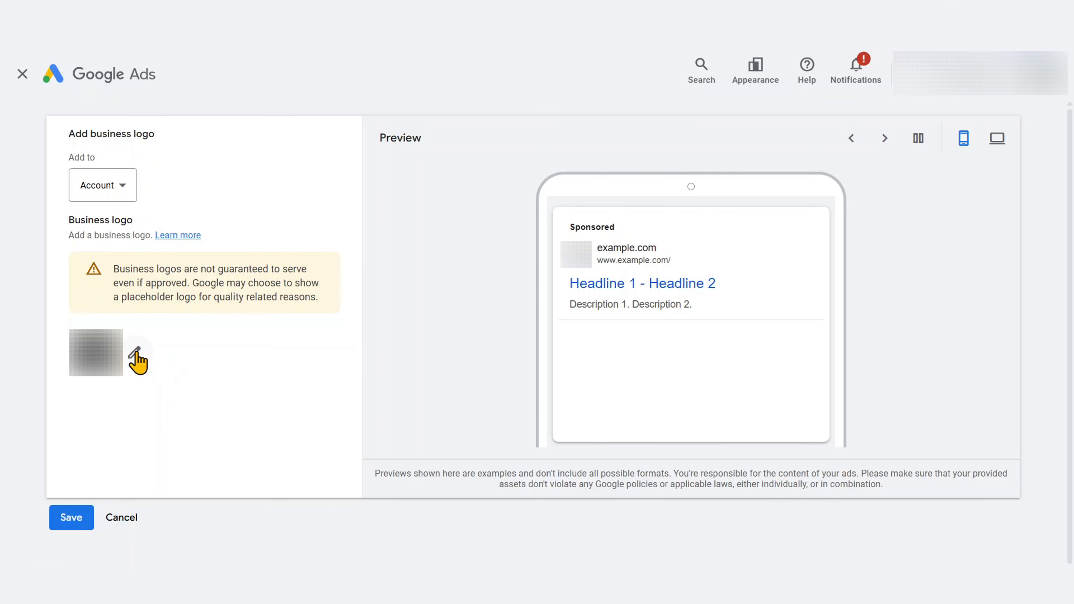
left_click(136, 354)
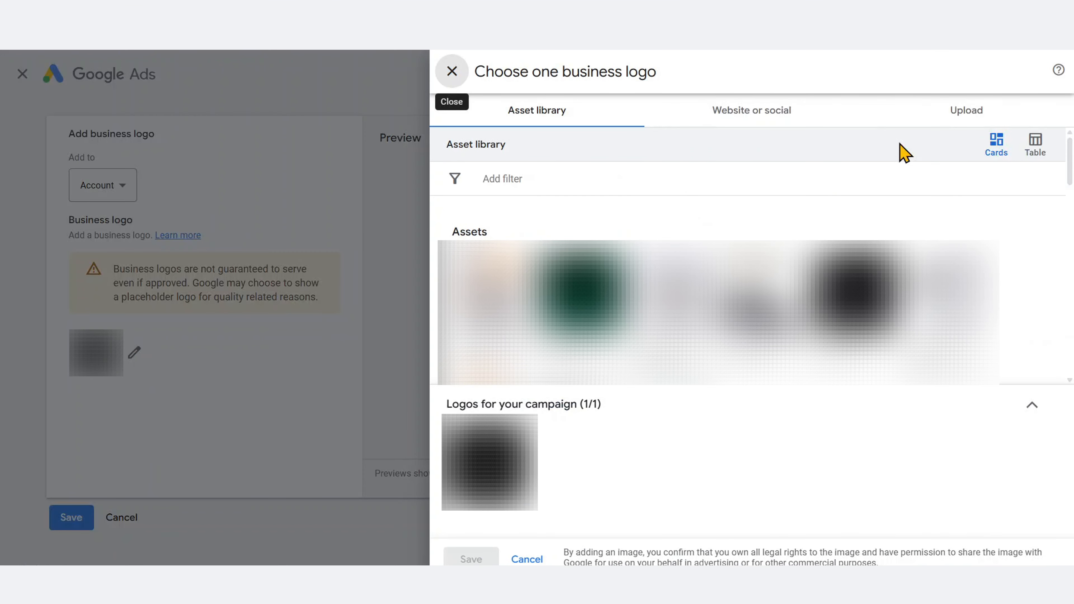
left_click(960, 113)
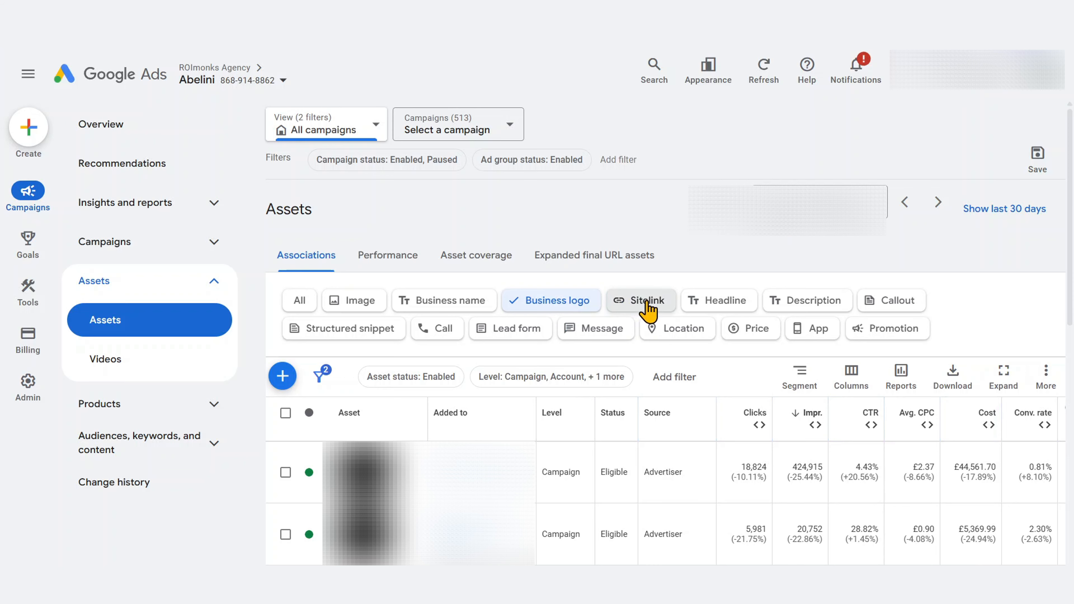
- Start adding new sitelink assets at campaign level and choose the campaign they apply to
left_click(646, 301)
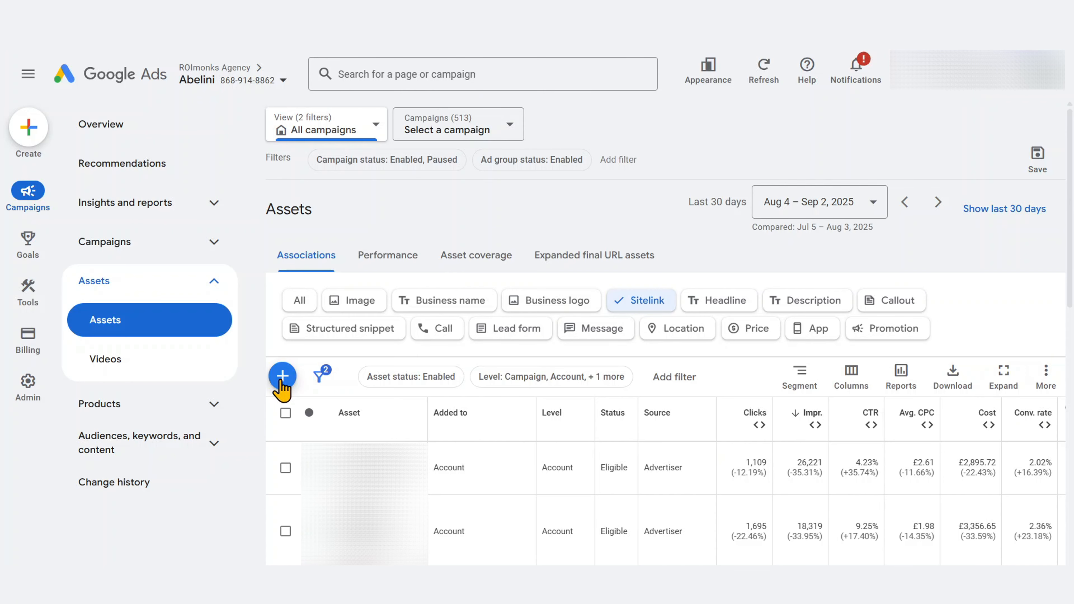
left_click(282, 376)
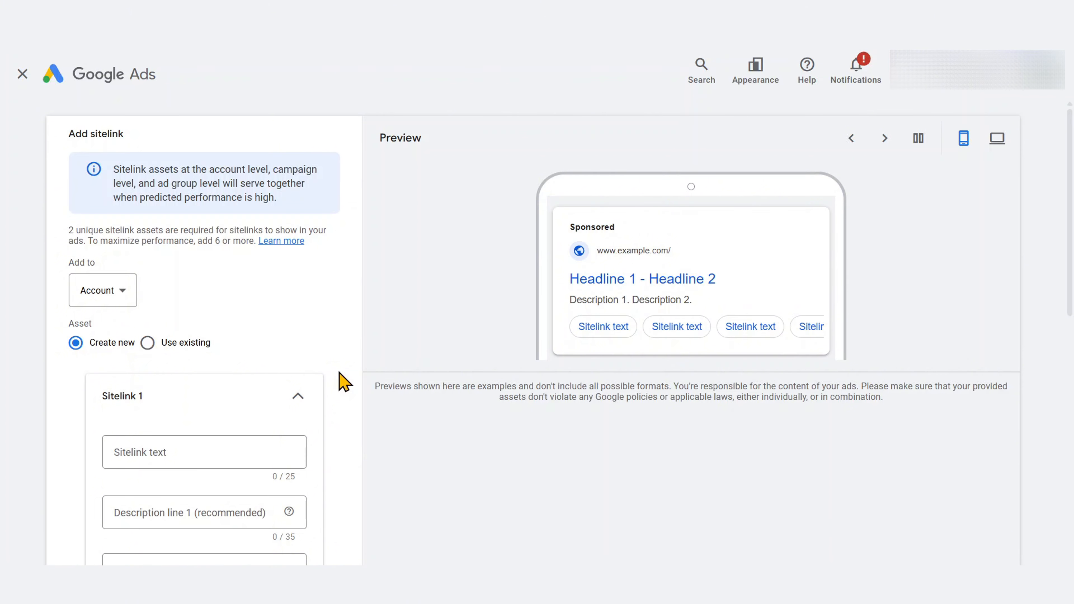
left_click(111, 296)
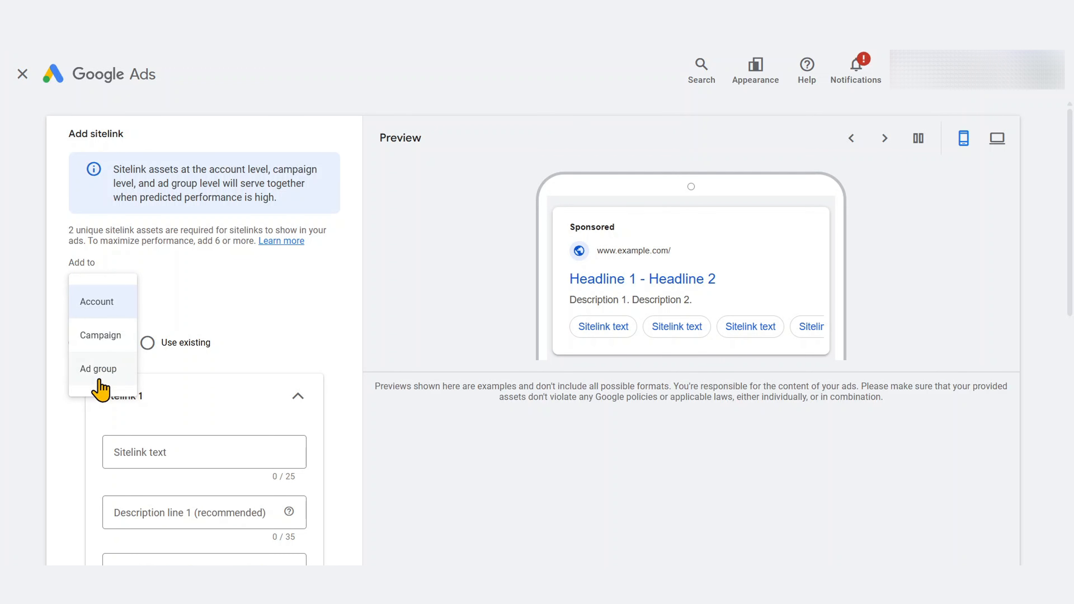
left_click(103, 339)
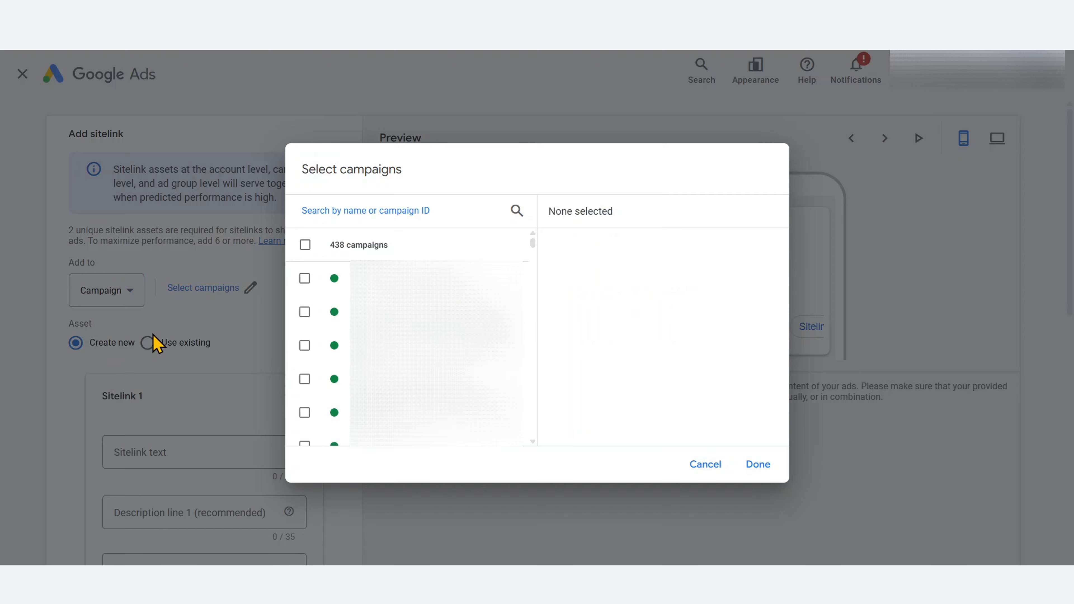
scroll(366, 338, "down", 1)
left_click(306, 333)
left_click(761, 465)
scroll(319, 350, "down", 3)
type("Men's Jeans")
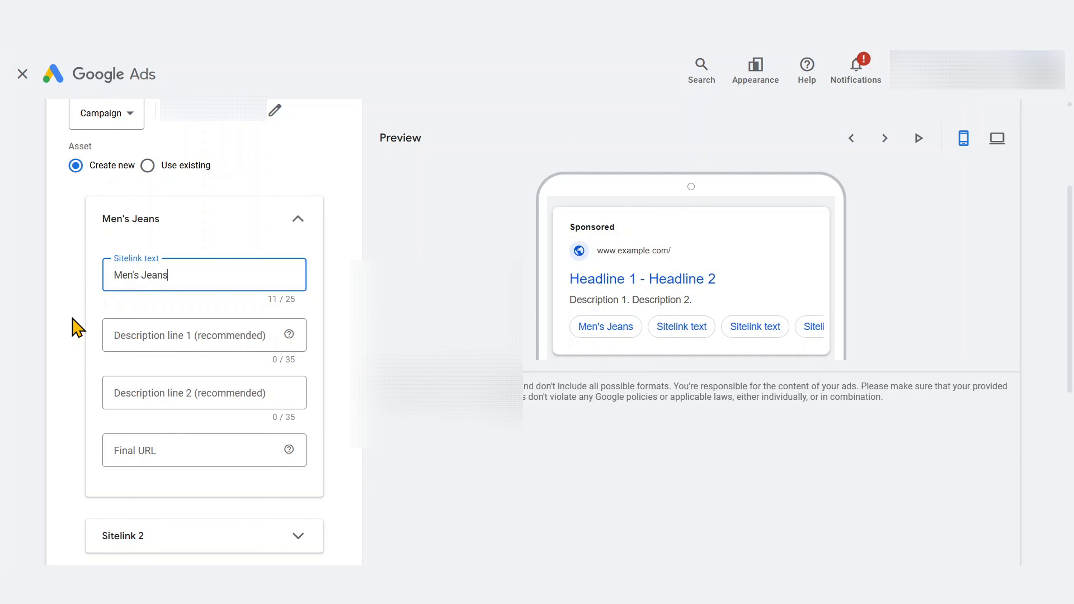
key("Tab")
type("Classic fits,")
key("Tab")
type("Shop denim for every occasion")
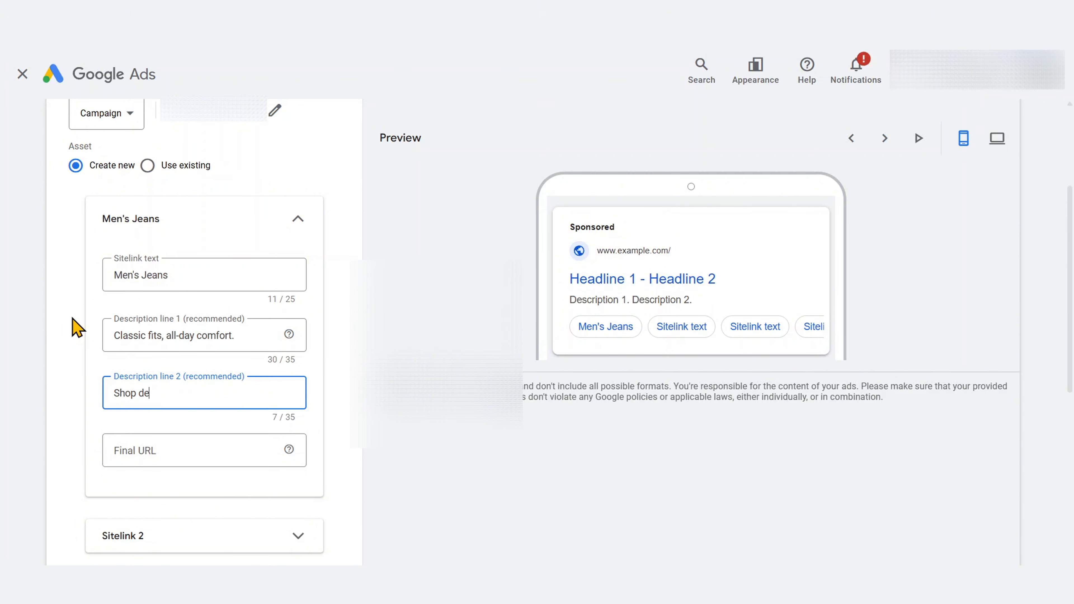
key("Tab")
type("https://sampleurl.com")
scroll(108, 372, "down", 4)
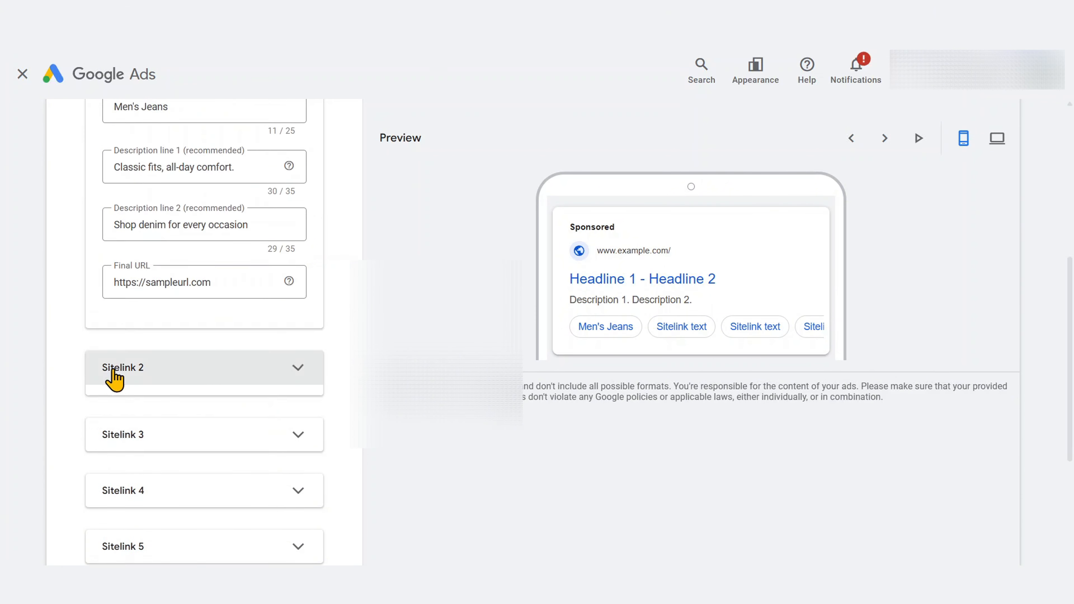
left_click(108, 369)
type("Women's Jeans")
left_click(108, 322)
type("Slim, wide & relaxed fits.")
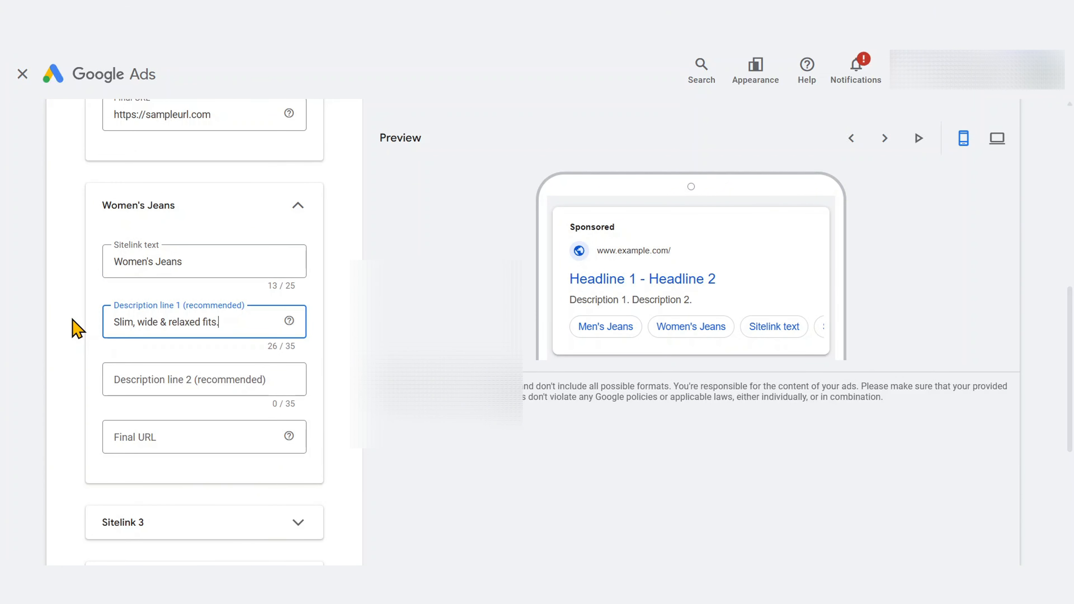
key("Tab")
type("Find")
left_click(239, 521)
type("https://sampleurl.com/women")
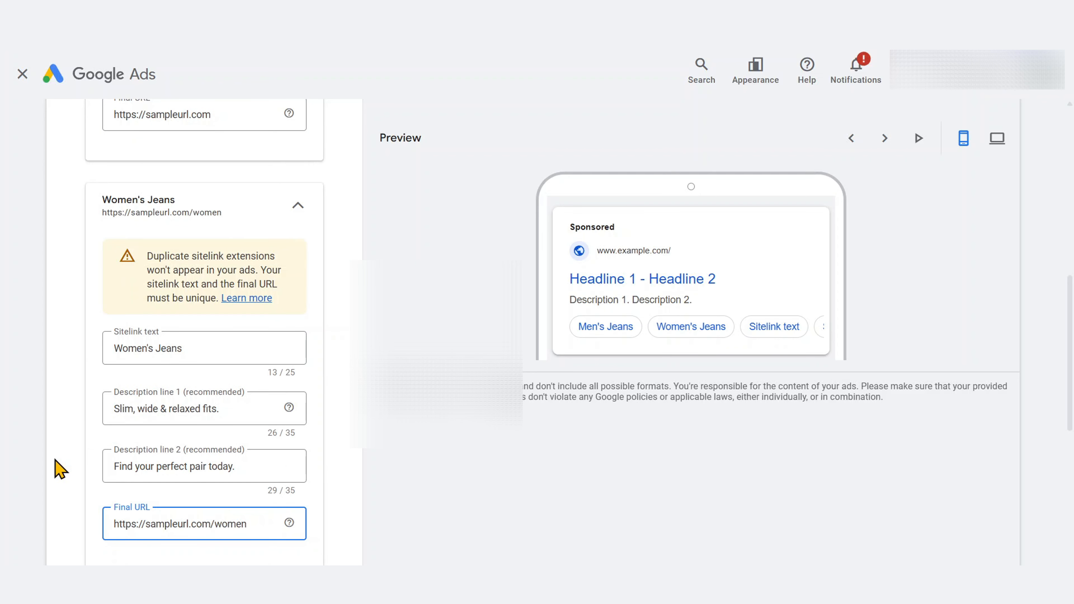
- Give the third sitelink the text "New Arrivals" and the first description line "Fresh trends just landed."
scroll(134, 267, "down", 5)
left_click(135, 267)
key("Tab")
type("New Arrivals")
key("Tab")
type("Ne")
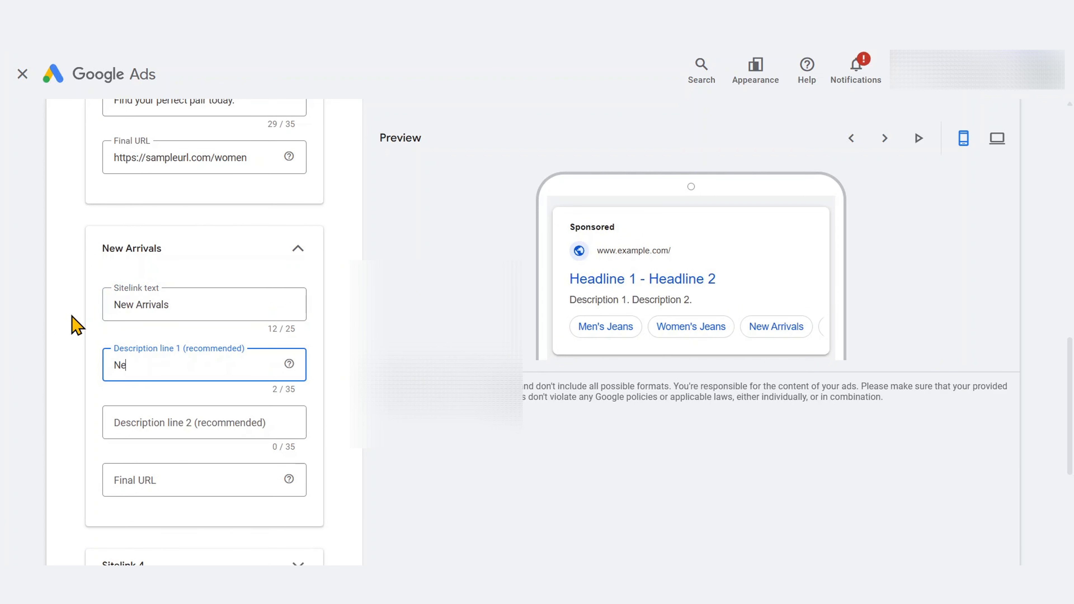
key("ctrl+a")
key("BackSpace")
type("Fresh trends just landed.")
key("Tab")
type("Upg")
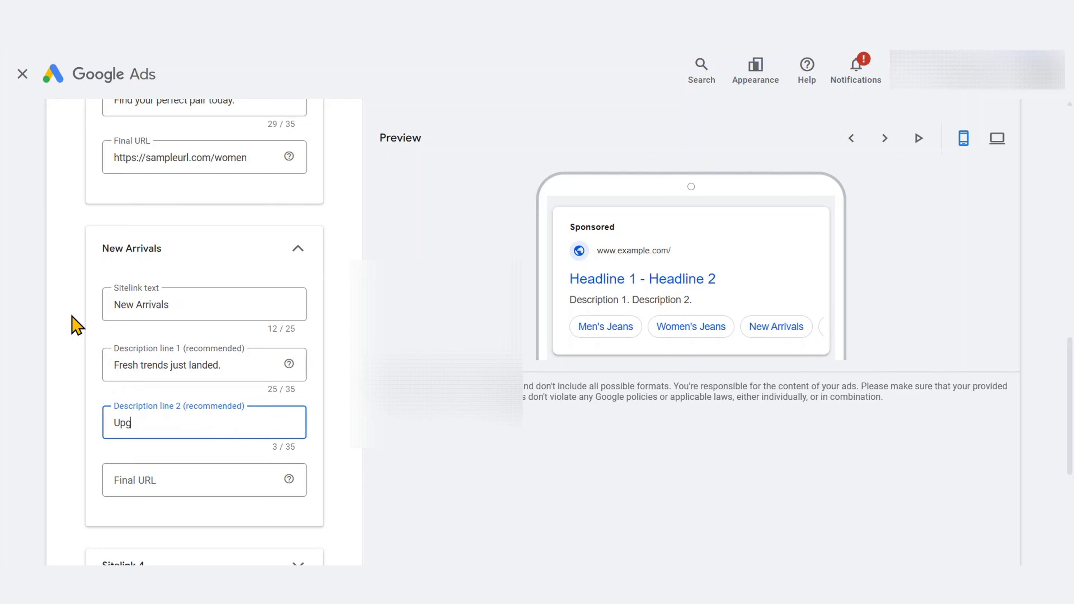
type("rade your wardrobe")
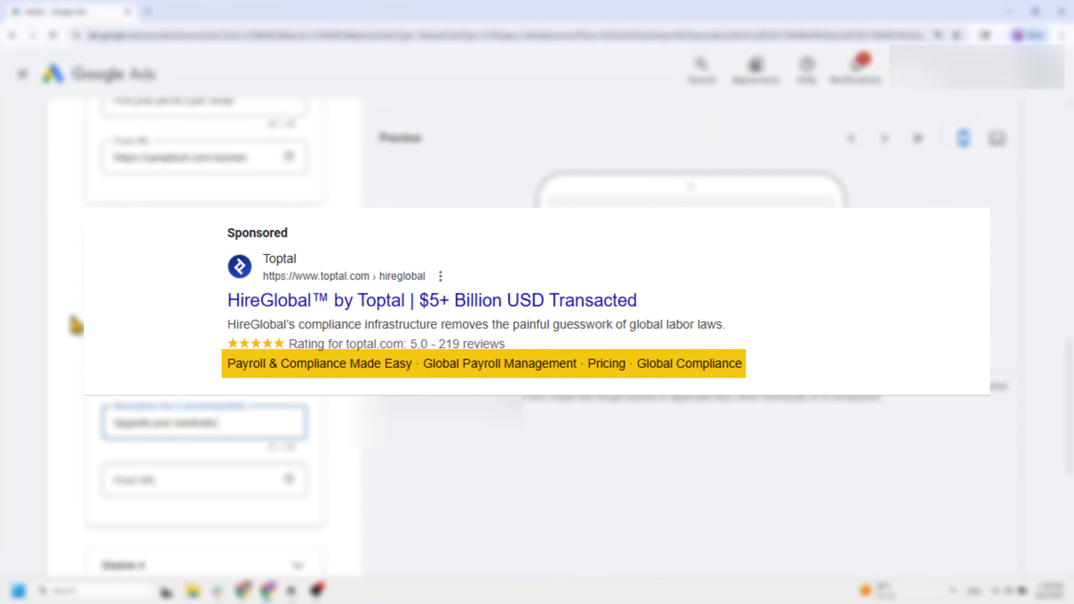
type(" now.")
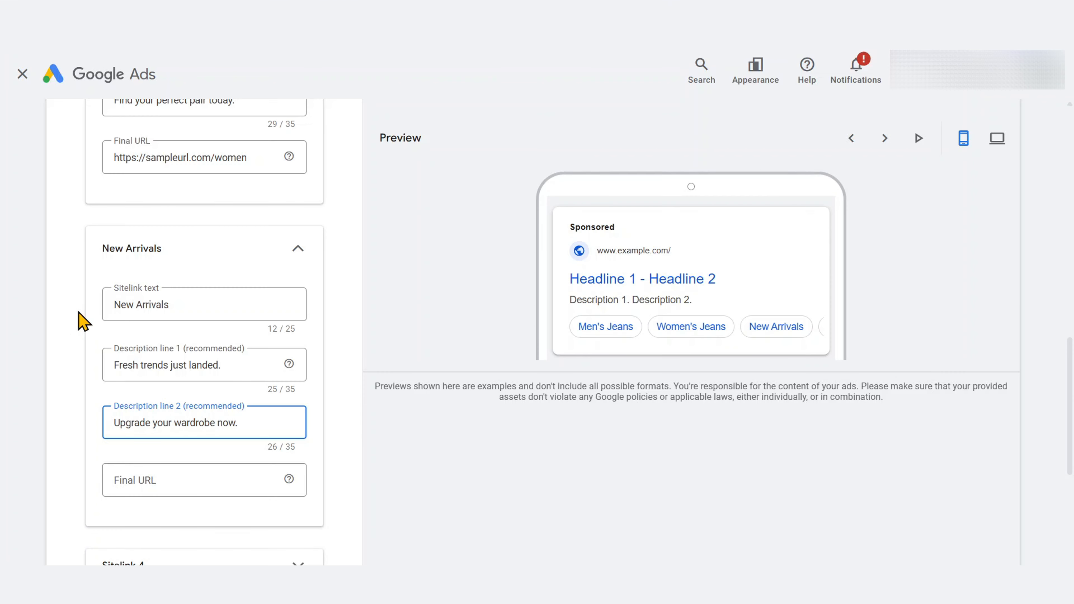
left_click(206, 482)
type("https://sampleurl.com/")
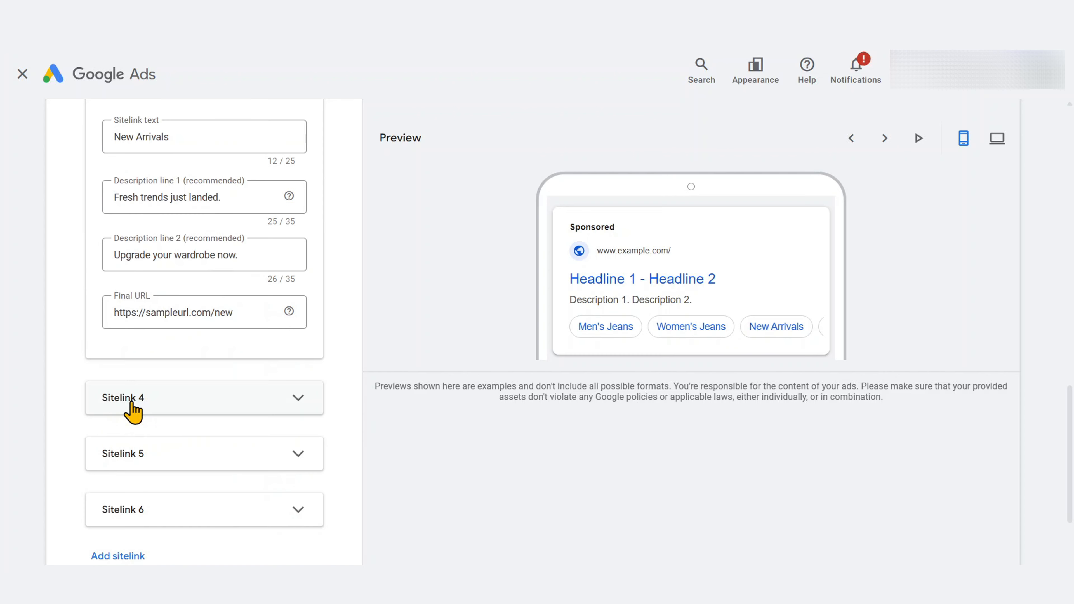
left_click(132, 411)
type("Bestsellers")
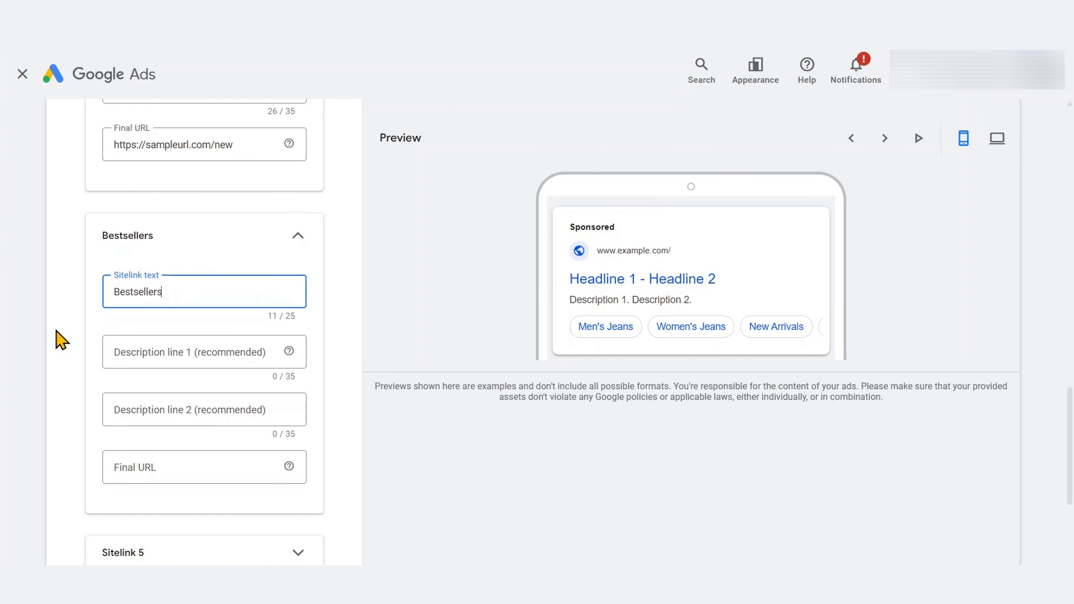
key("Tab")
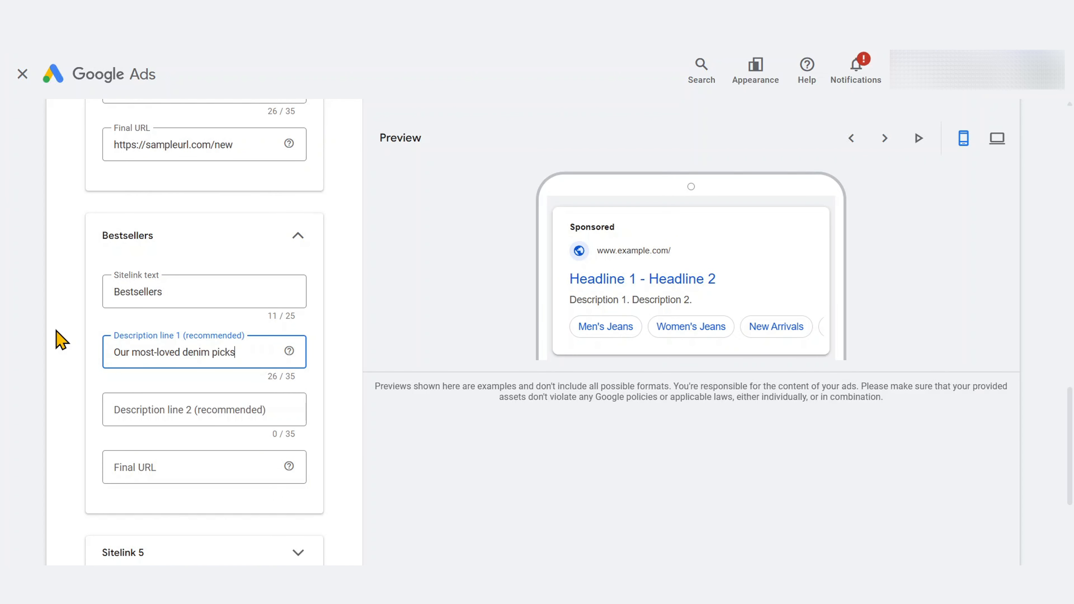
key("Tab")
type("Shop customer favourites")
key("Tab")
type("https://sampleurl.com/bestsellers")
- Browse the existing sitelink assets available for reuse and return to the newly created sitelinks
scroll(72, 535, "up", 15)
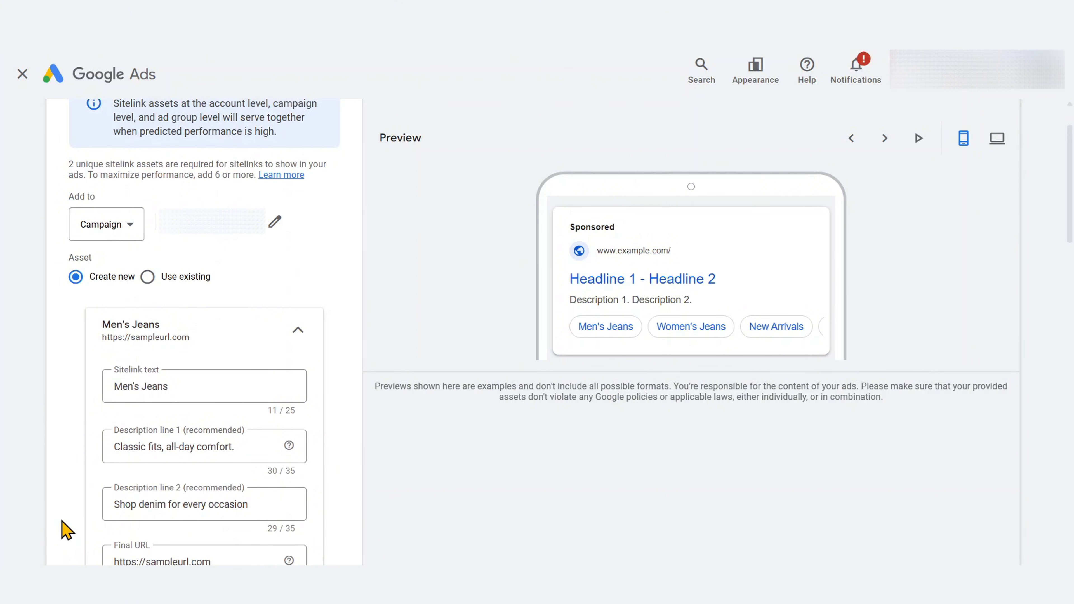
left_click(147, 277)
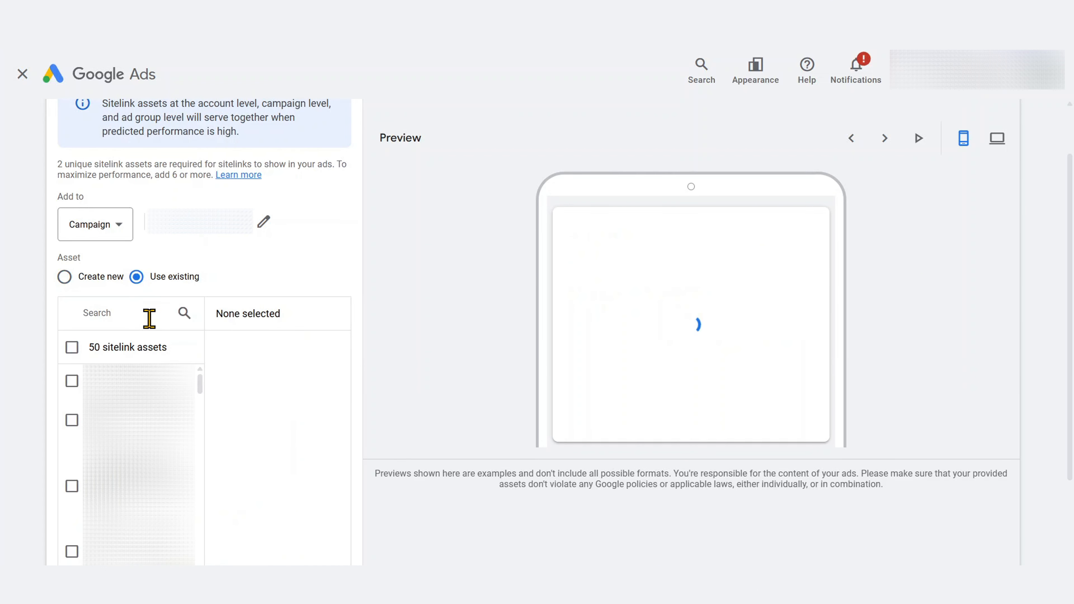
scroll(133, 463, "down", 3)
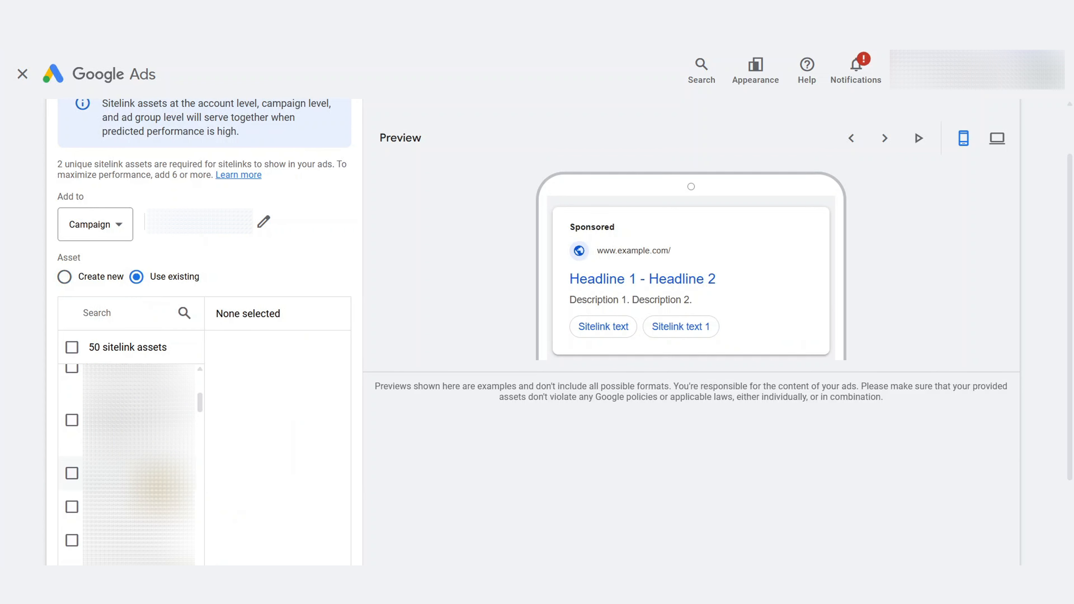
scroll(127, 457, "up", 5)
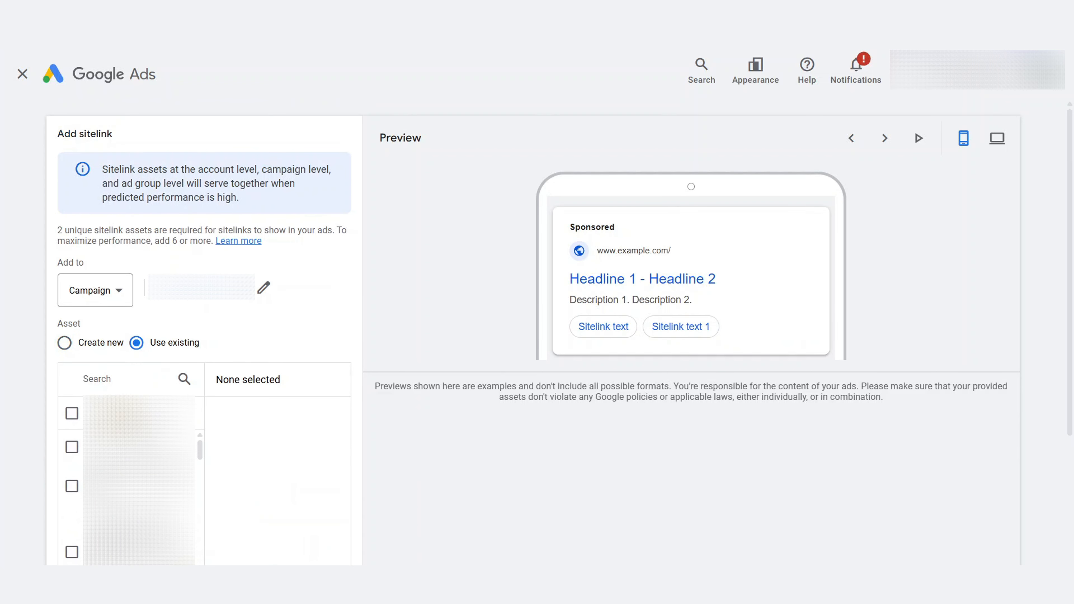
left_click(65, 343)
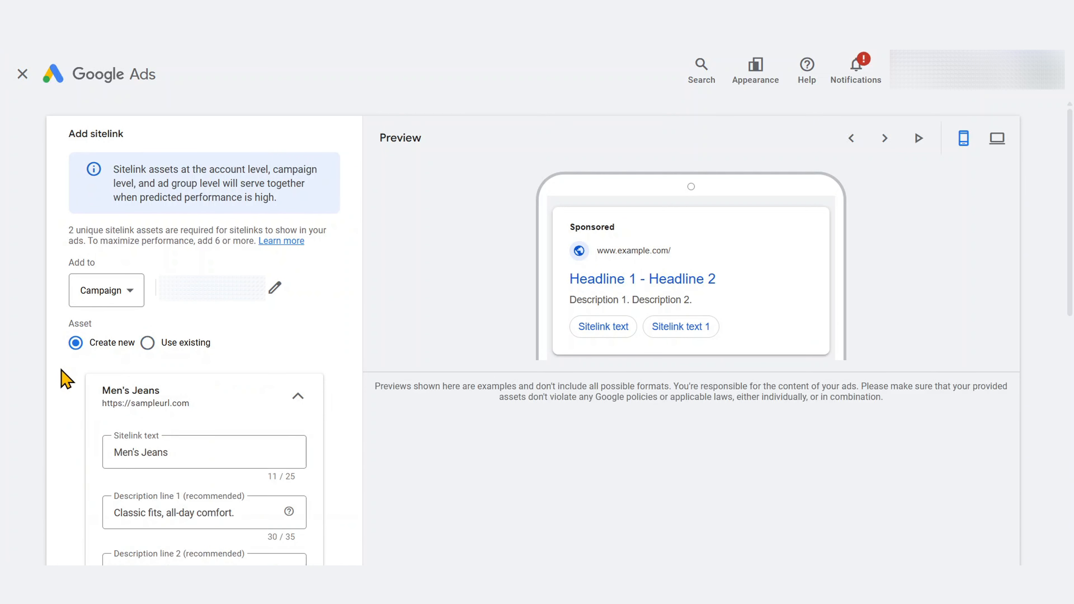
- Schedule the sitelink assets to start on Sep 8, 2025 and end on Sep 30, 2025
scroll(64, 384, "down", 3)
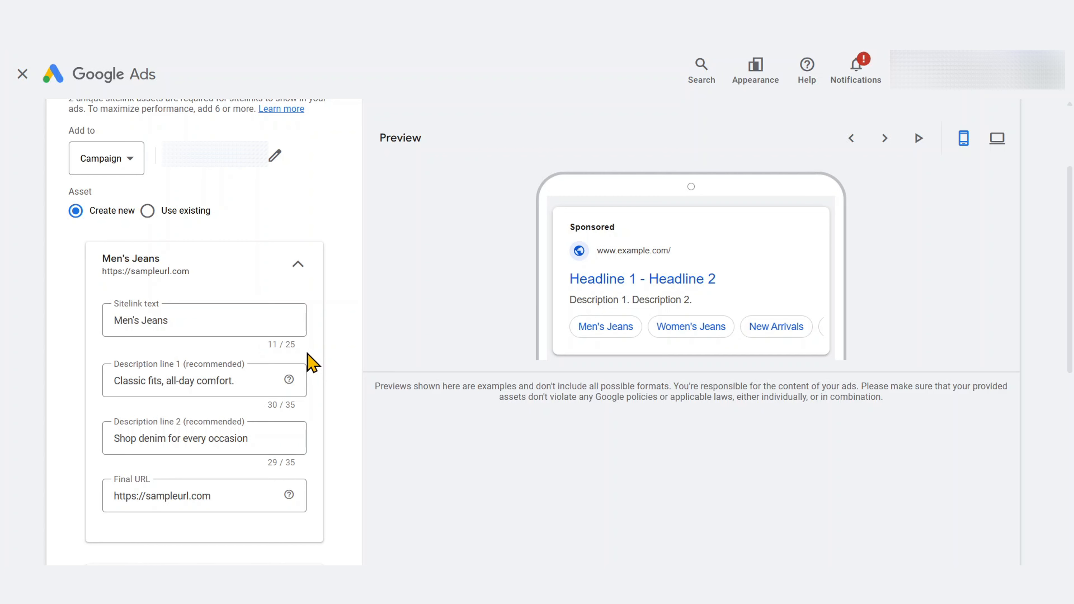
scroll(312, 361, "down", 10)
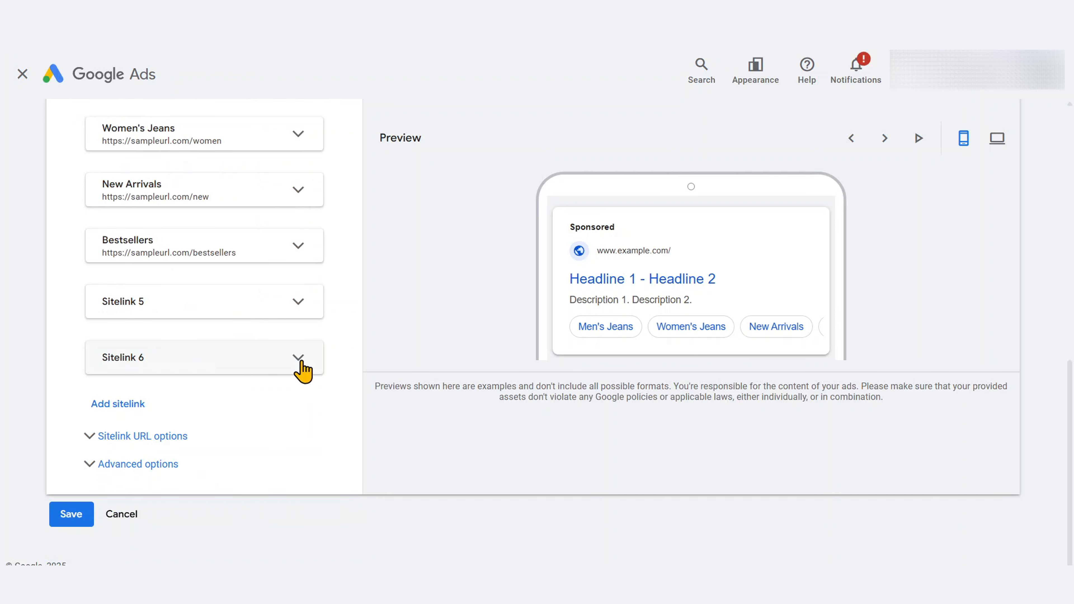
left_click(76, 463)
scroll(78, 461, "down", 6)
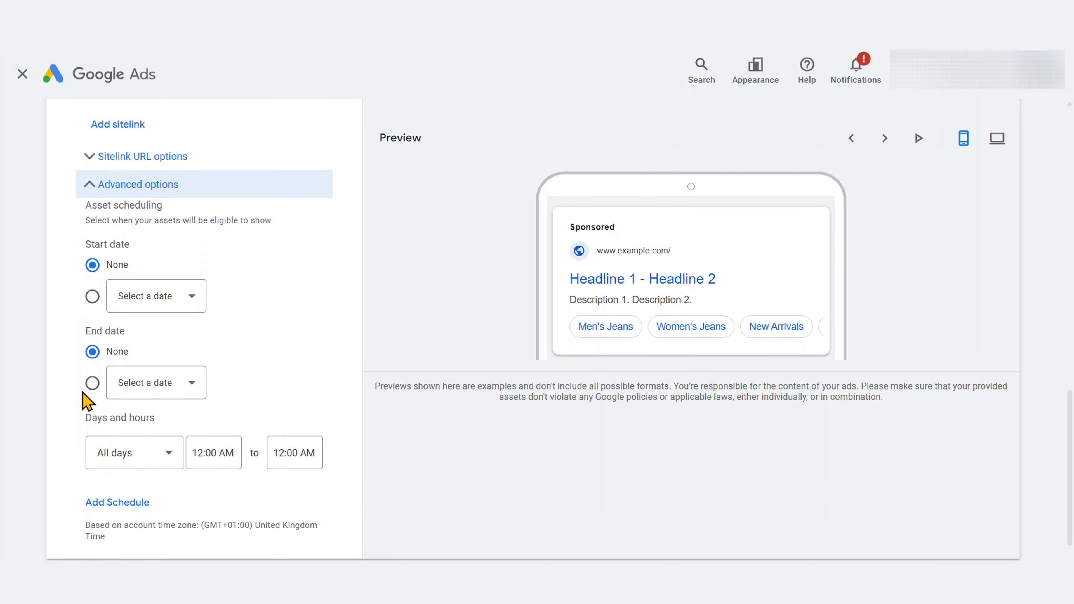
left_click(92, 297)
left_click(169, 305)
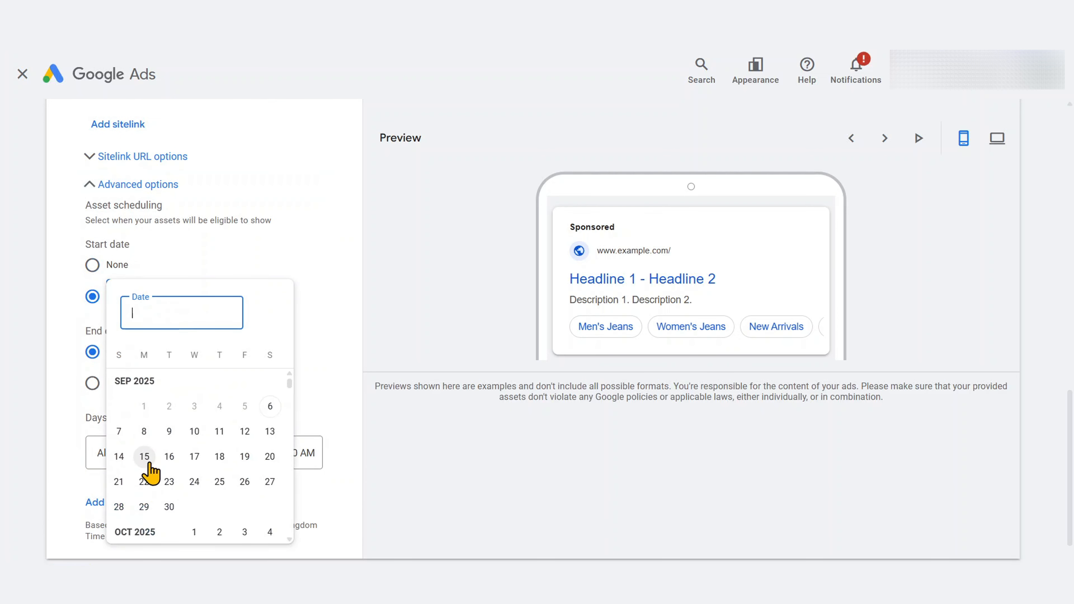
left_click(145, 432)
left_click(155, 383)
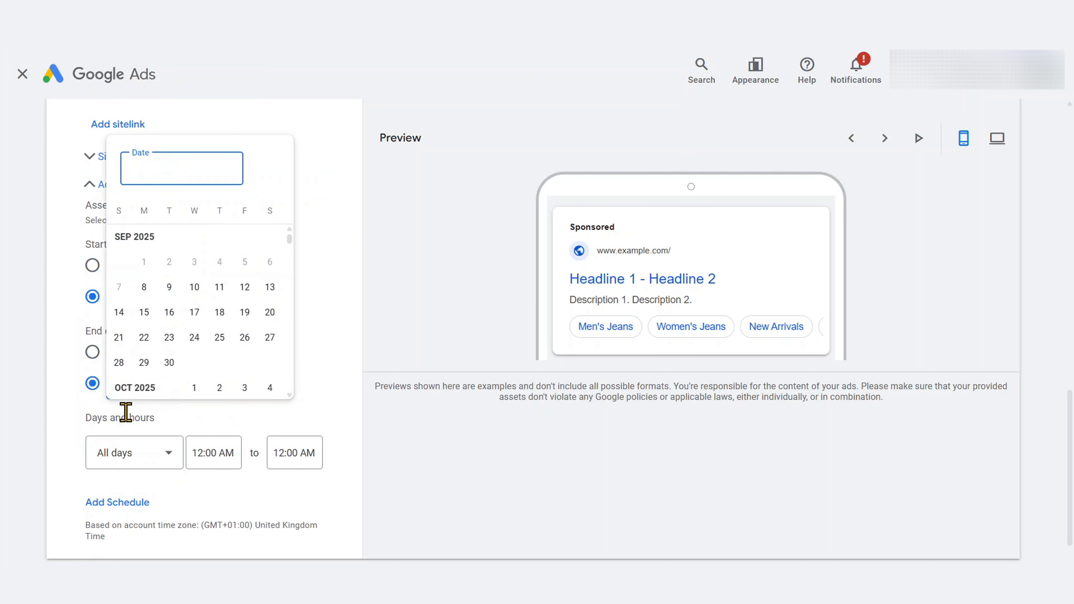
left_click(169, 363)
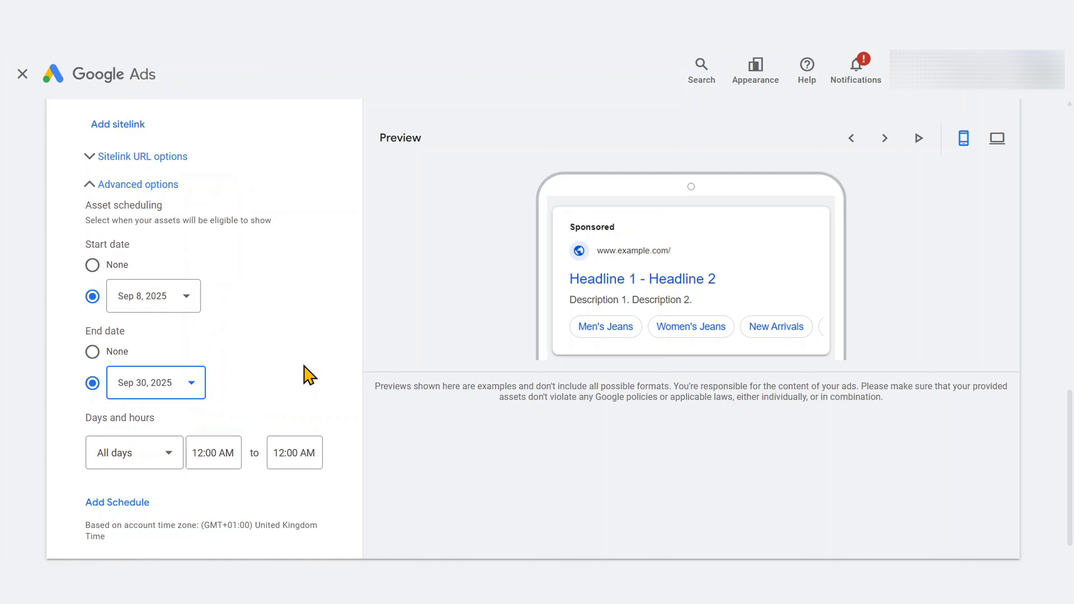
- Check the day choices for the sitelink schedule and set both the start date and end date to None
left_click(169, 452)
scroll(158, 404, "down", 2)
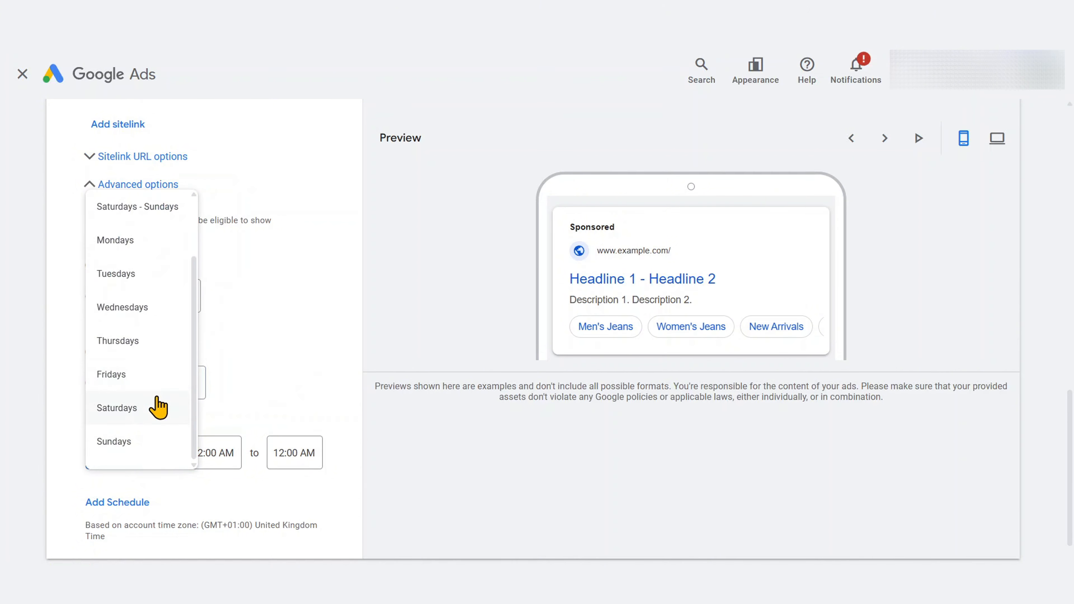
scroll(158, 405, "up", 2)
left_click(342, 392)
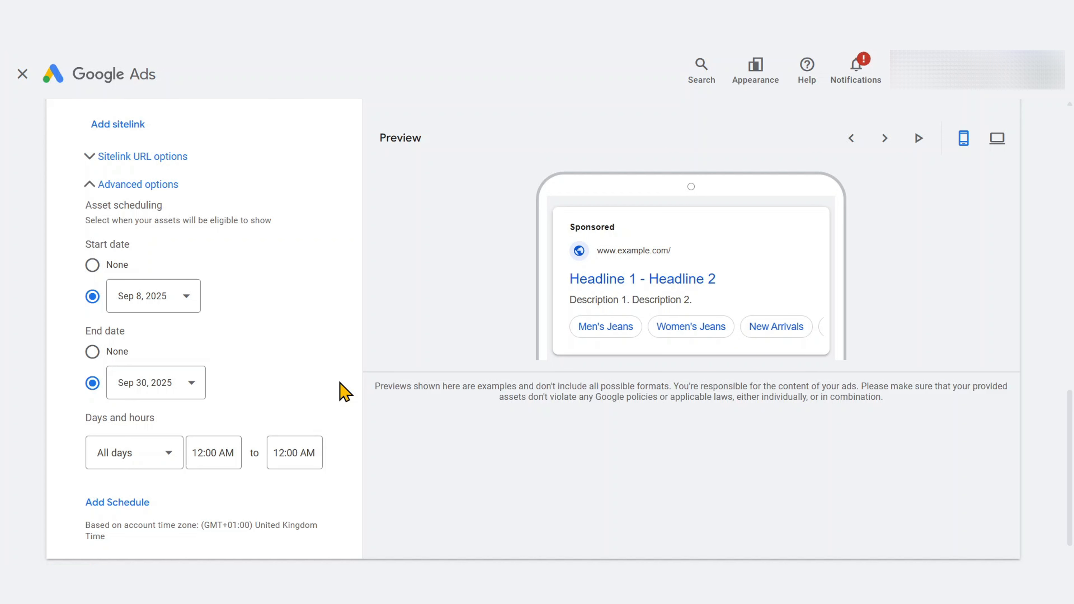
left_click(93, 265)
left_click(93, 351)
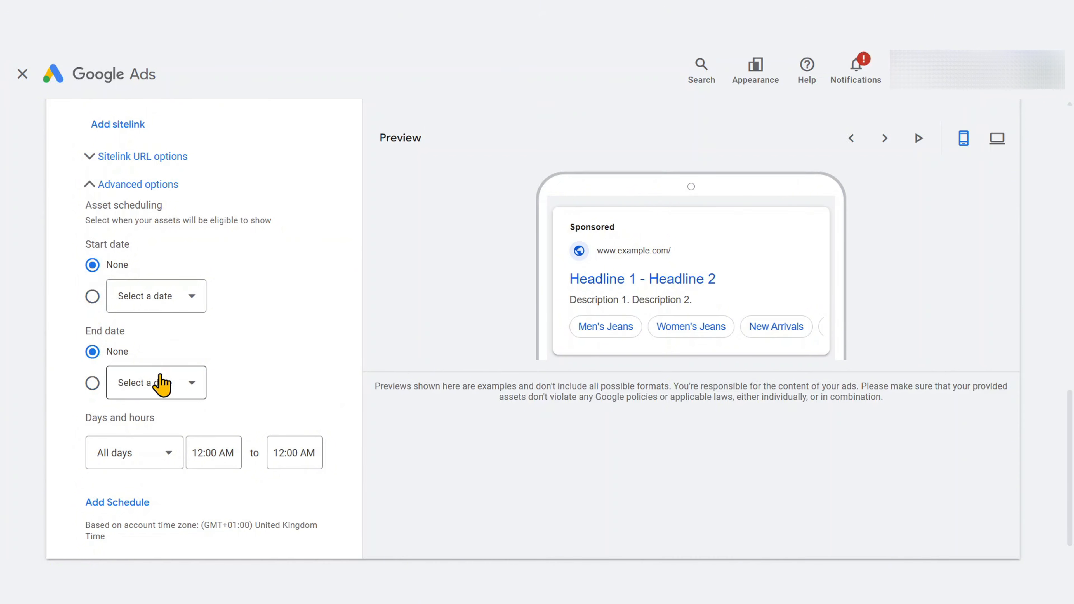
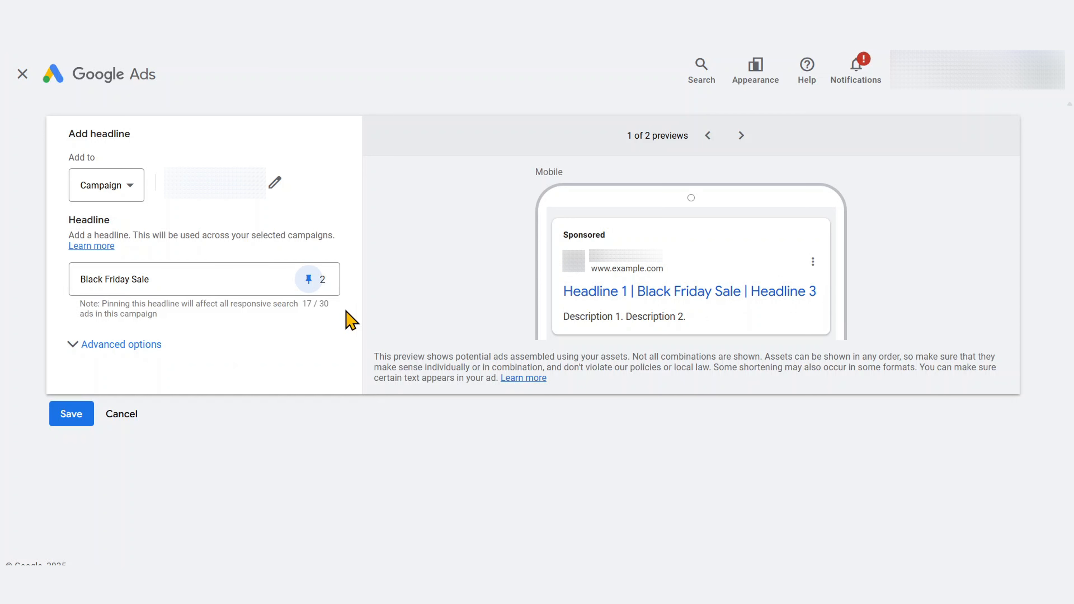
- Expand the advanced options of the "Black Friday Sale" headline asset
left_click(84, 345)
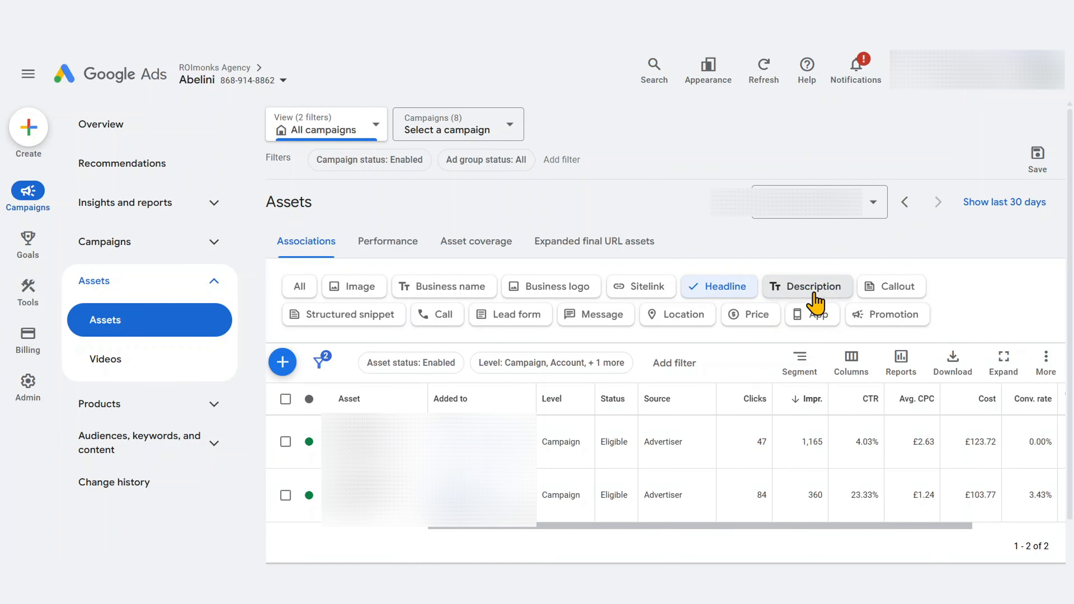
- Start a new campaign-level description asset and assign it to the first campaign in the list
left_click(816, 302)
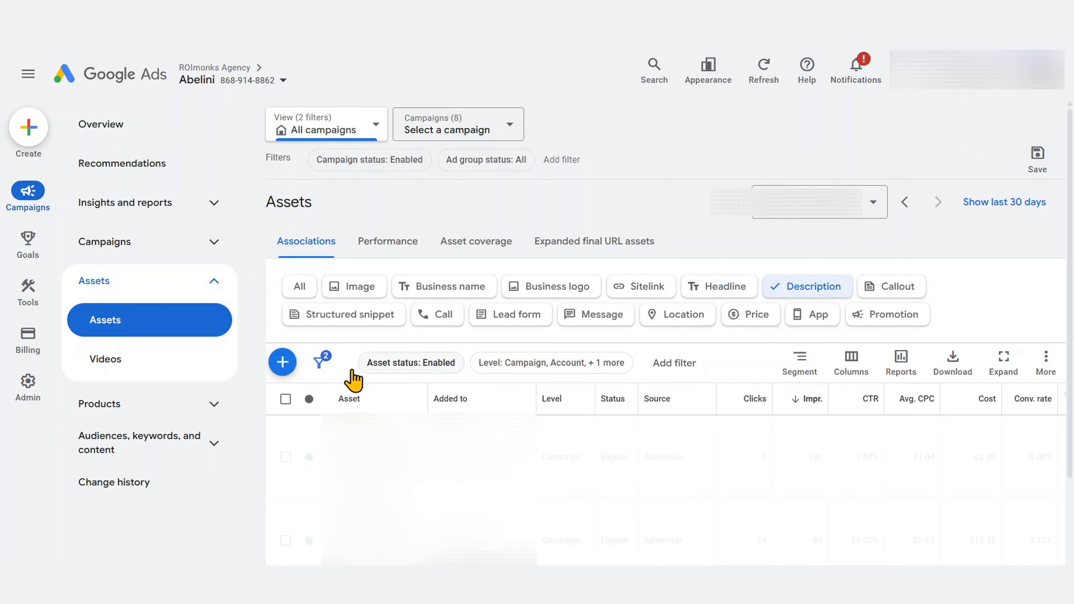
left_click(282, 365)
left_click(454, 279)
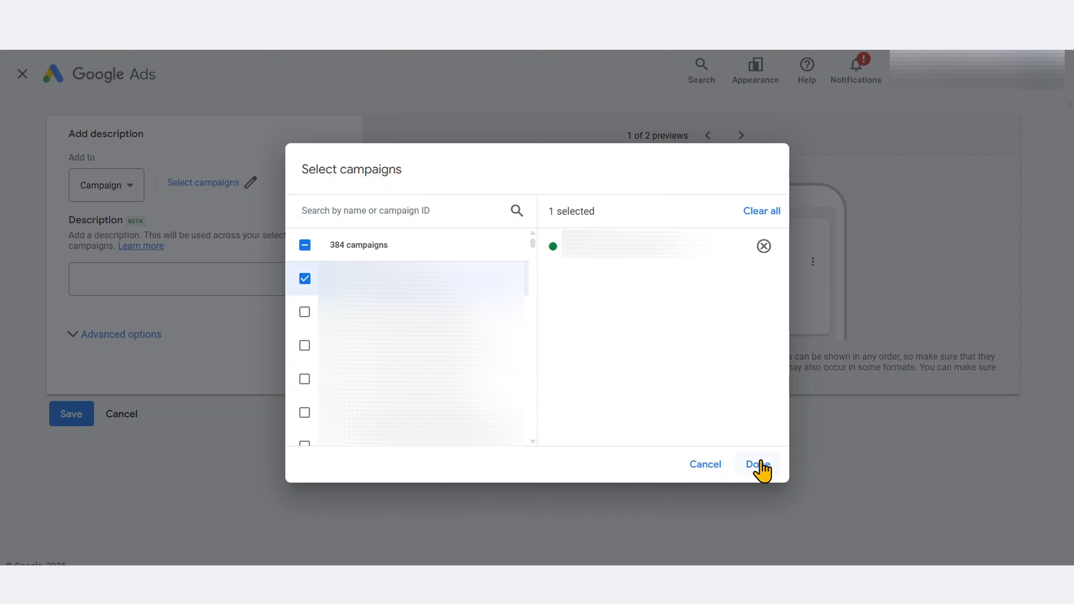
left_click(758, 466)
- Enter the description text "Black Friday Sale is now on. Don't miss out on the year's biggest deals!"
left_click(129, 277)
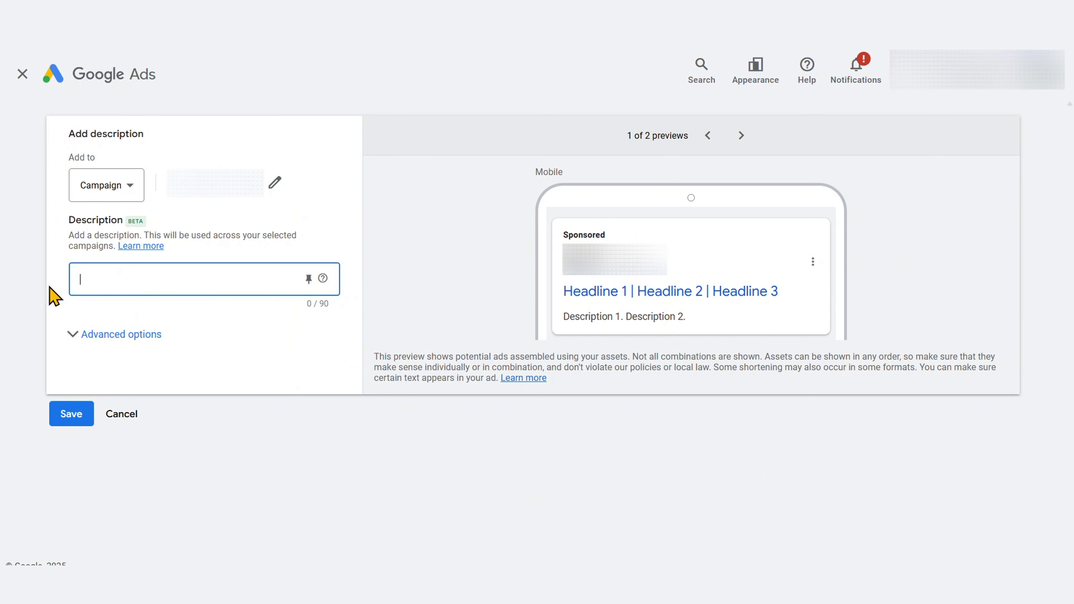
type("Black Friday Sale is now on. Don't m")
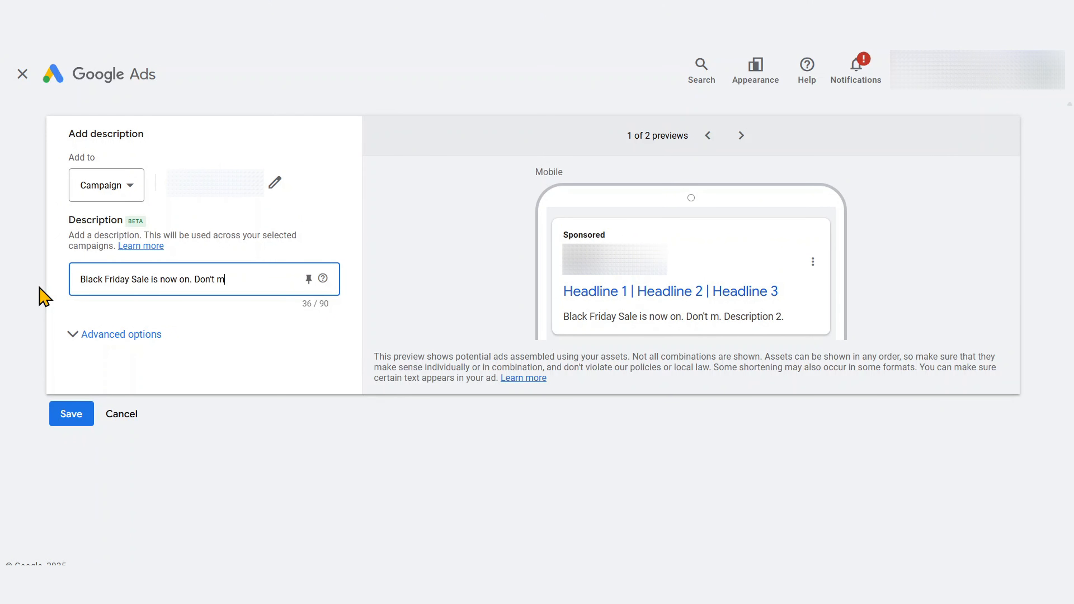
type("iss out on the year's biggest deals!")
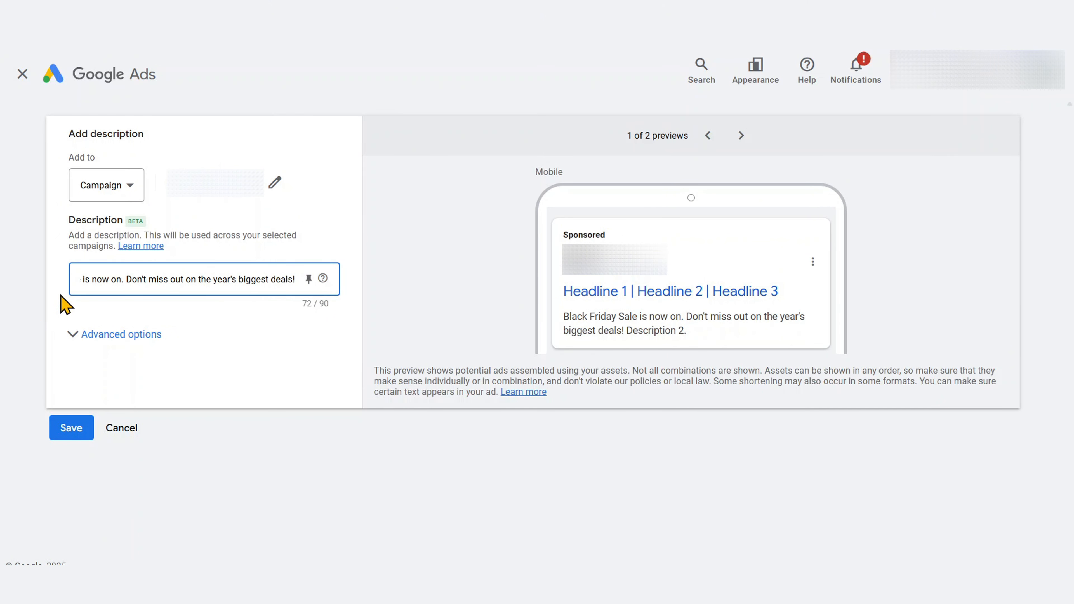
left_click(61, 298)
- Pin the description to show only in position 1 and expand its advanced options
left_click(309, 279)
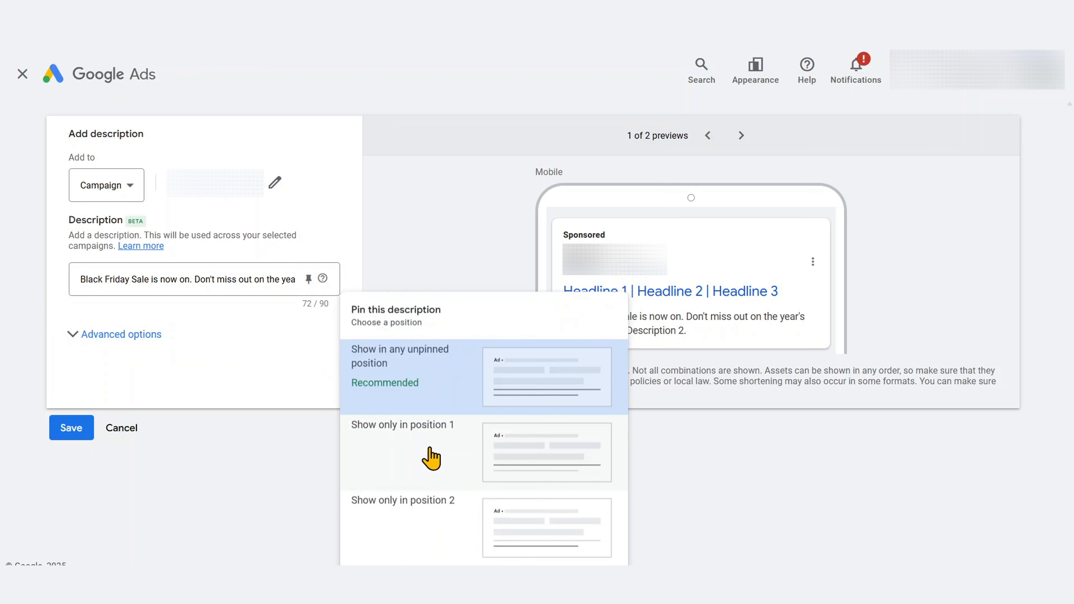
left_click(432, 467)
left_click(76, 347)
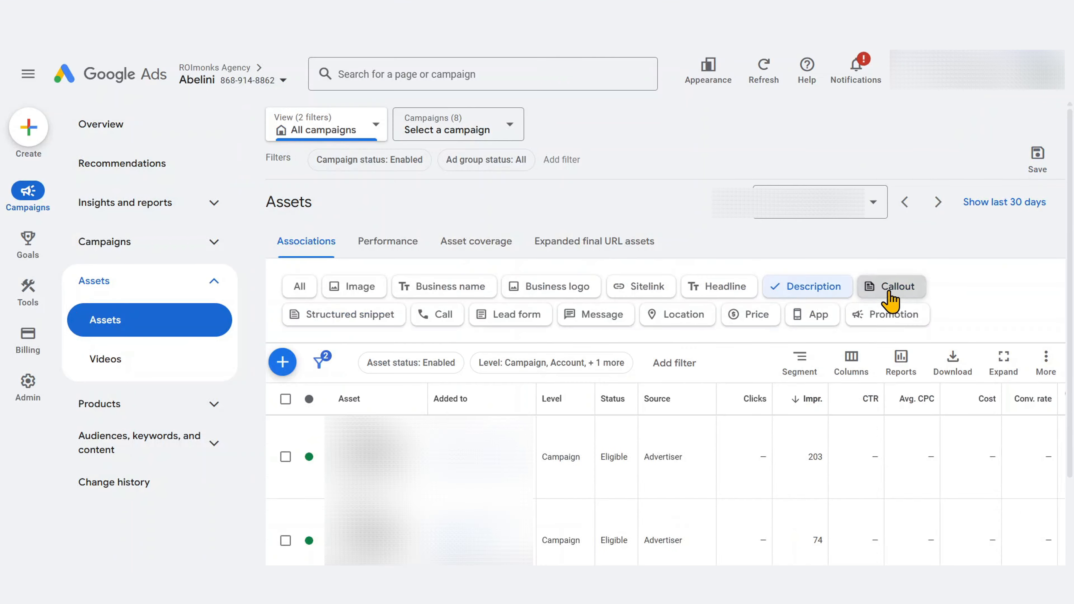
- Start a new callout asset at campaign level and assign it to one campaign
left_click(890, 296)
left_click(283, 363)
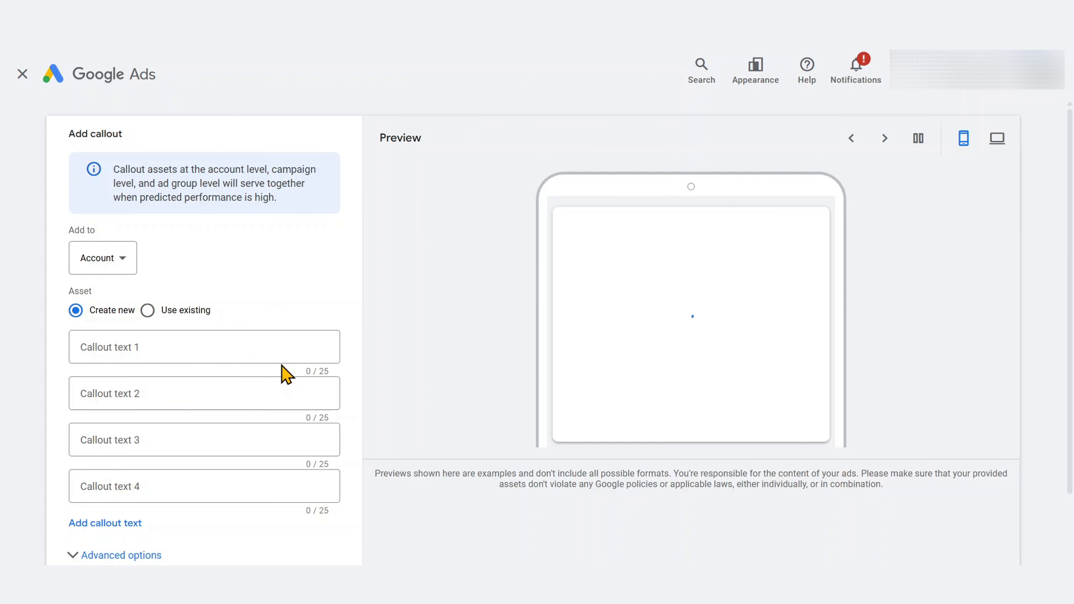
left_click(105, 256)
left_click(105, 311)
scroll(431, 339, "down", 1)
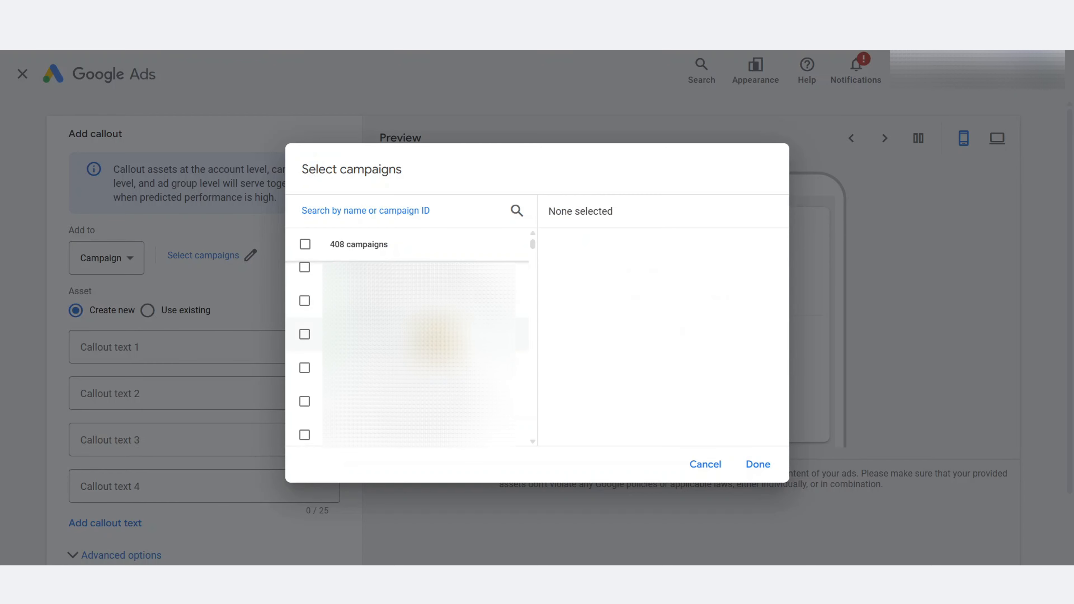
left_click(304, 334)
left_click(758, 464)
- Fill in the four callout texts: "Free Shipping", "New Styles Weekly", "Premium Denim Quality" and "30-Day Easy Returns"
left_click(172, 358)
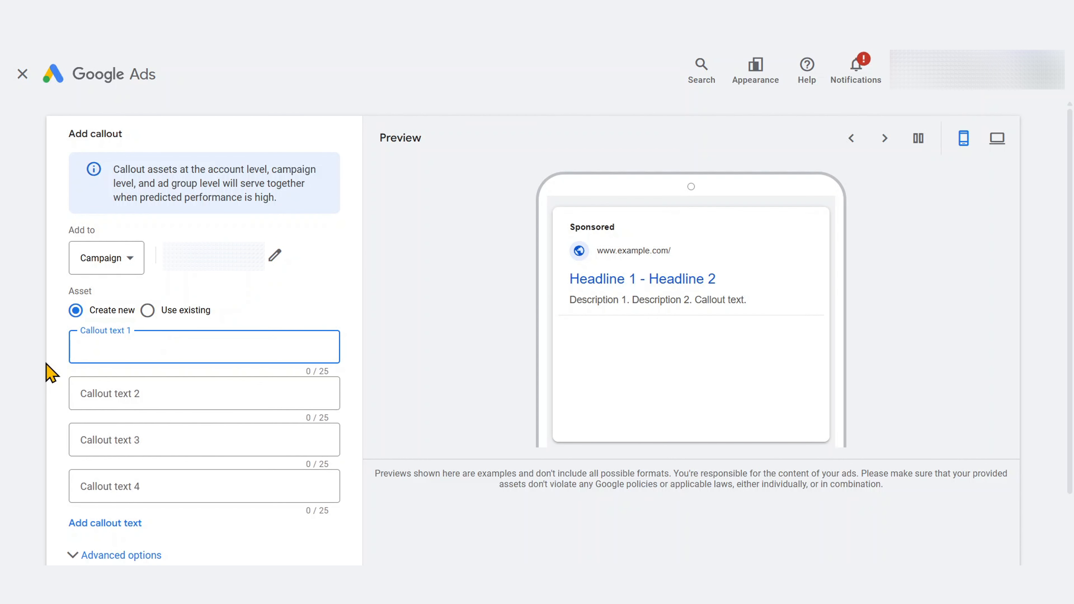
type("Free Shipping")
key("Tab")
type("New Styles Weekly")
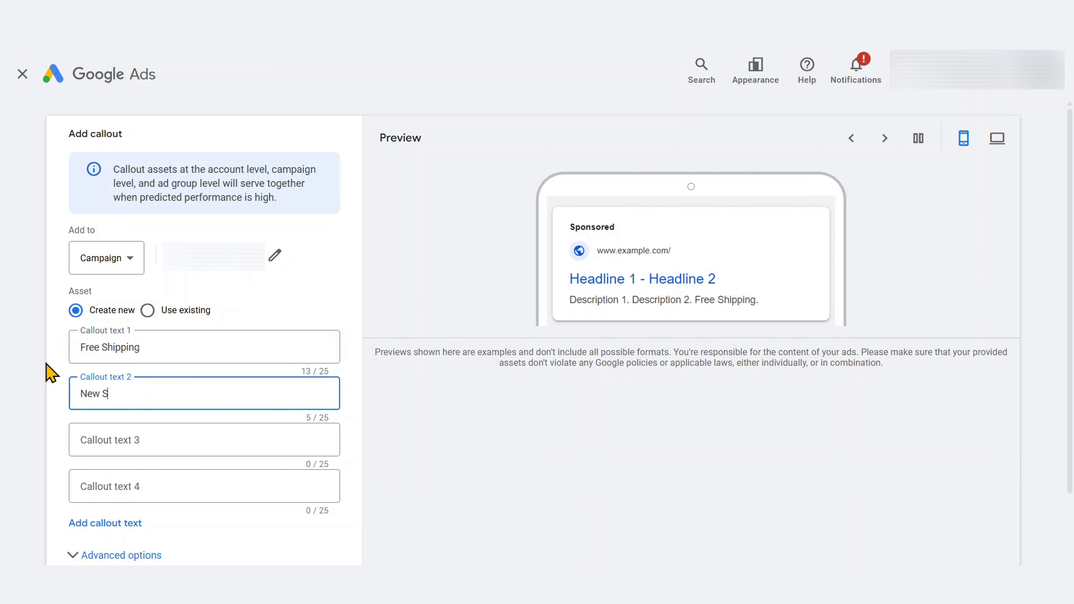
key("Tab")
type("Premium Denim Quality")
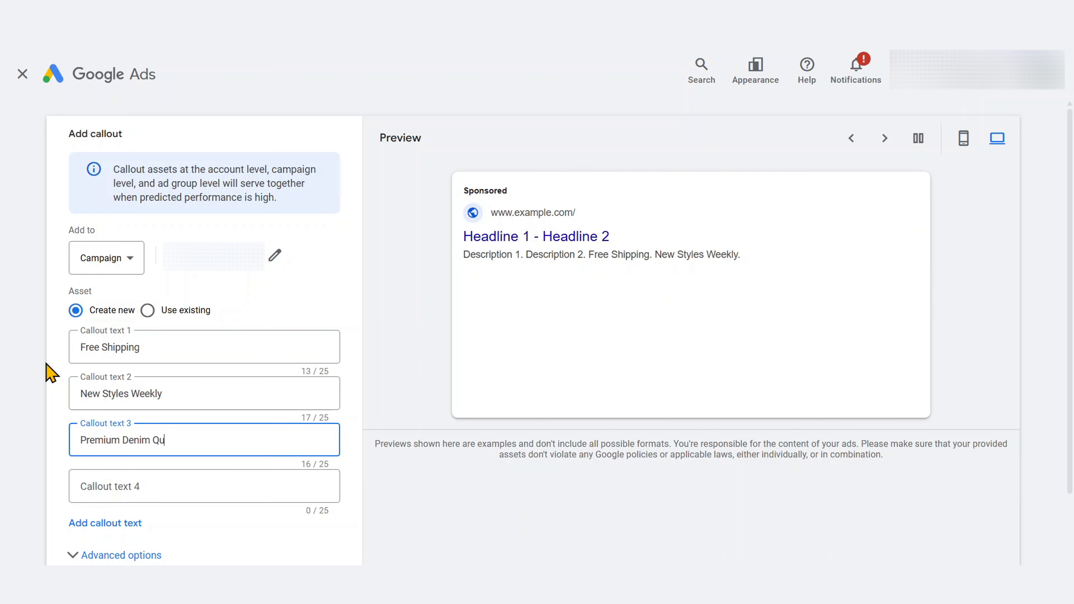
key("Tab")
type("30-Day Easy Returns")
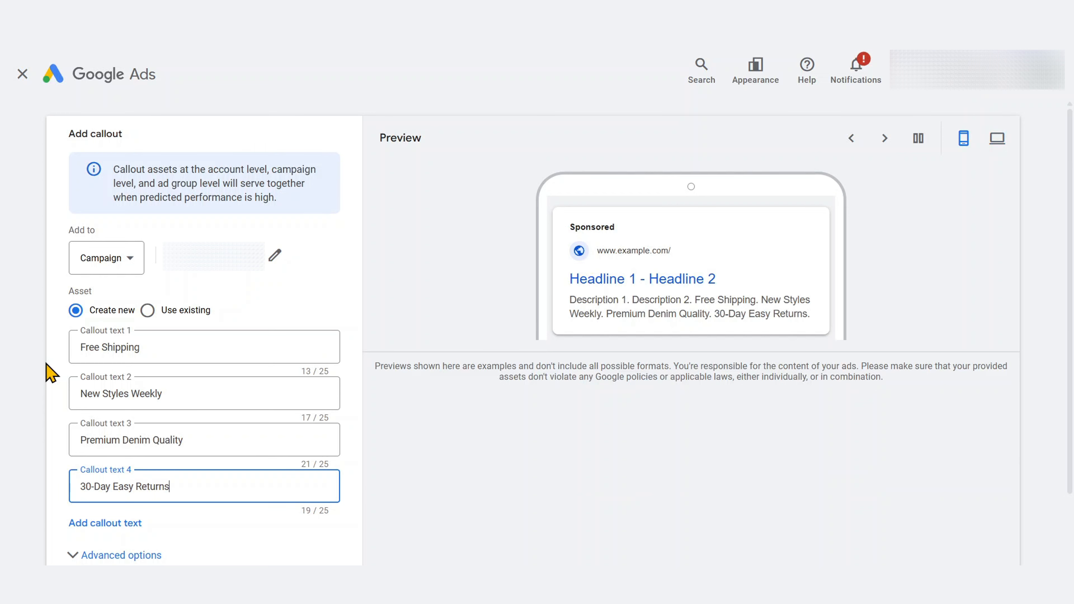
- Expand the callout's advanced options and look through the scheduling settings
scroll(50, 374, "down", 3)
left_click(74, 476)
scroll(73, 474, "down", 4)
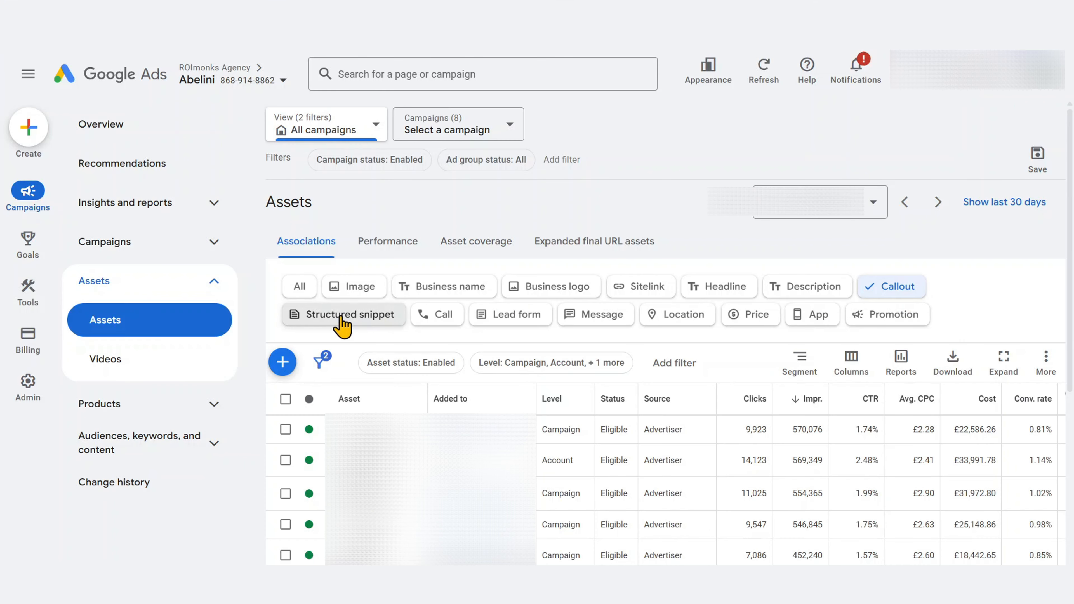
- Start a new account-level structured snippet asset and set its header language to English
left_click(342, 315)
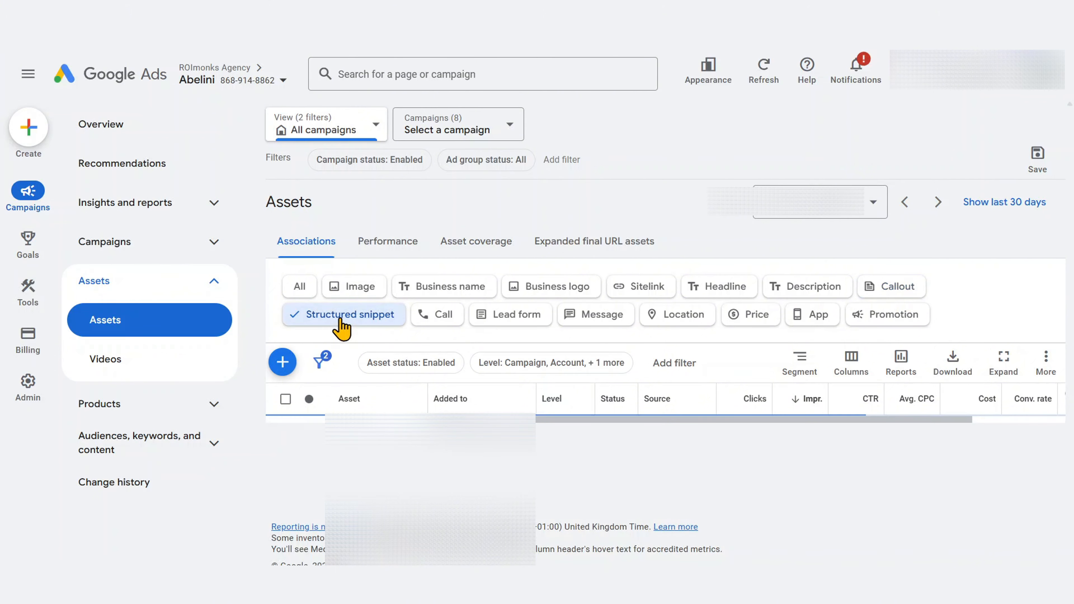
left_click(282, 361)
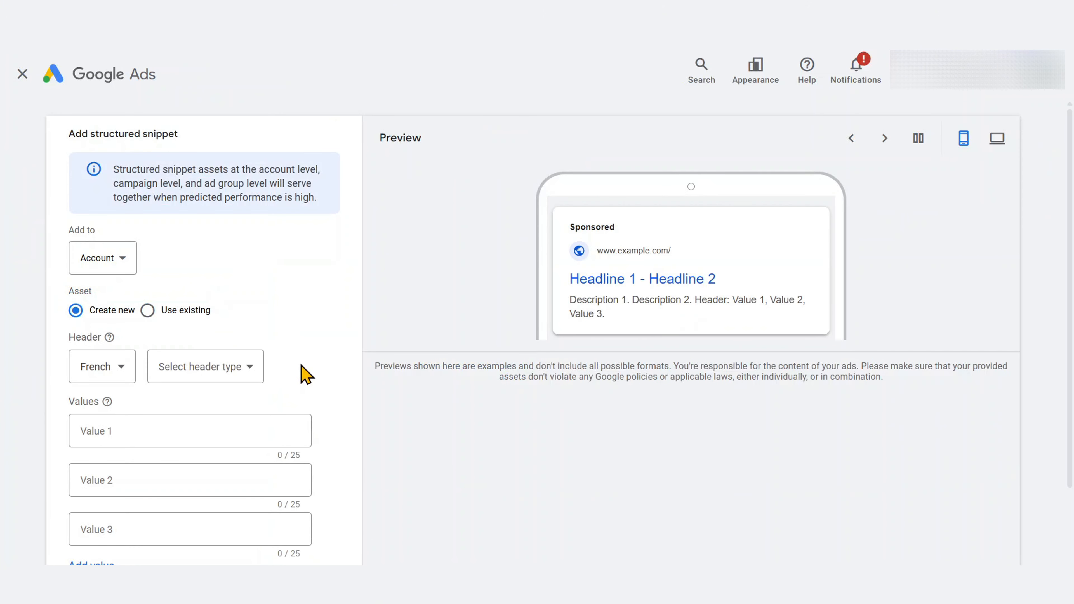
left_click(120, 366)
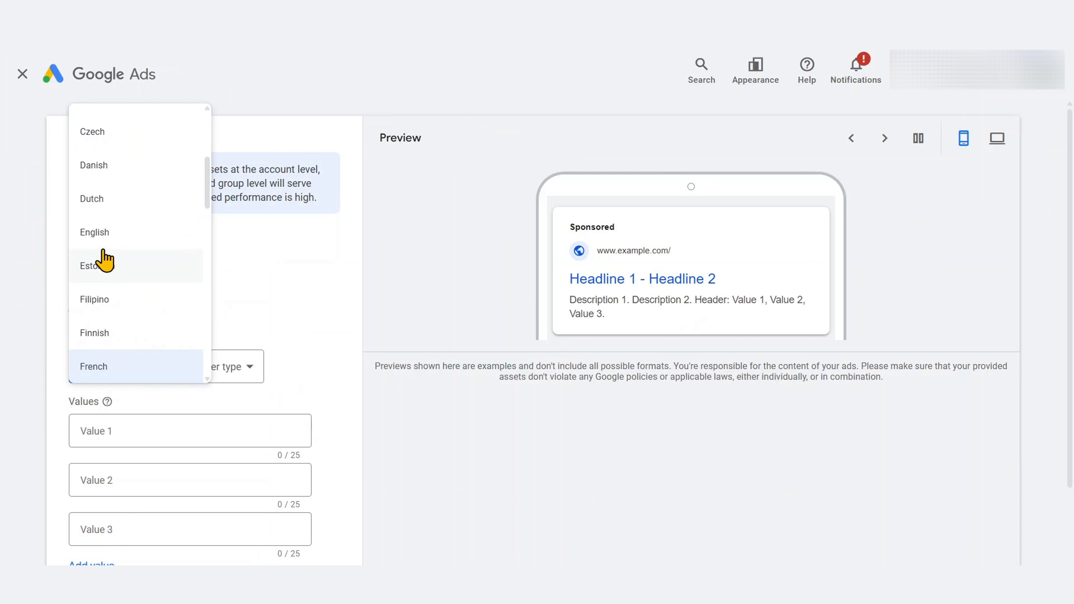
left_click(102, 241)
- Look through the structured snippet header types and choose Brands
left_click(249, 367)
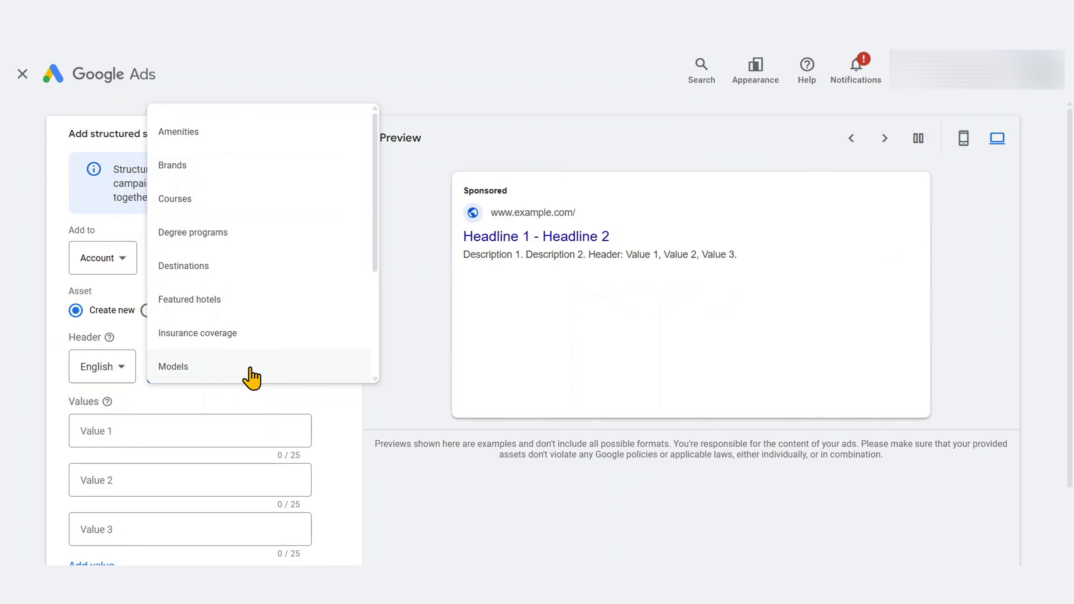
scroll(278, 177, "down", 3)
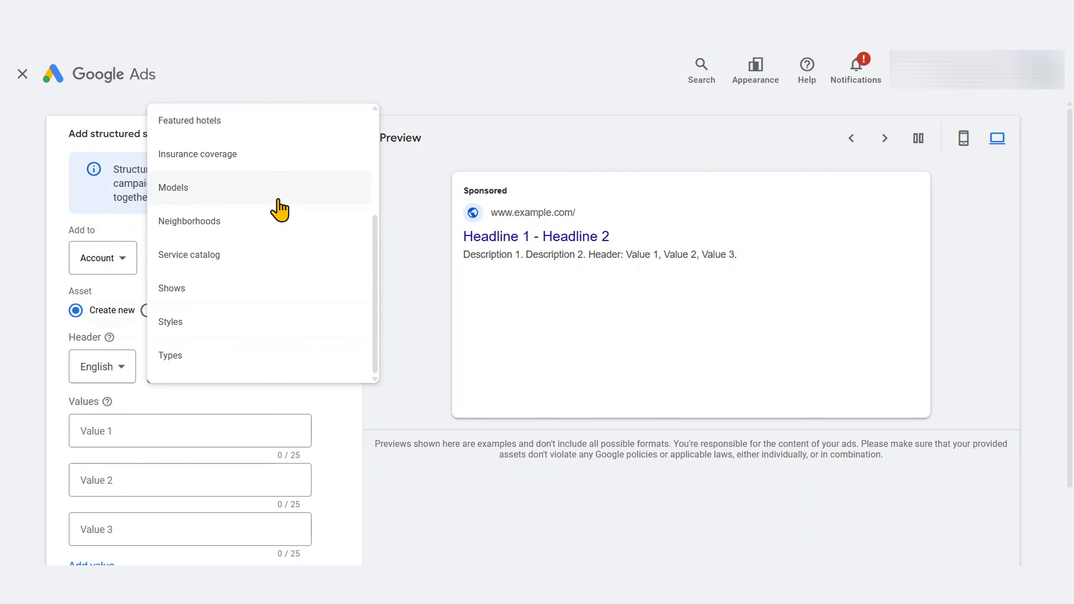
scroll(279, 210, "up", 3)
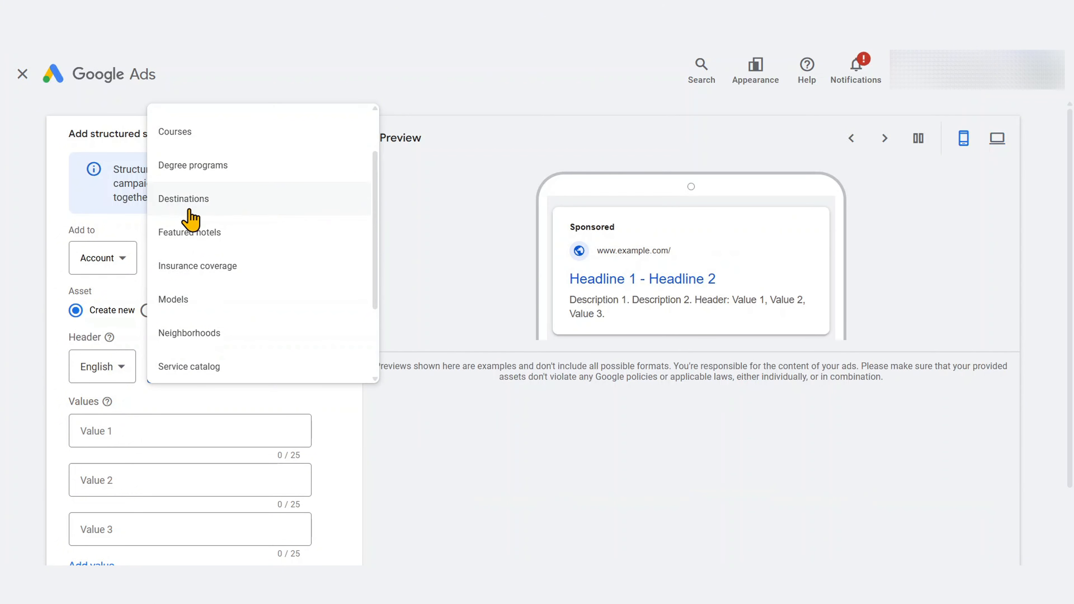
scroll(190, 216, "up", 2)
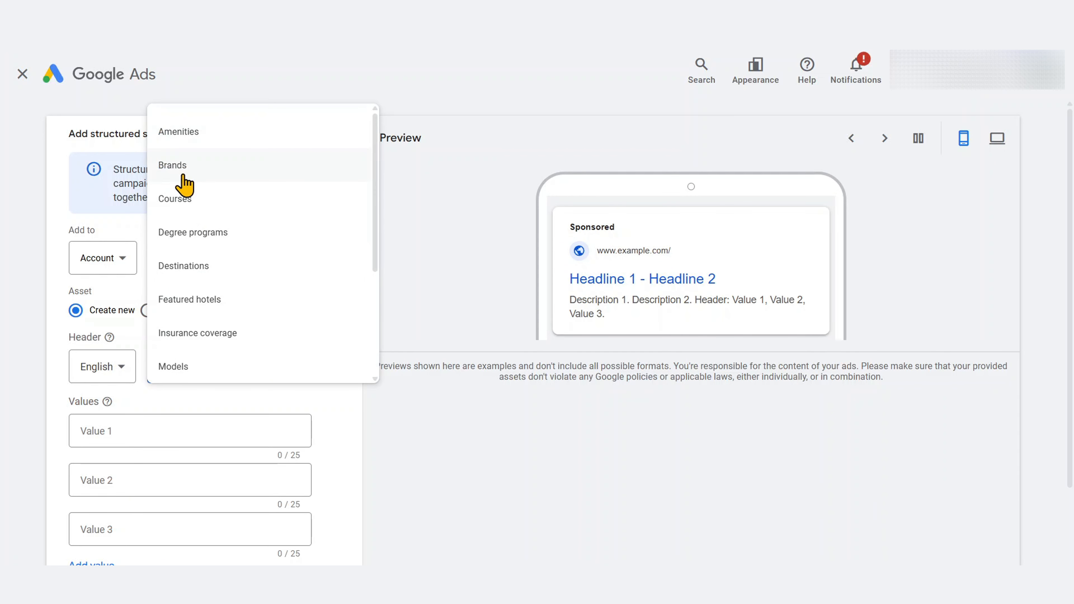
left_click(187, 166)
- Enter five brand values for the snippet: Levi's, Wrangler, Diesel, Tommy Hilfiger and Guess
scroll(253, 266, "down", 3)
left_click(104, 331)
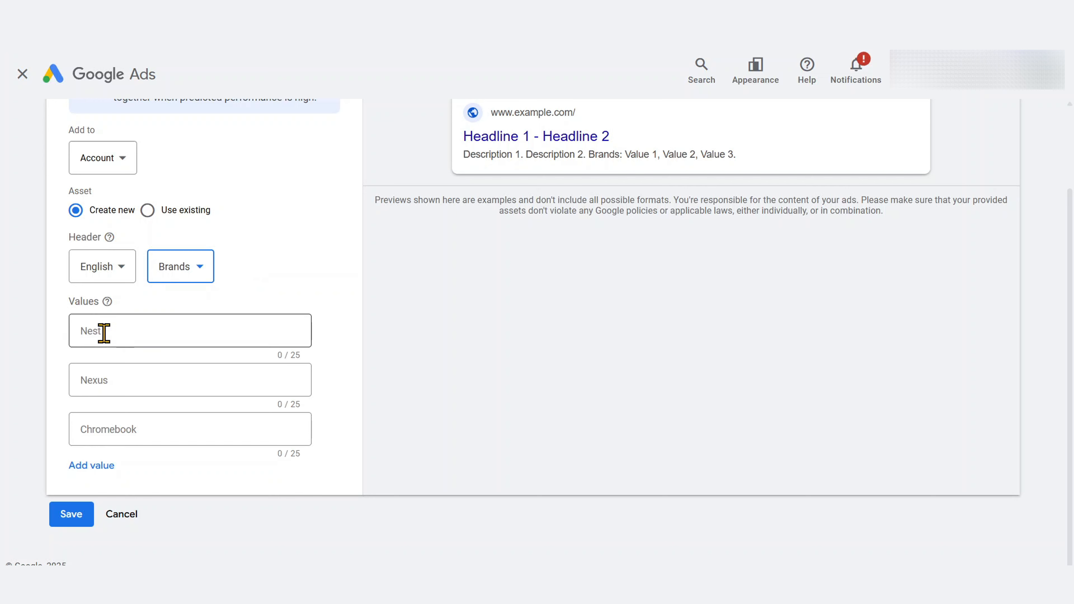
type("Levi's")
key("Tab")
type("Wrangler")
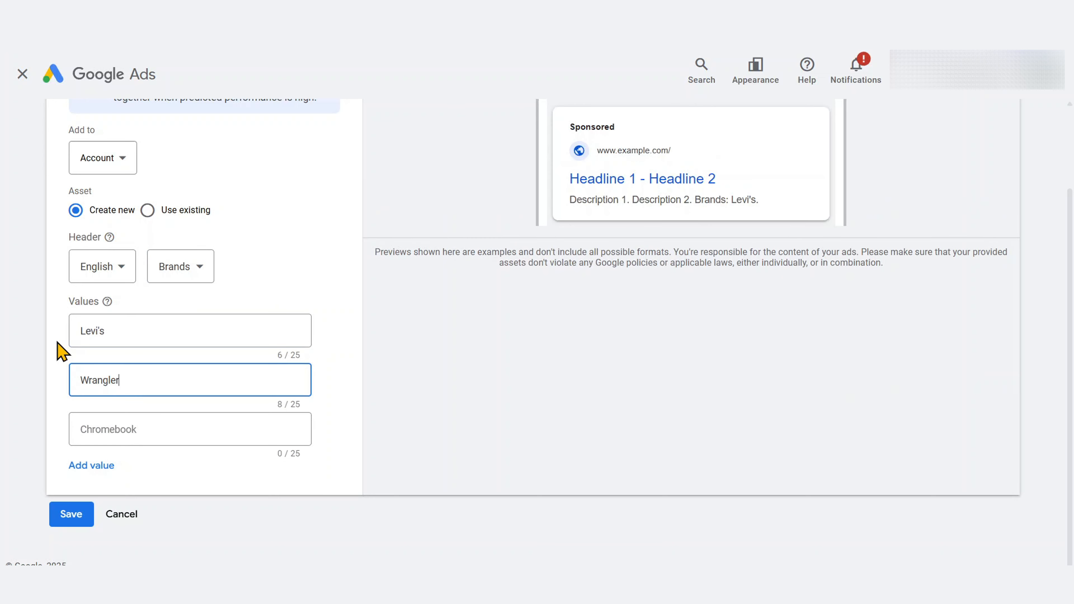
key("Tab")
type("Diesel")
left_click(102, 466)
type("Tommy Hilfiger")
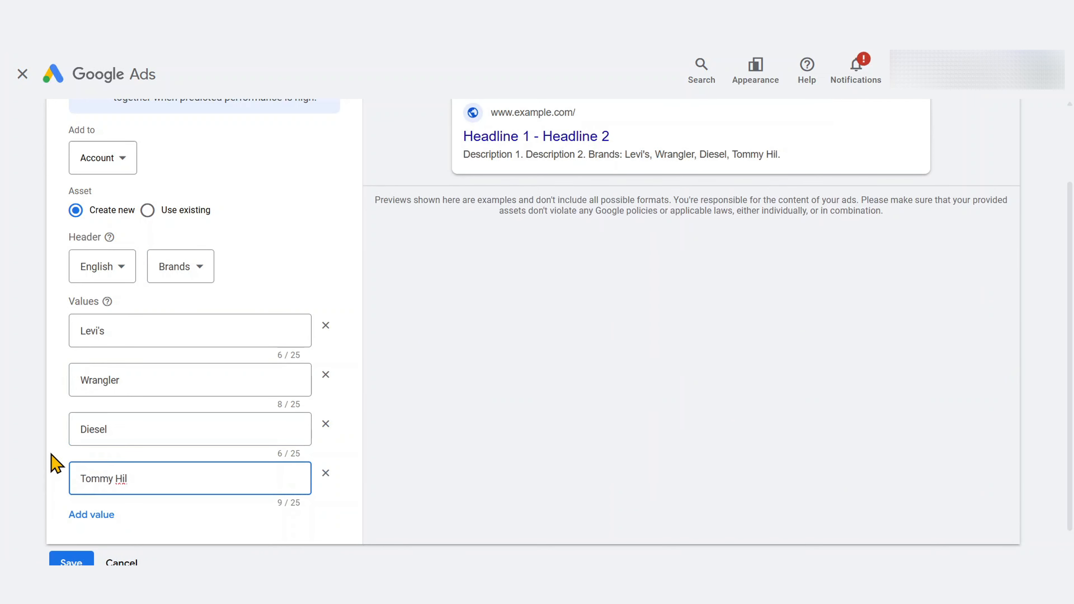
left_click(88, 514)
type("Guess")
scroll(47, 516, "down", 2)
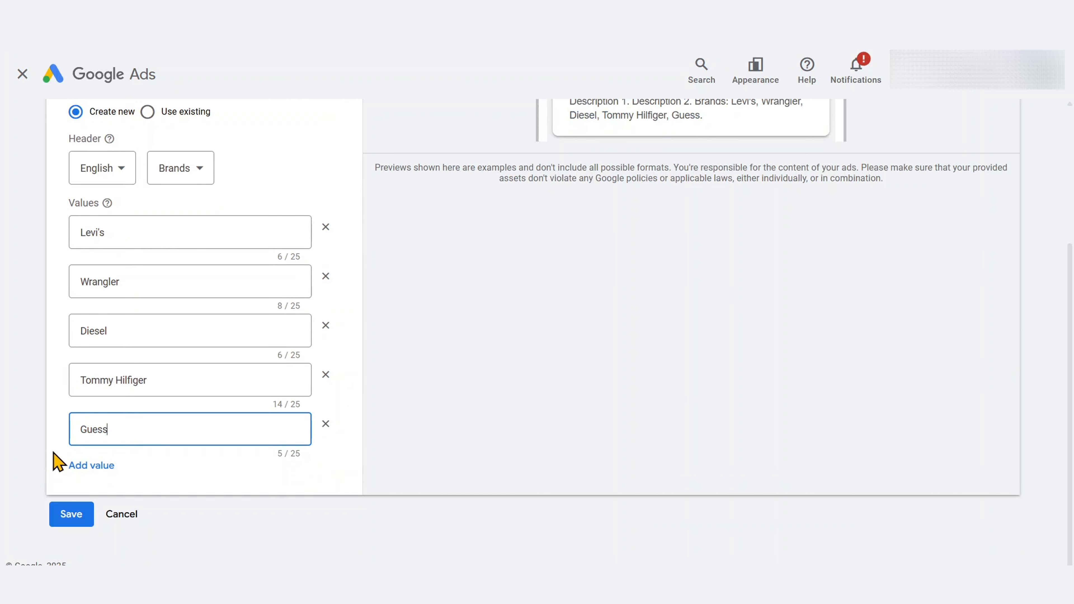
- Change the snippet's header type to Styles and remove the Guess and Diesel values
left_click(206, 177)
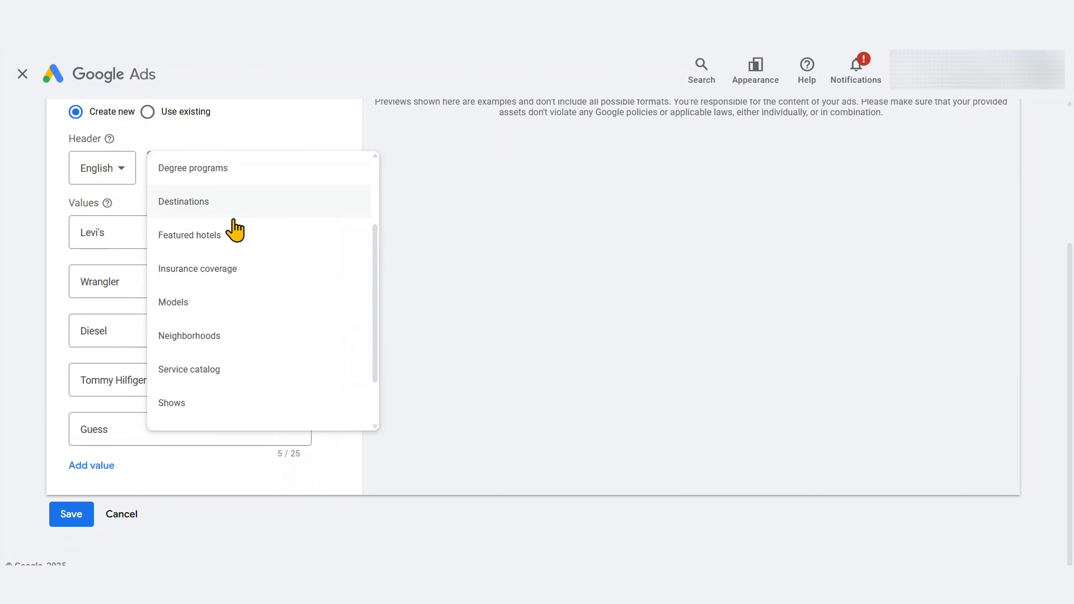
scroll(235, 233, "down", 2)
left_click(170, 372)
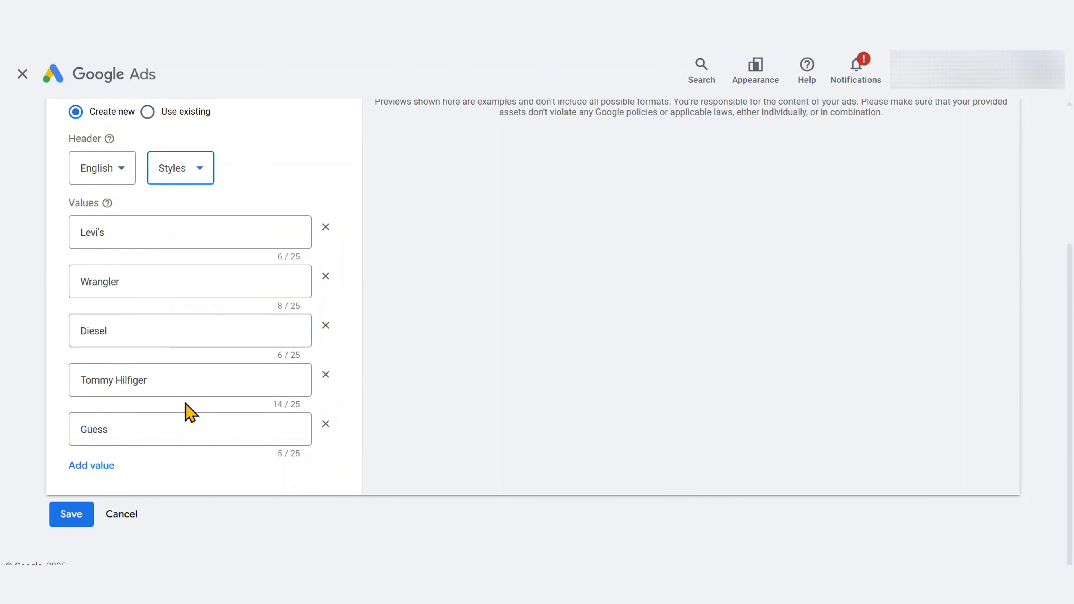
left_click(325, 423)
left_click(326, 375)
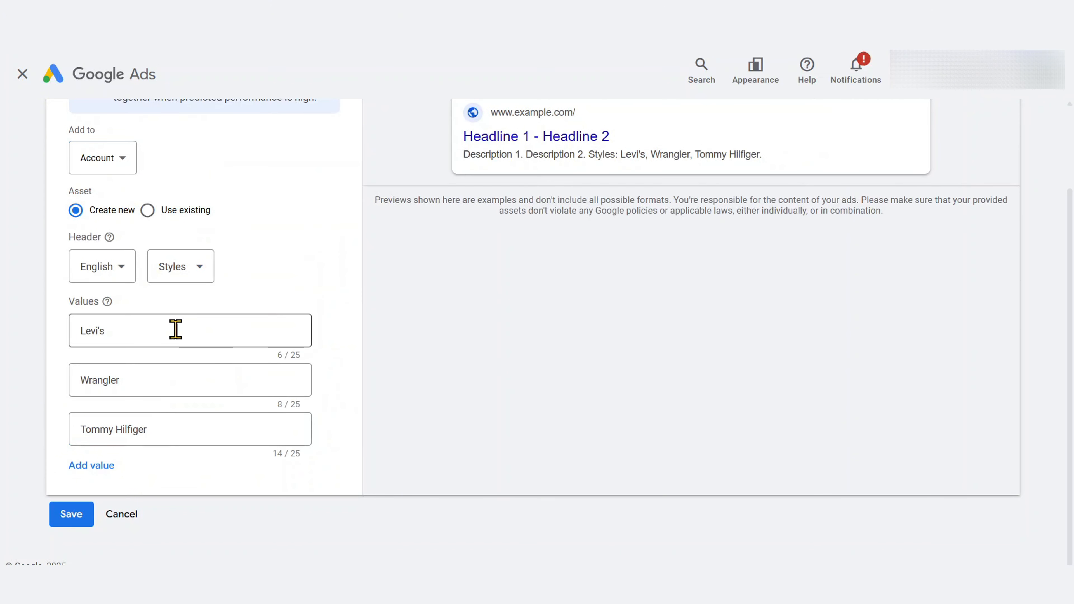
- Replace the remaining snippet values with Skinny, Slim Fit and Bootcut, and add a fourth value, Tapered
double_click(175, 329)
type("Skinny")
key("Tab")
type("Slim Fit")
key("Tab")
type("Bootcut")
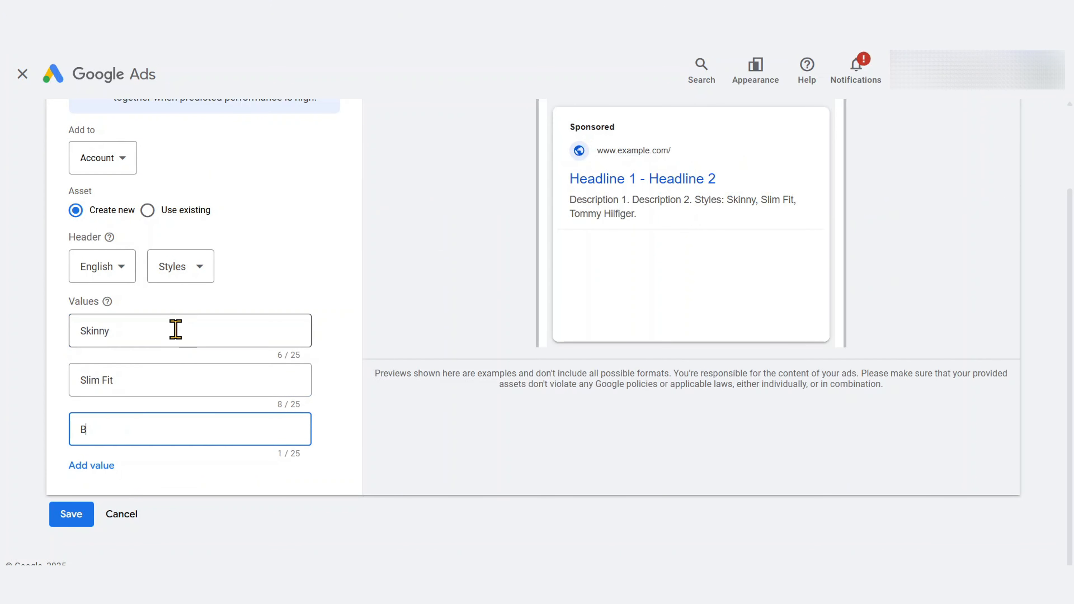
left_click(112, 465)
type("Tapered")
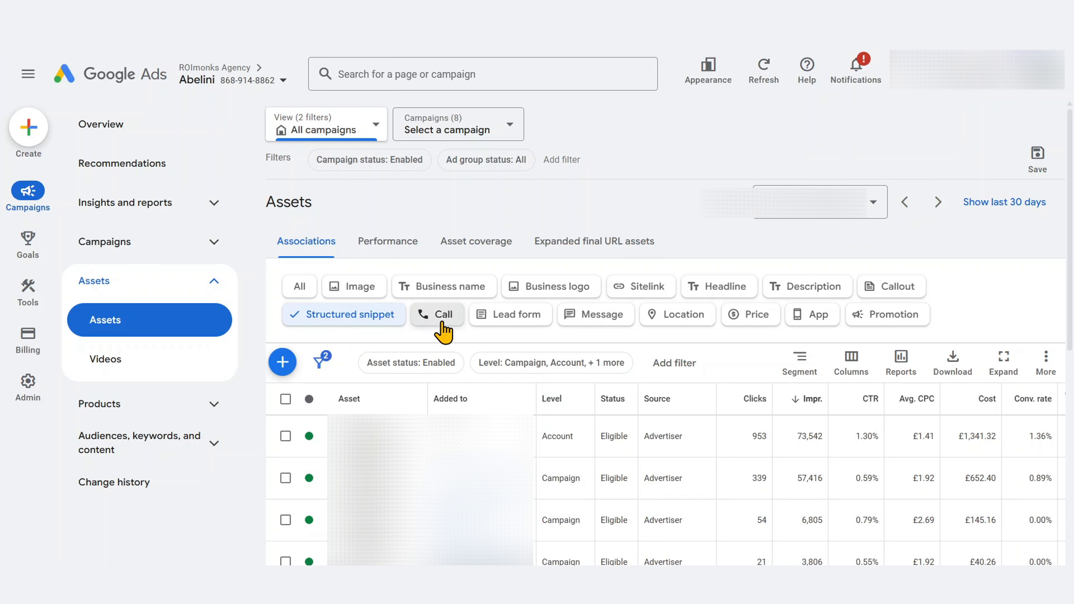
- Start a new account-level call asset and choose United States as the phone number's country
left_click(442, 324)
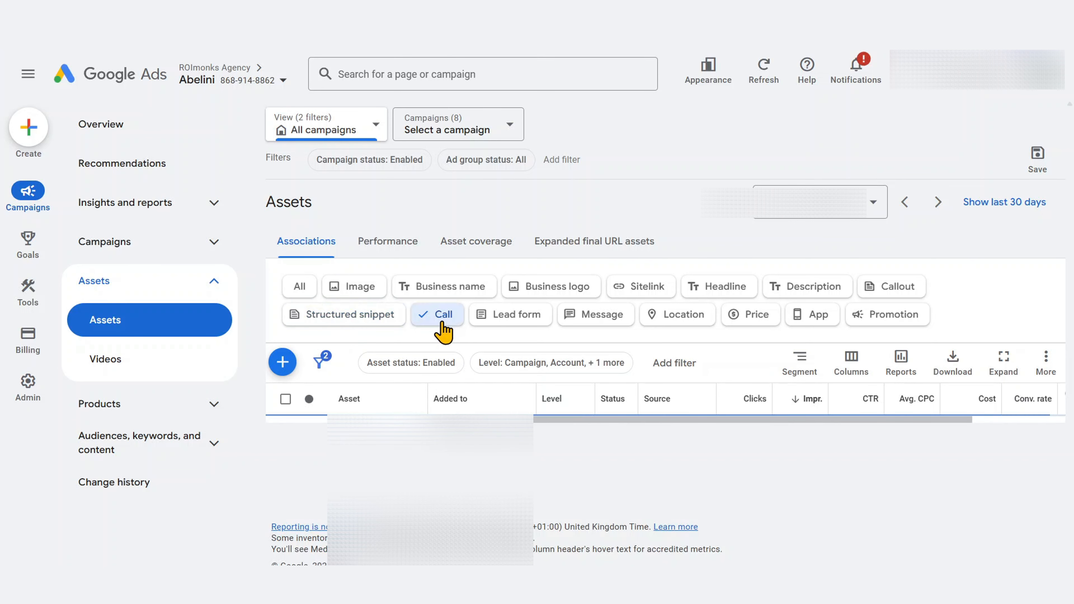
left_click(283, 364)
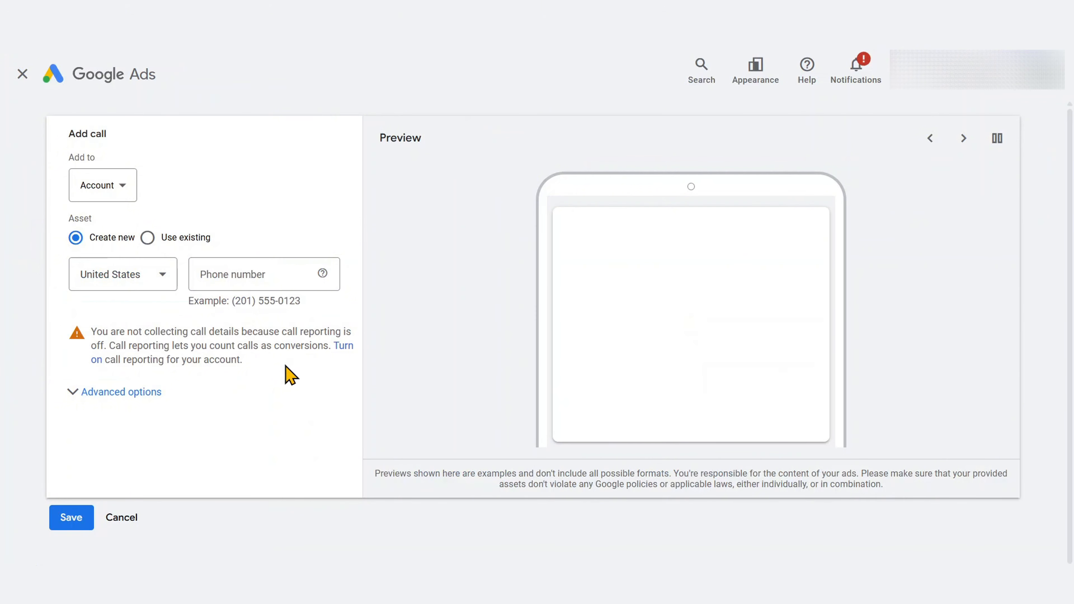
left_click(162, 277)
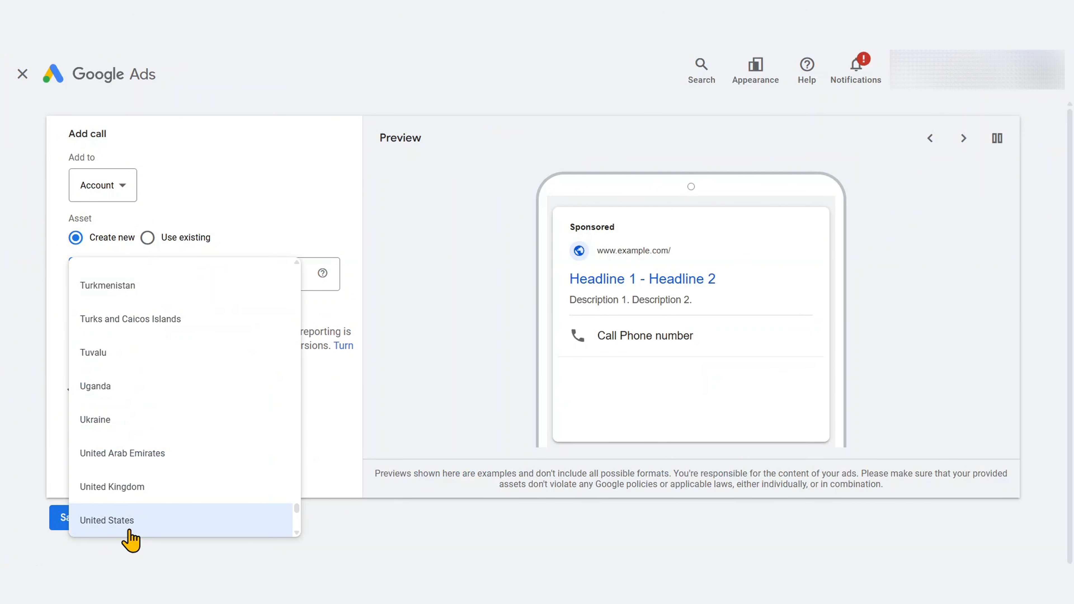
left_click(129, 532)
- Show the call asset's phone number entry and scheduling options, and open the account's call reporting setting with reporting on
left_click(242, 275)
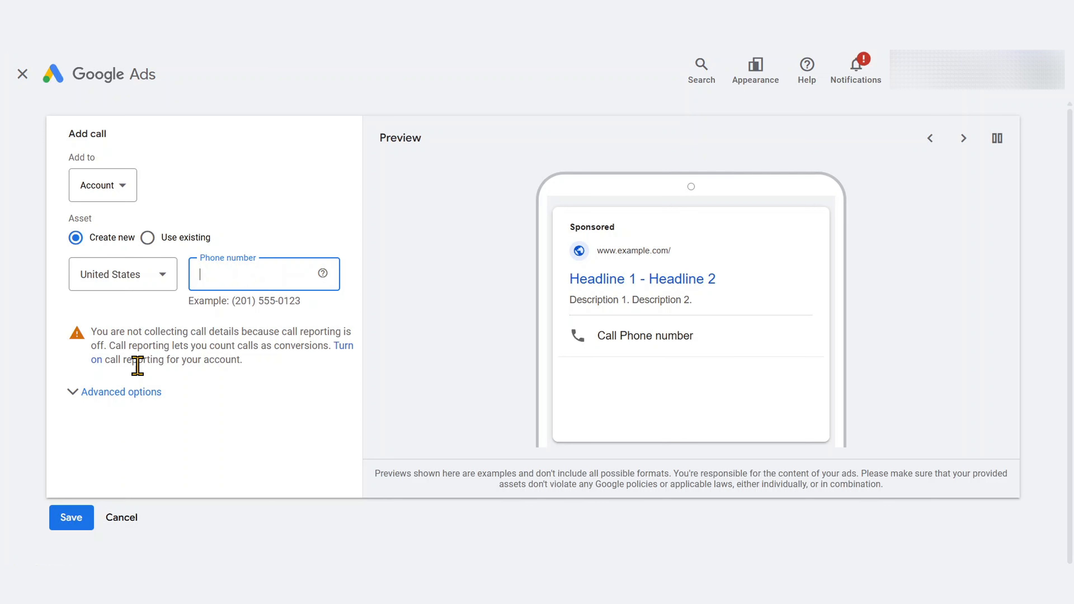
left_click(112, 395)
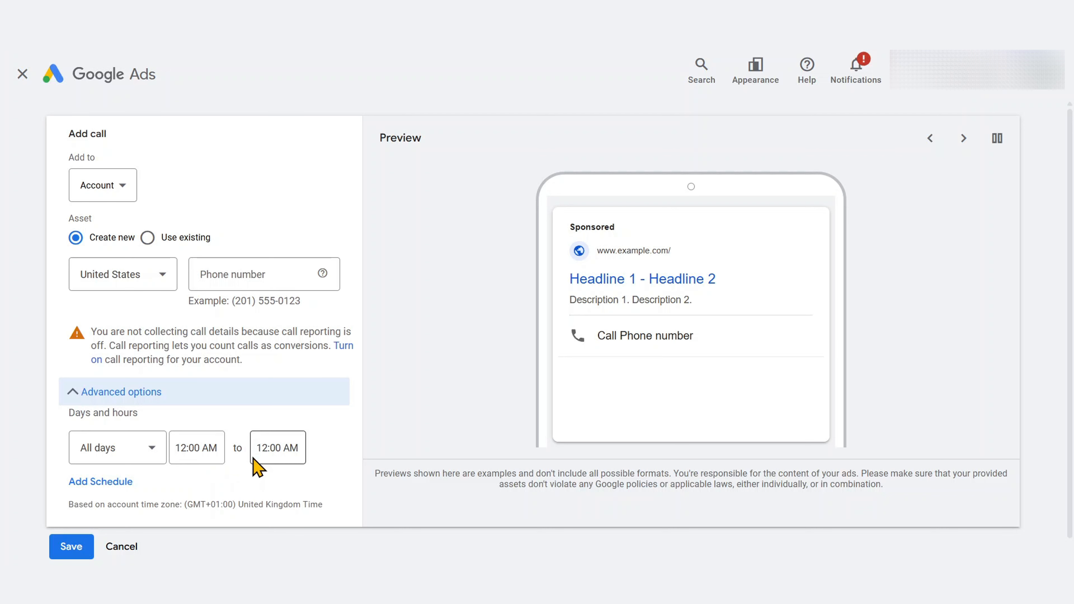
left_click(345, 351)
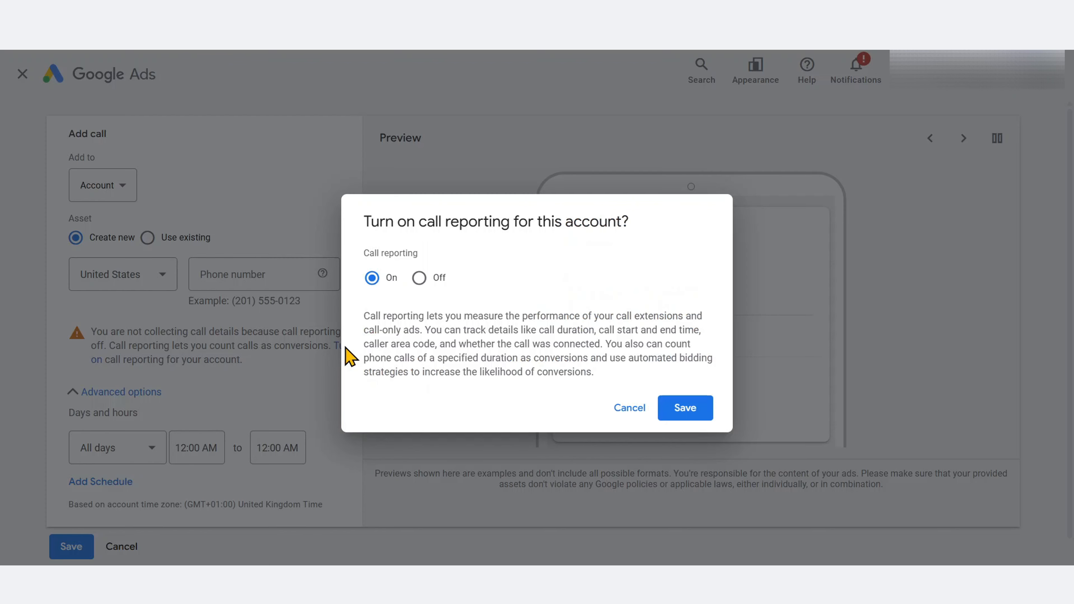
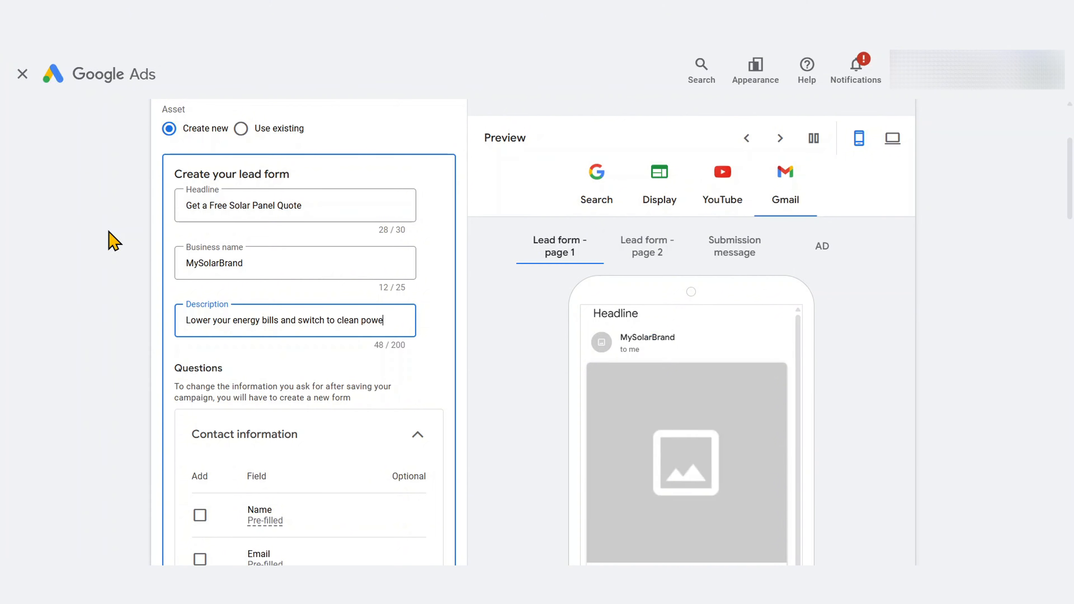
- Finish the lead form description with "Request your personalized solar panel installation quote today." and add the Name, Email, Phone number and City fields
type("today.")
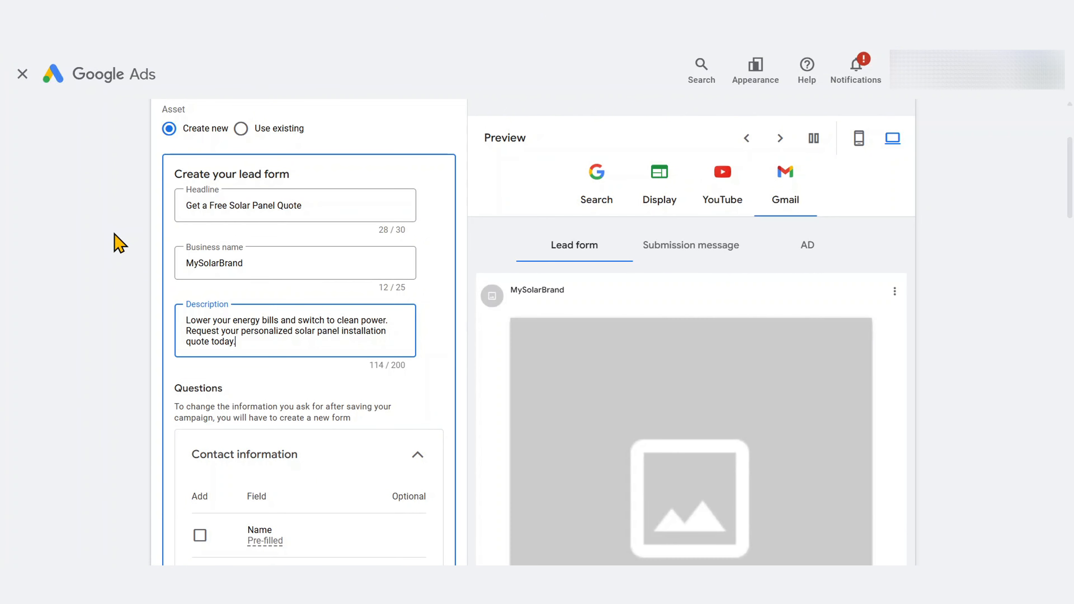
scroll(114, 242, "down", 6)
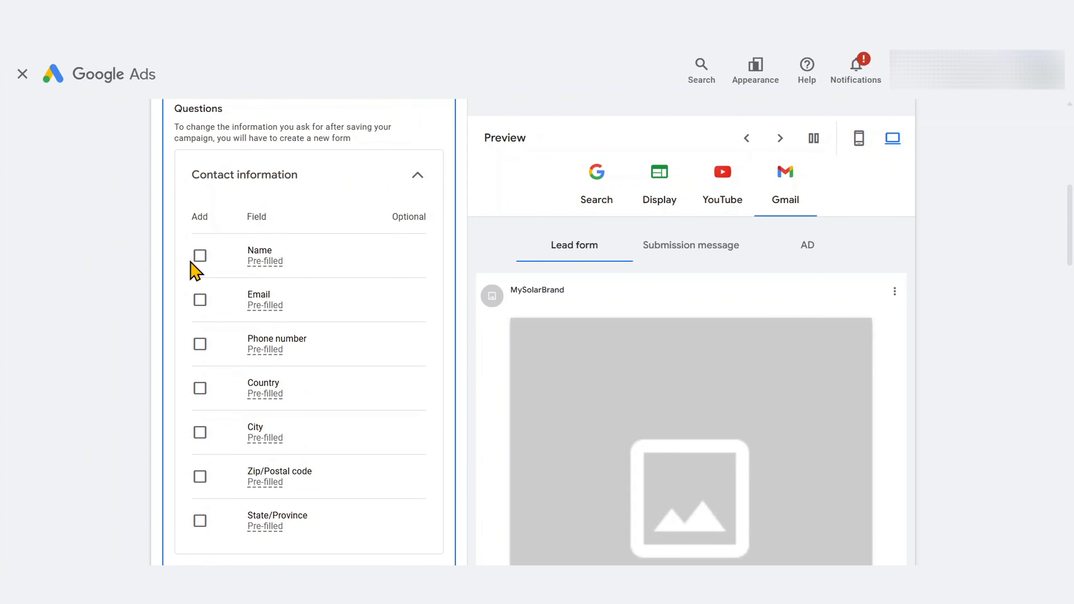
left_click(200, 257)
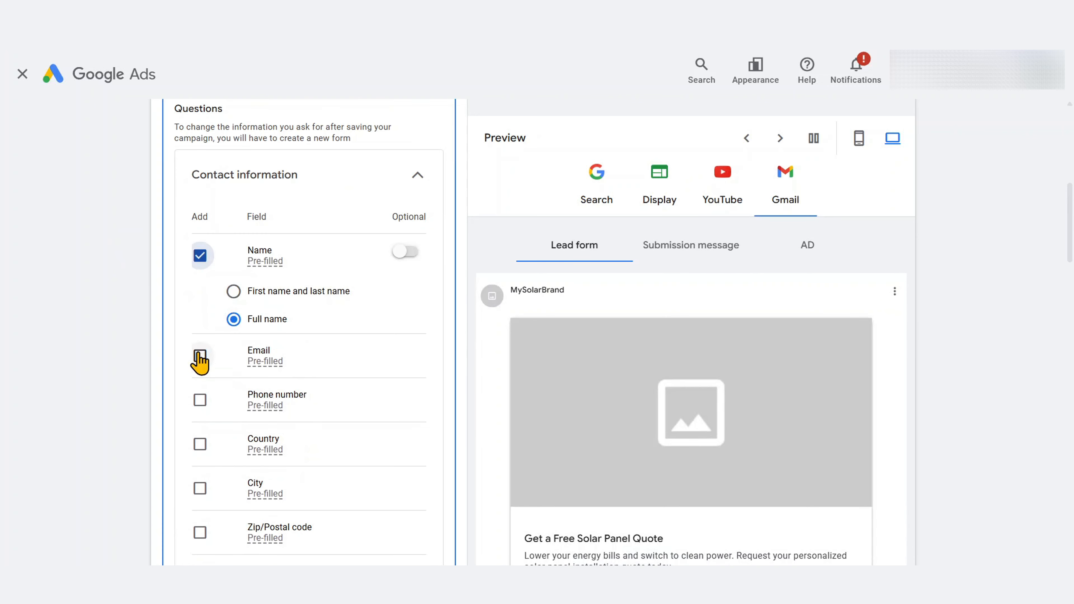
left_click(200, 356)
left_click(200, 402)
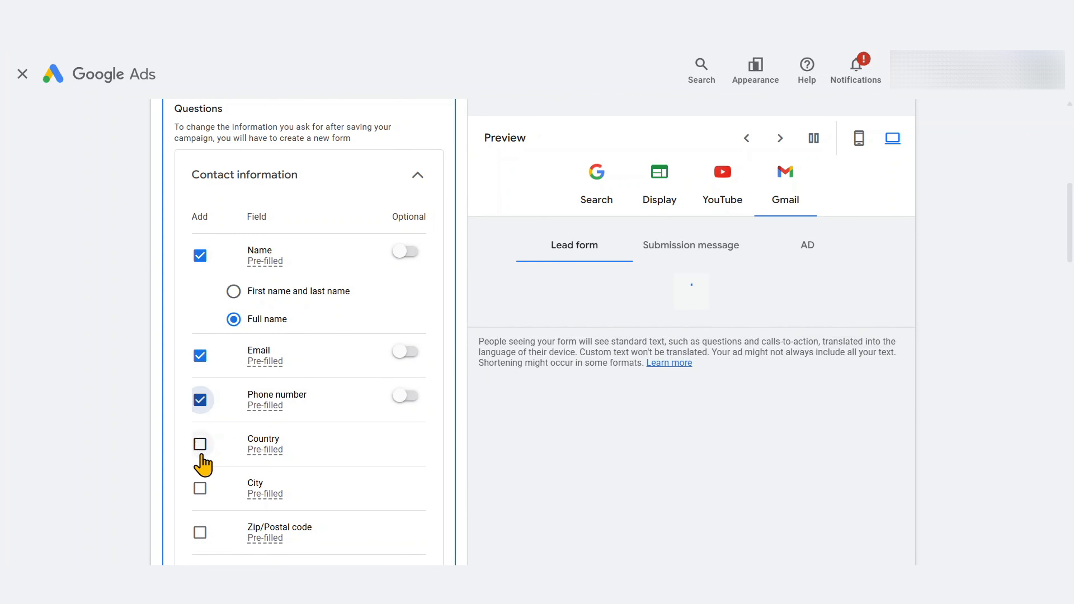
left_click(199, 490)
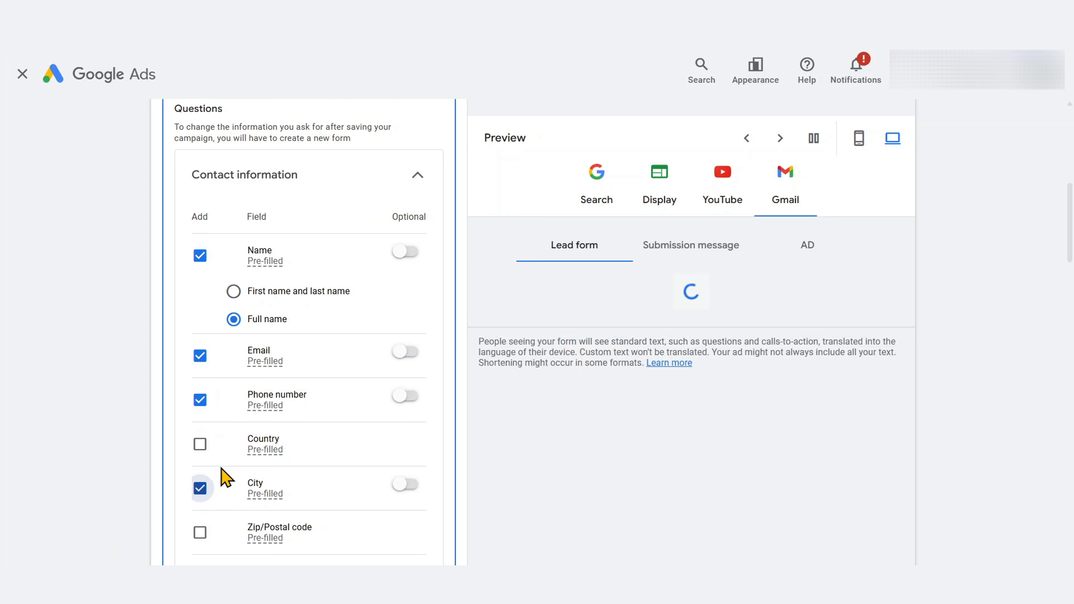
- Try marking the lead form's Name field and then its Email field as optional
left_click(408, 253)
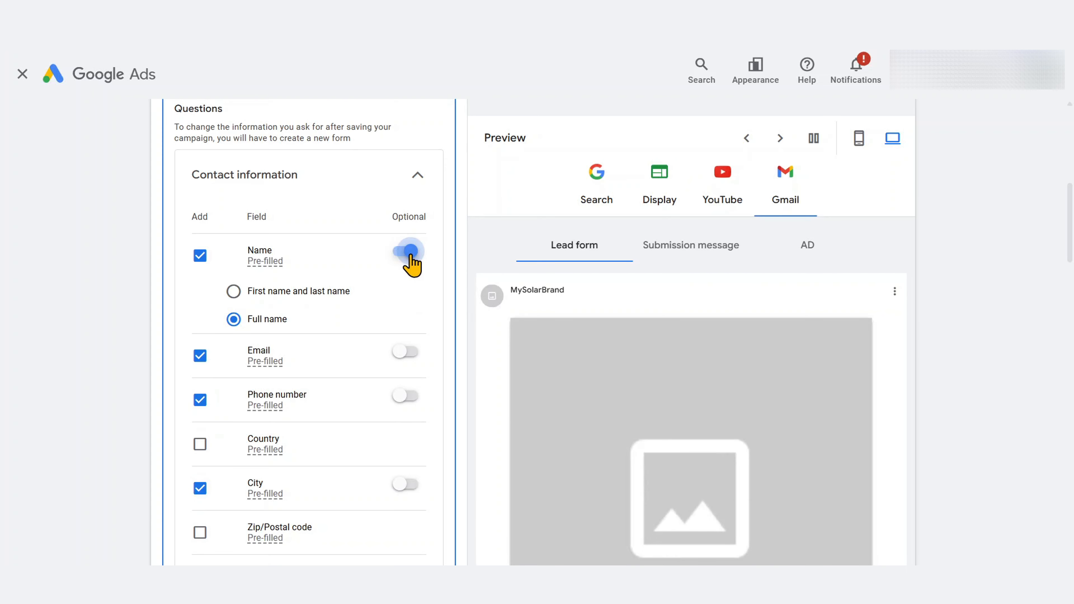
left_click(409, 253)
left_click(405, 352)
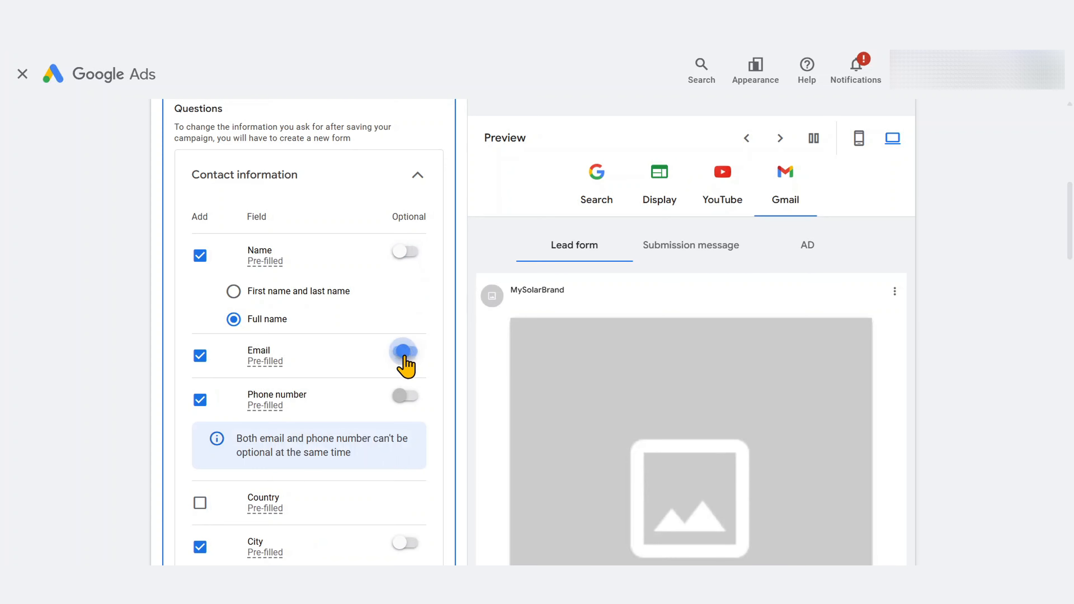
left_click_drag(238, 439, 380, 463)
left_click(404, 351)
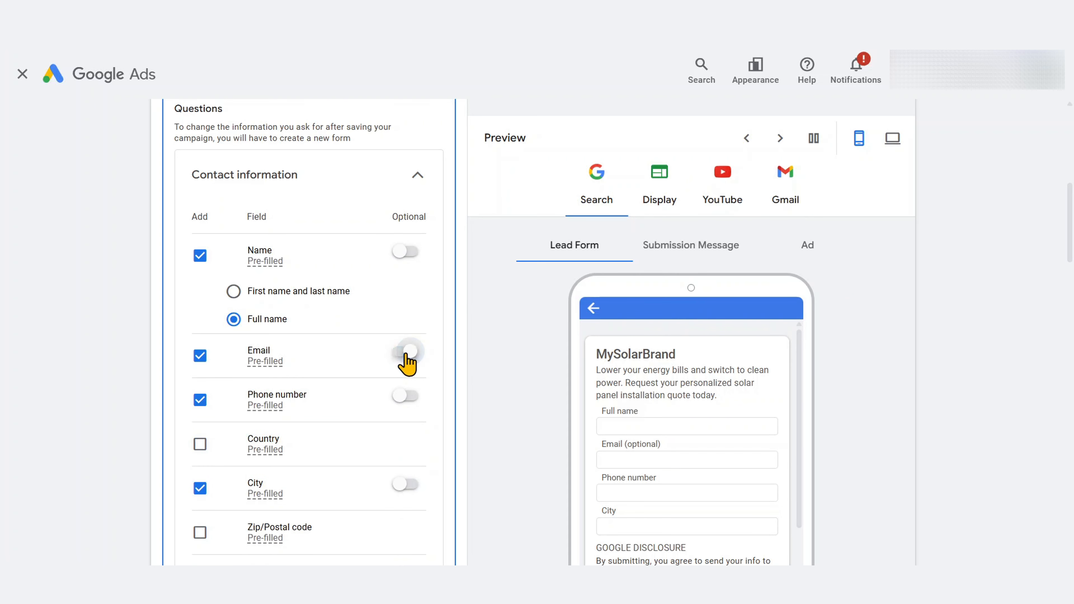
- Add the Company name and Work email fields from the work information to the lead form
scroll(449, 334, "down", 1)
scroll(447, 324, "down", 6)
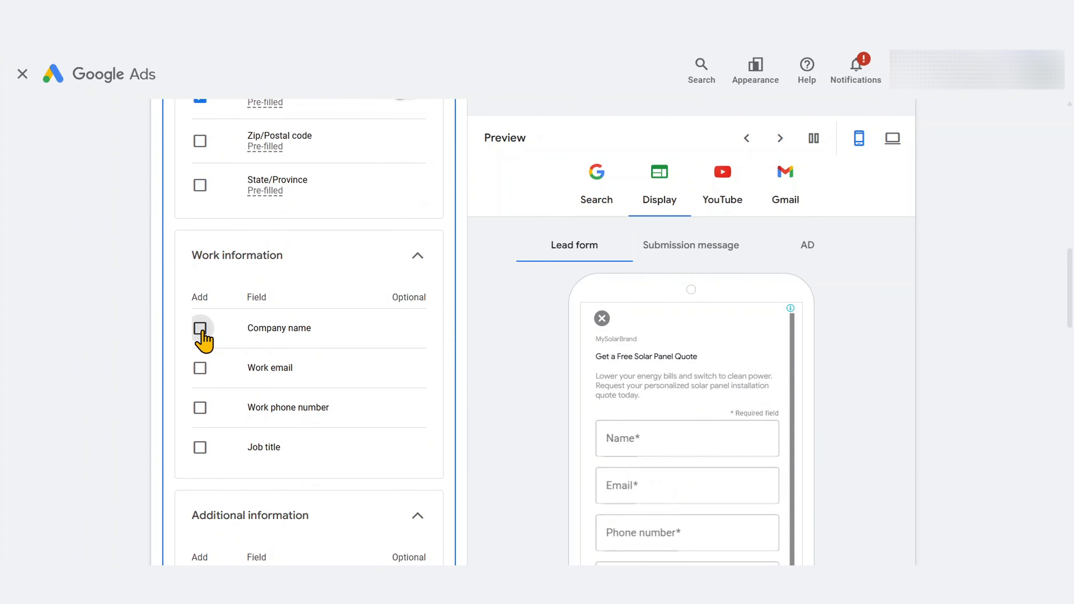
left_click(201, 331)
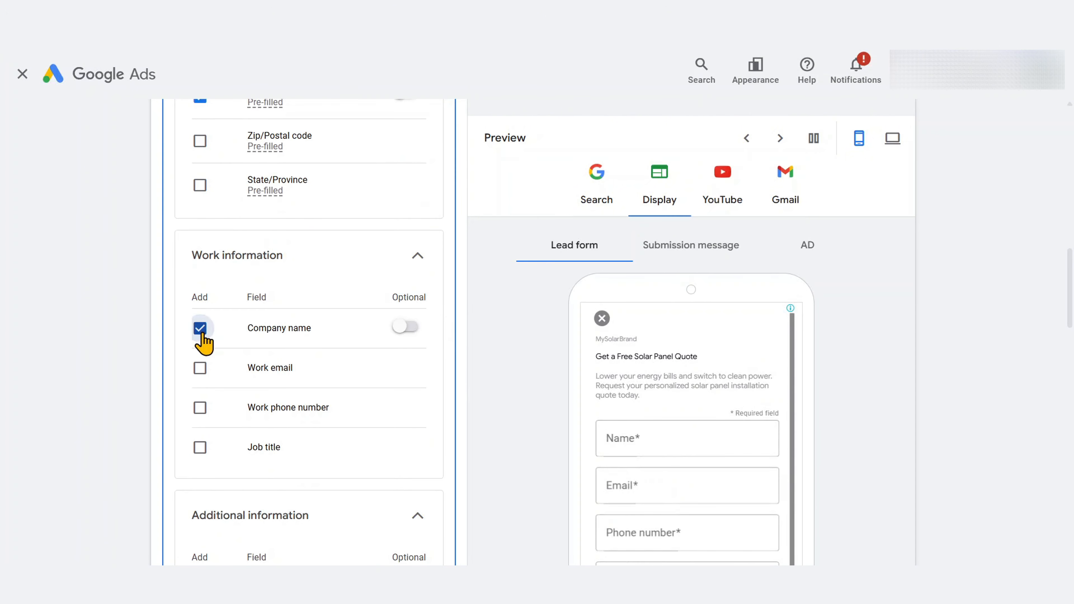
left_click(201, 369)
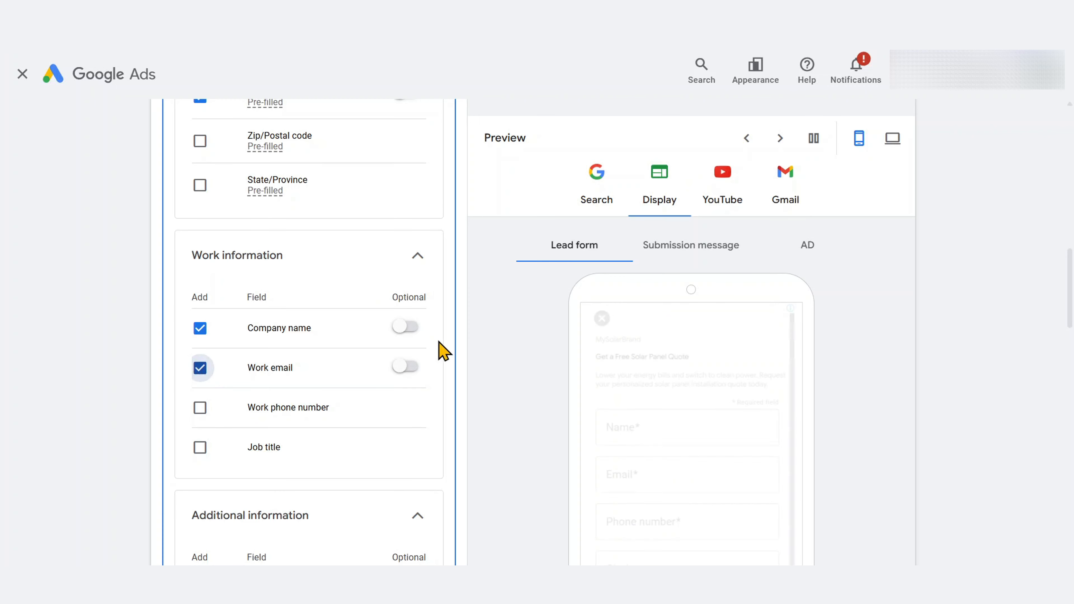
- Try adding the "Are you over _ years of age?" question and look through its age choices
scroll(450, 349, "down", 3)
scroll(451, 351, "down", 1)
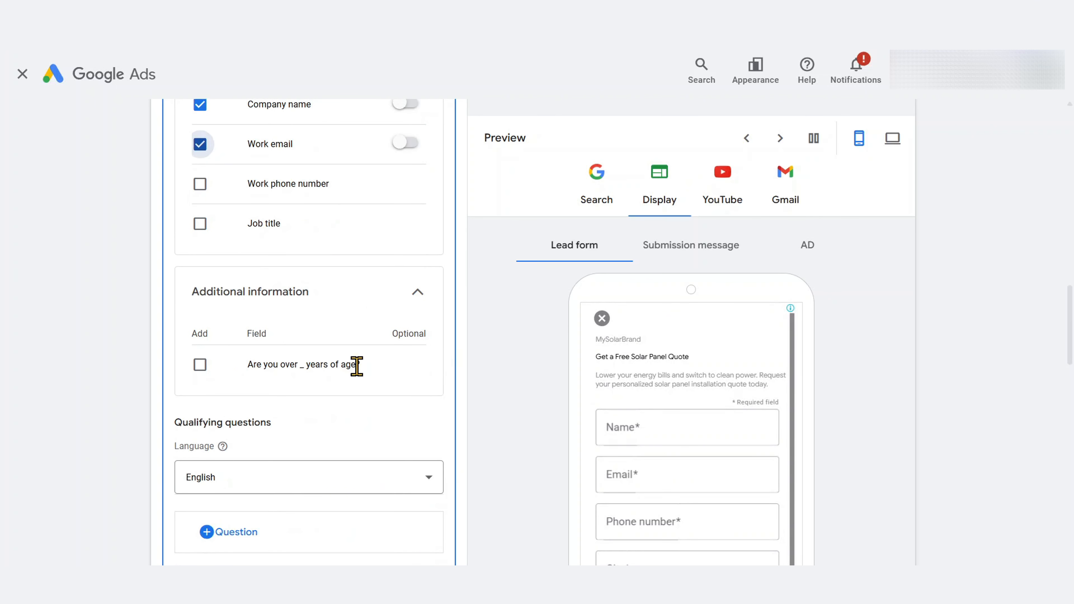
left_click(200, 364)
left_click(256, 401)
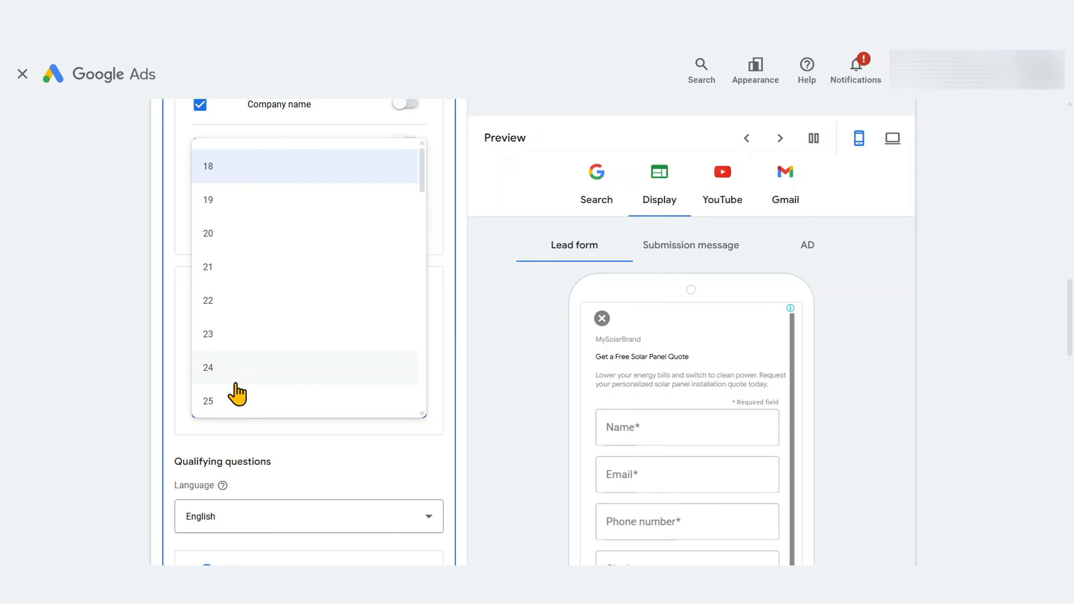
scroll(231, 396, "down", 3)
left_click(186, 387)
left_click(200, 365)
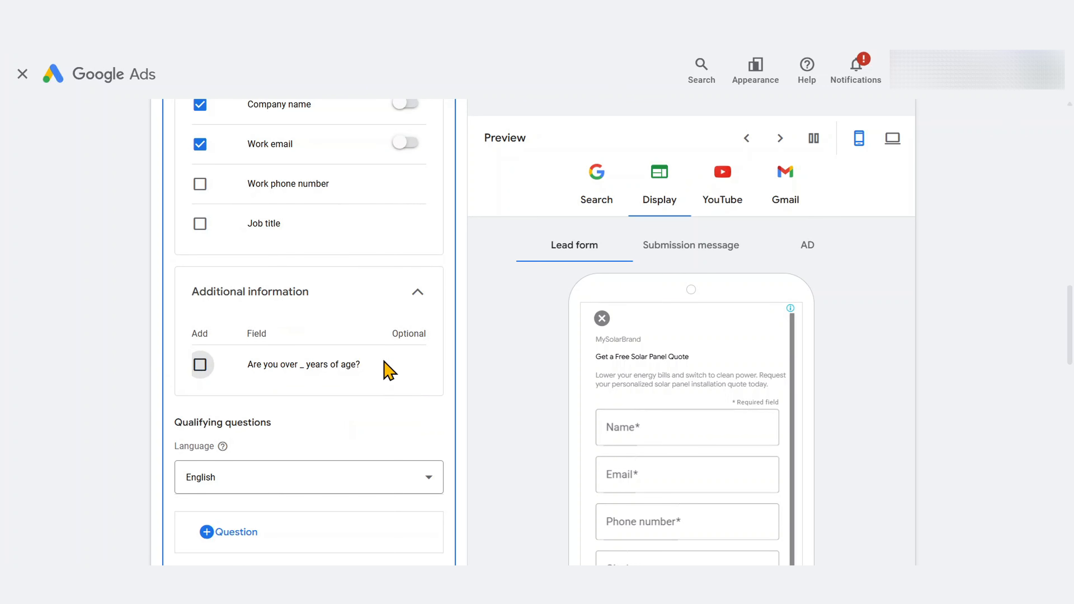
- Search the qualifying questions for "property type" and add "What is the property type?" to the lead form
scroll(456, 349, "down", 3)
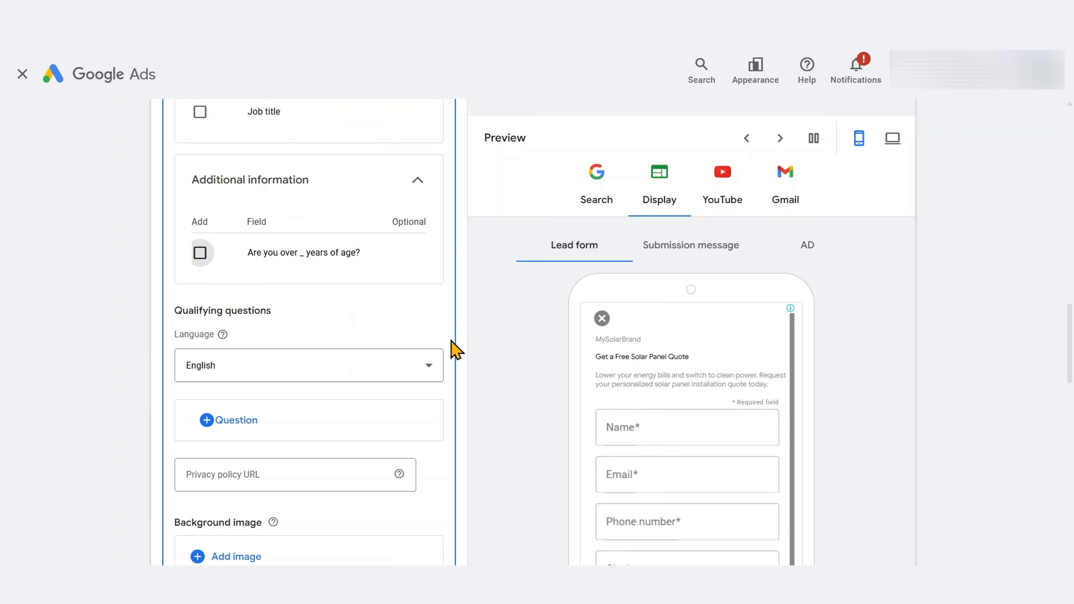
scroll(456, 350, "down", 4)
left_click(221, 253)
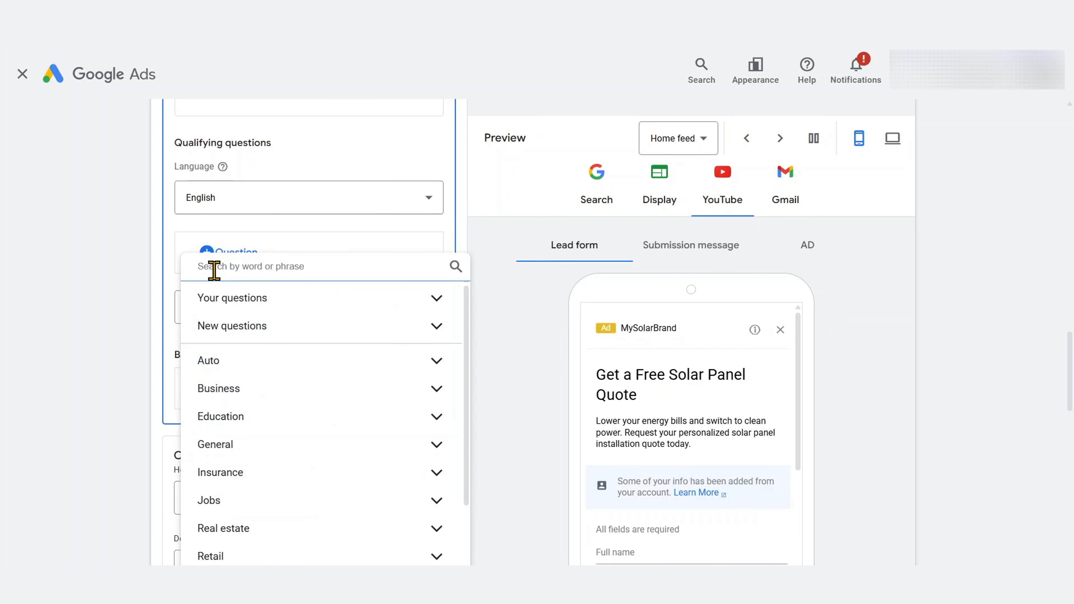
left_click(437, 361)
left_click(437, 361)
left_click(280, 263)
type("prope")
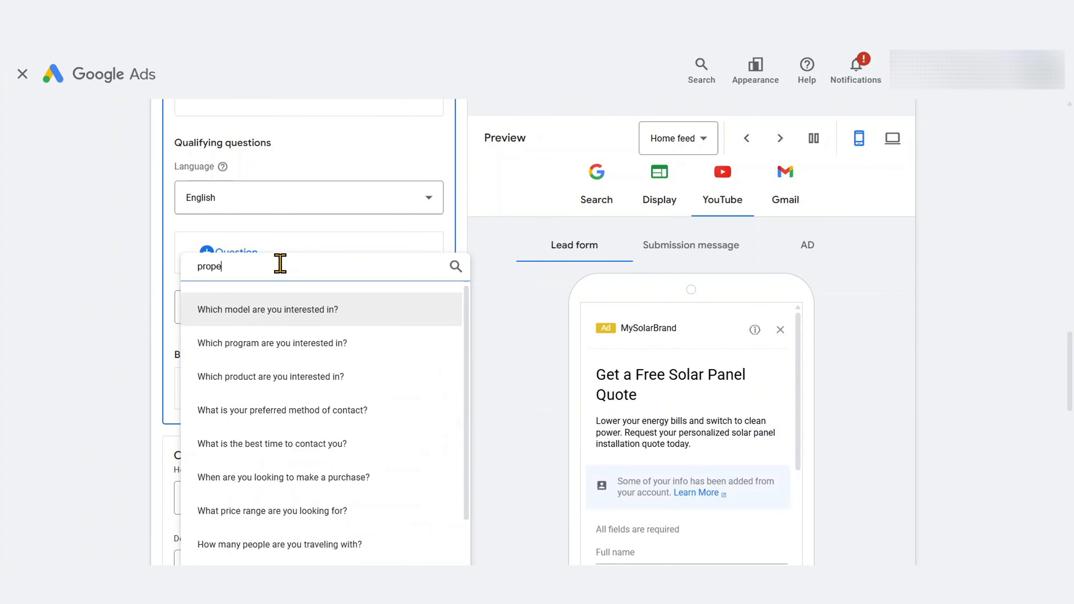
type("rty type")
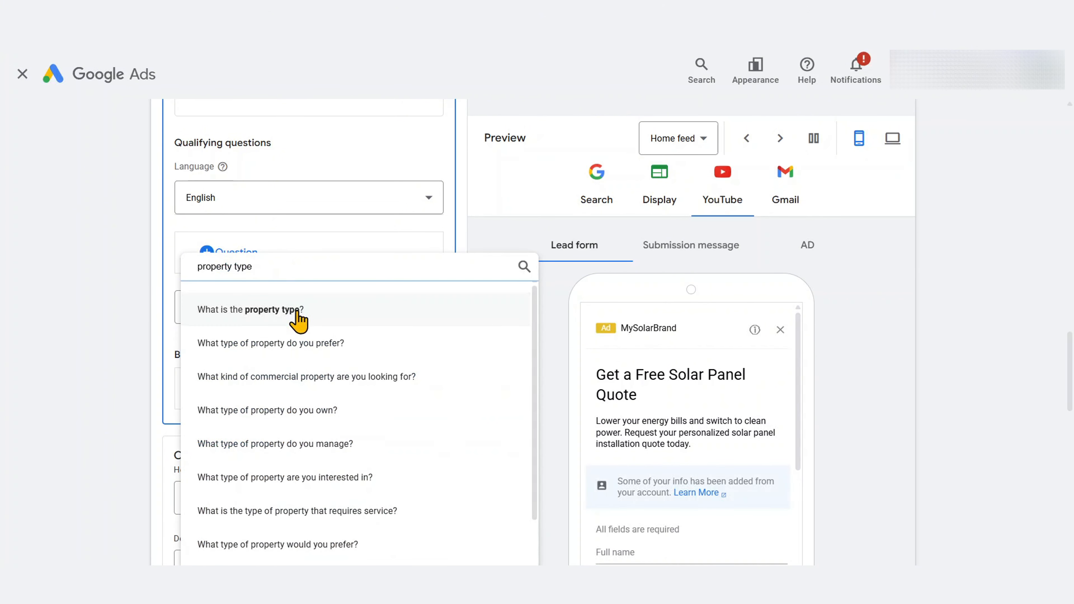
left_click(298, 315)
- Make the property type question multiple-choice with the answers House, Apartment and Business
left_click(271, 315)
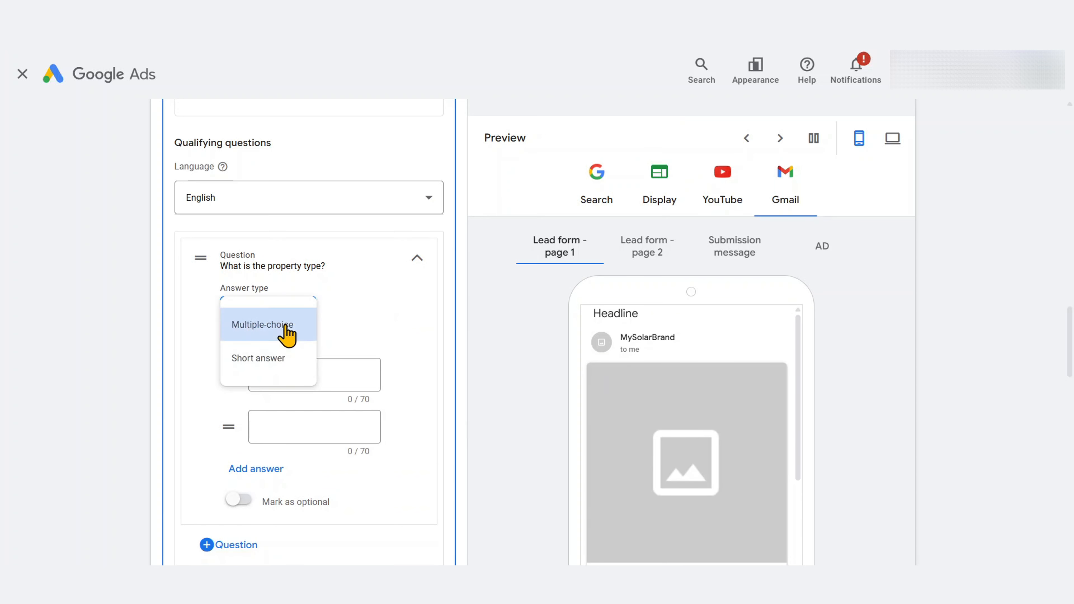
left_click(287, 335)
left_click(299, 375)
type("House")
left_click(299, 427)
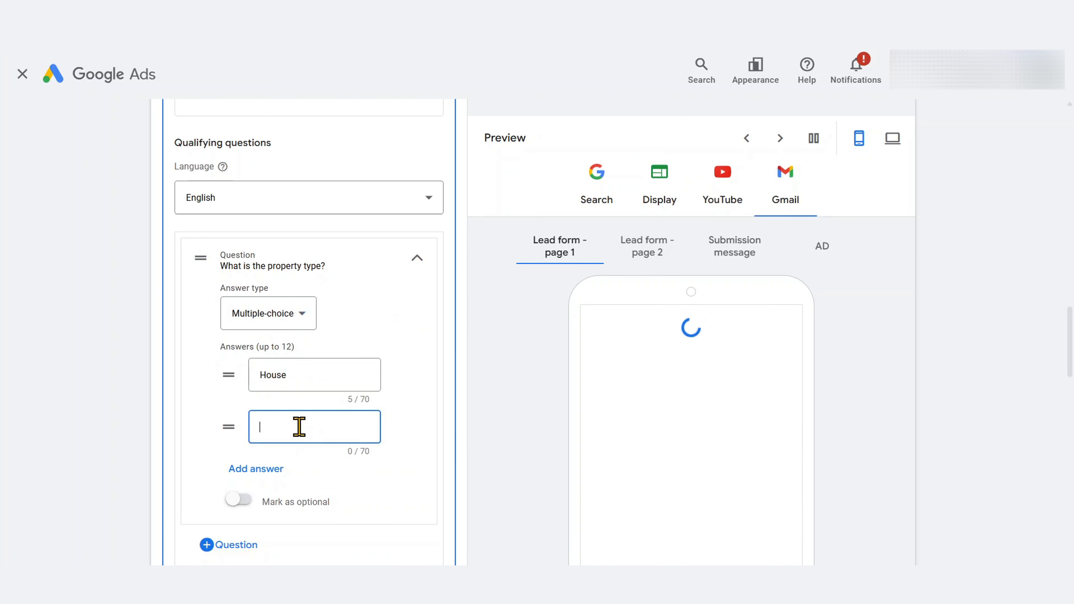
type("Apartment")
left_click(272, 470)
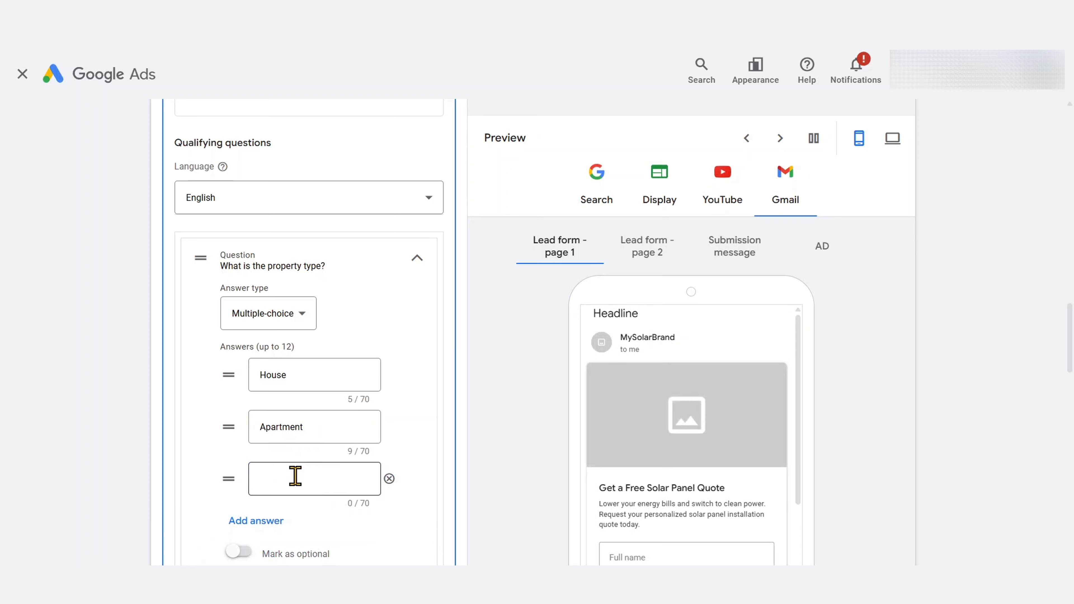
left_click(295, 476)
scroll(440, 402, "down", 3)
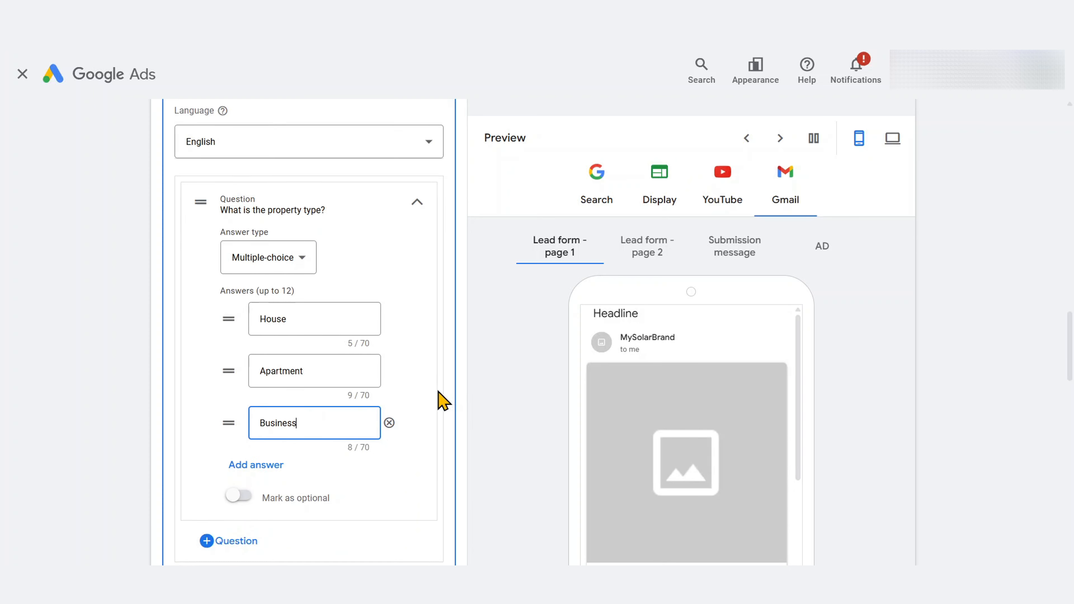
scroll(442, 399, "down", 5)
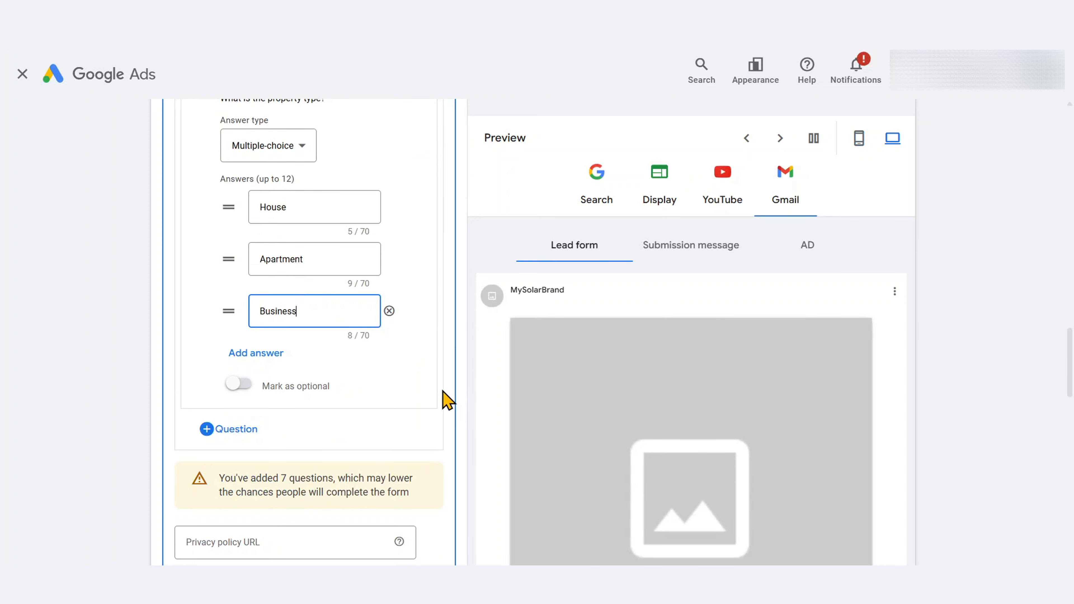
scroll(444, 384, "down", 3)
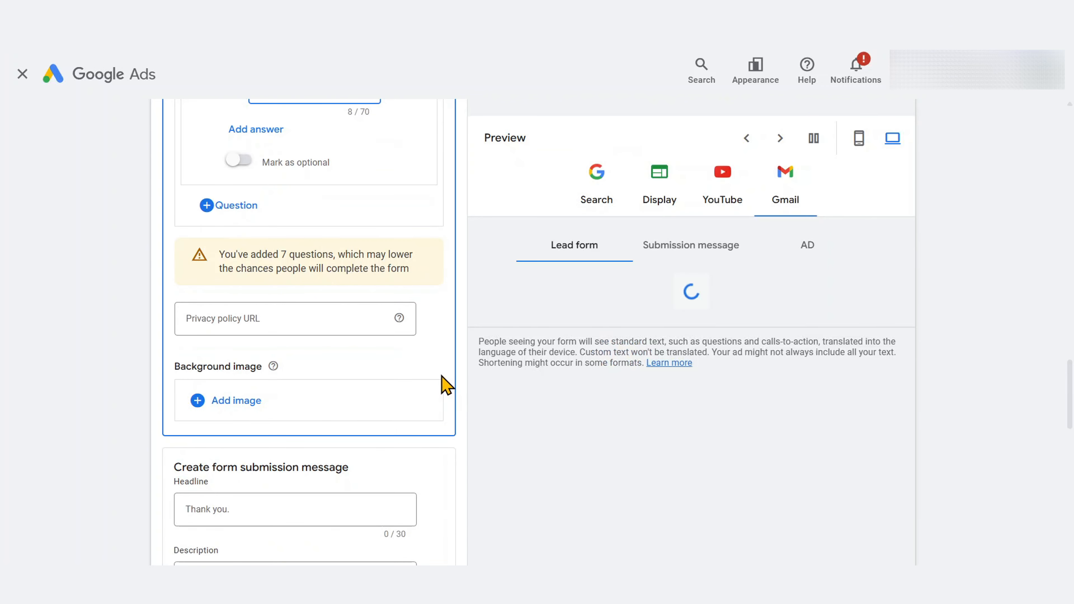
left_click(319, 317)
left_click(250, 317)
type("https://")
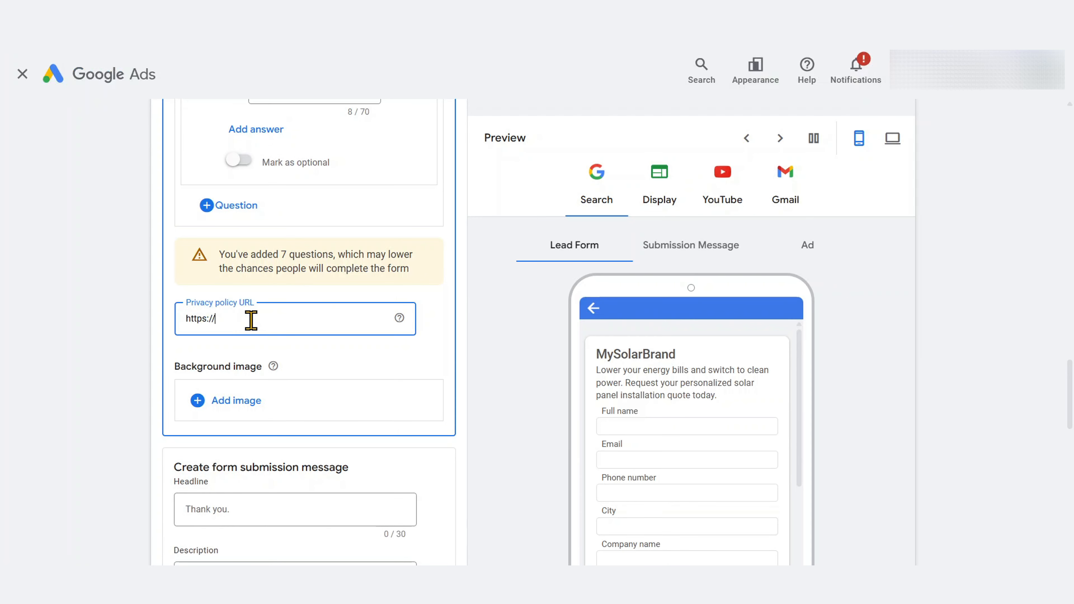
type("mysolarbrand")
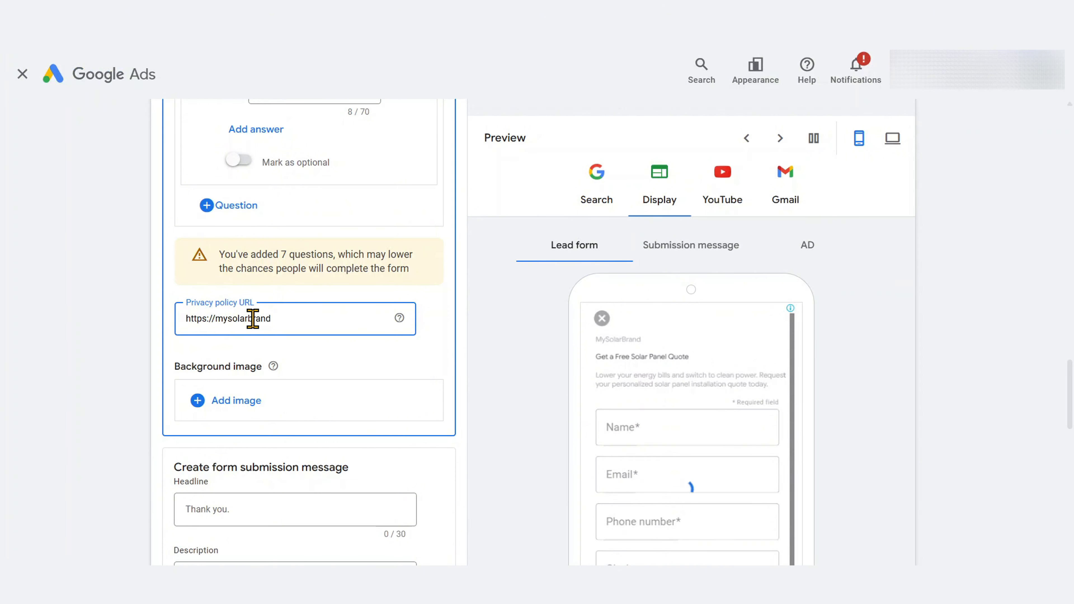
type(".com/privacy")
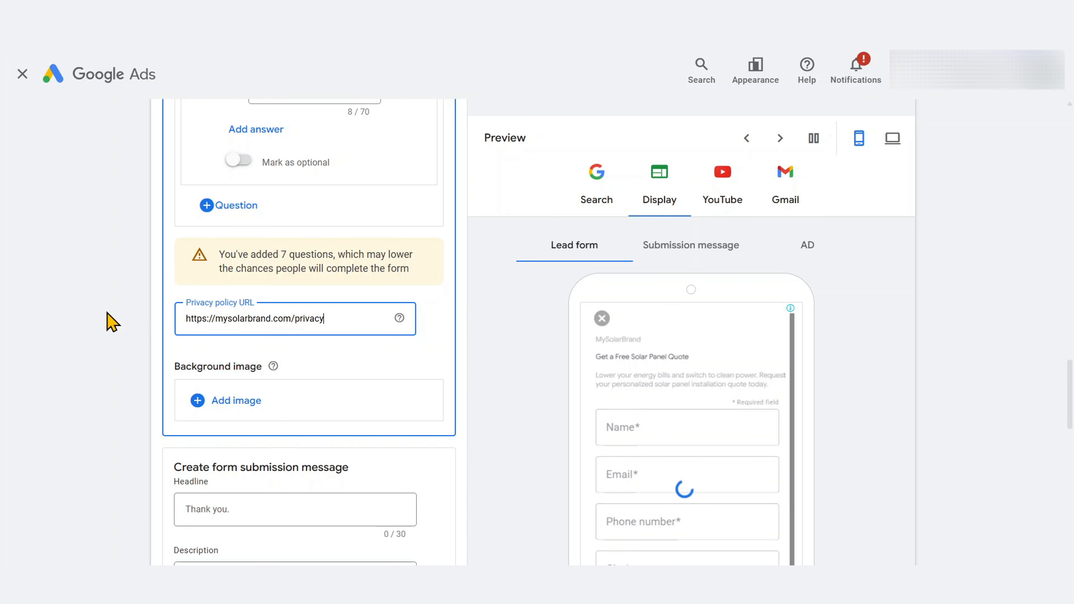
left_click(109, 320)
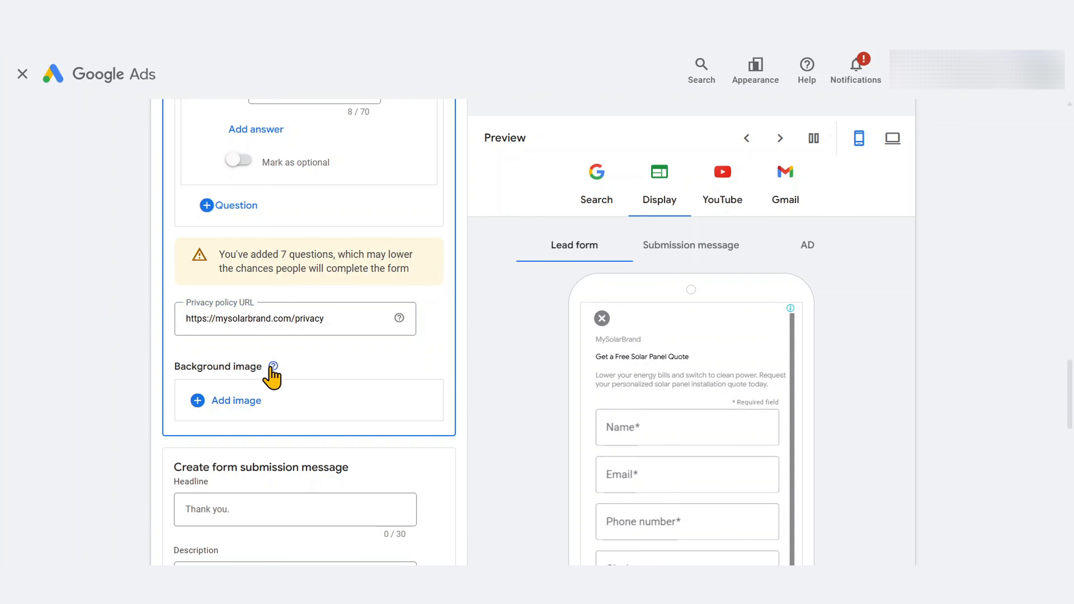
- Set the form submission message's headline to "Thank you for your request."
mouse_move(273, 367)
scroll(451, 355, "down", 5)
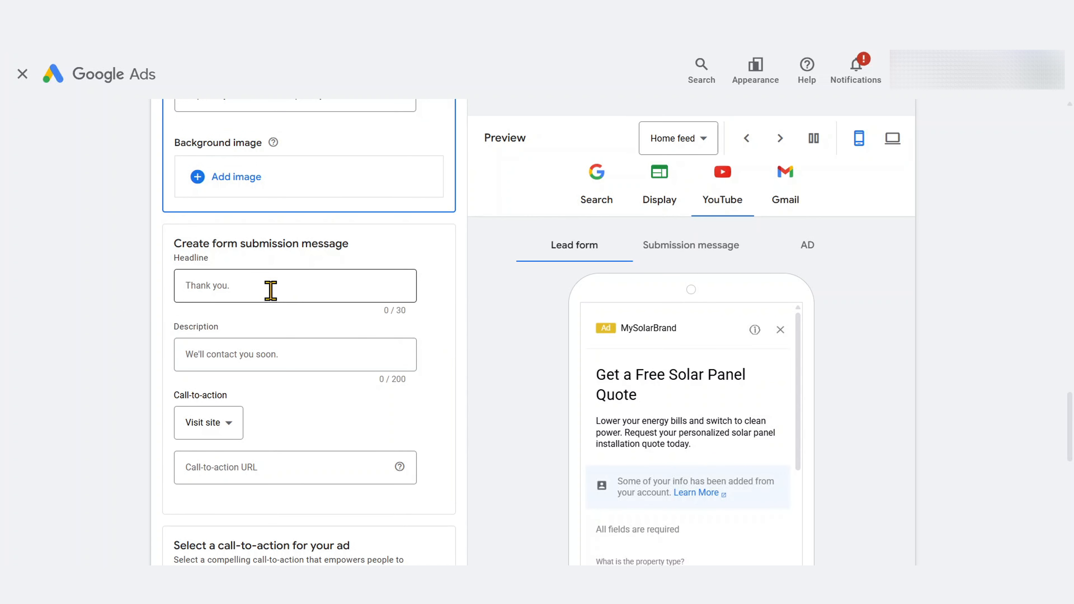
left_click(254, 283)
type("Thank you for")
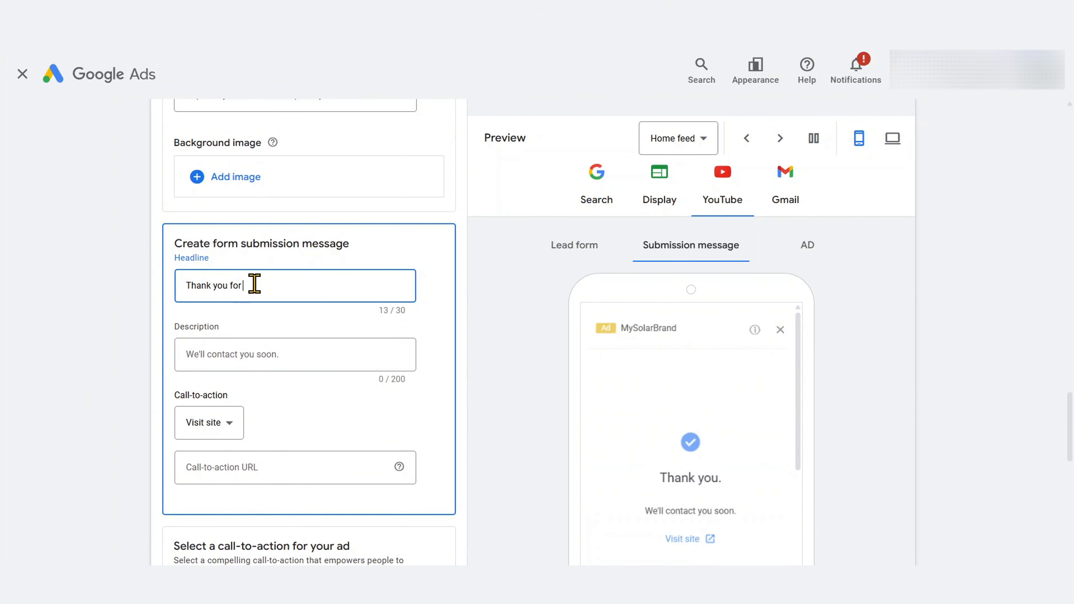
type(" your request.")
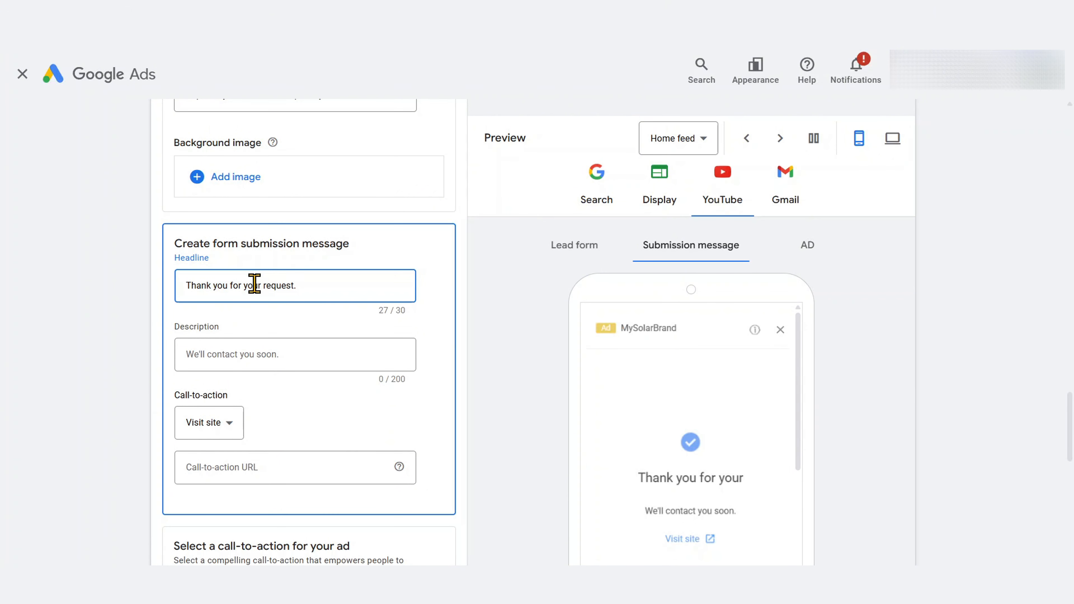
- Set the submission message's description to "Our solar experts will contact you within 24 hours with your personalized quote and next steps."
key("Tab")
type("Our solar experts will contact you")
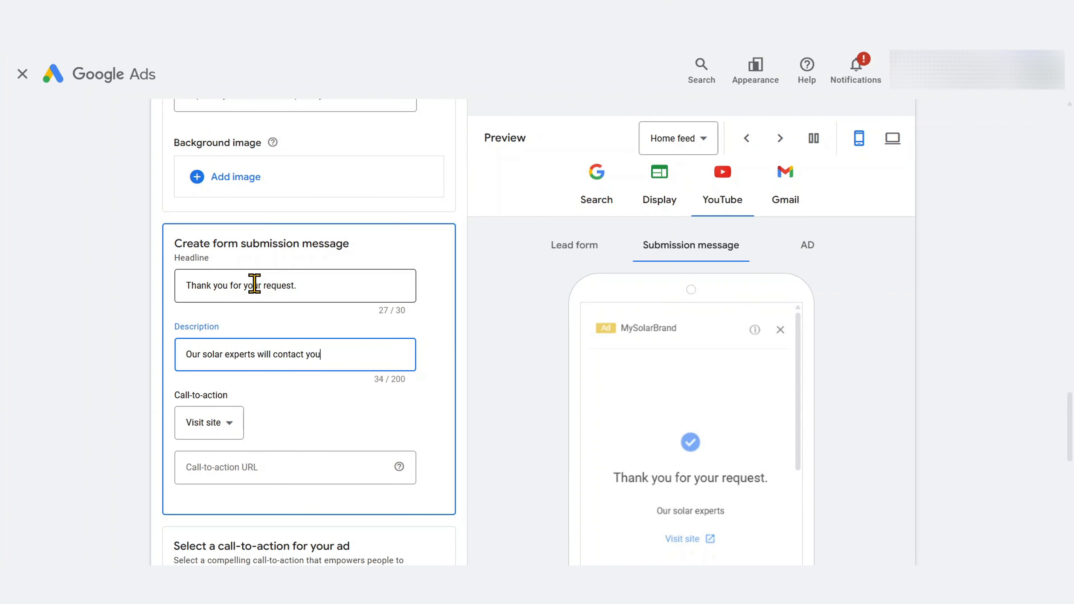
type(" within 24 hours with your personalized quote and next steps.")
scroll(220, 295, "down", 1)
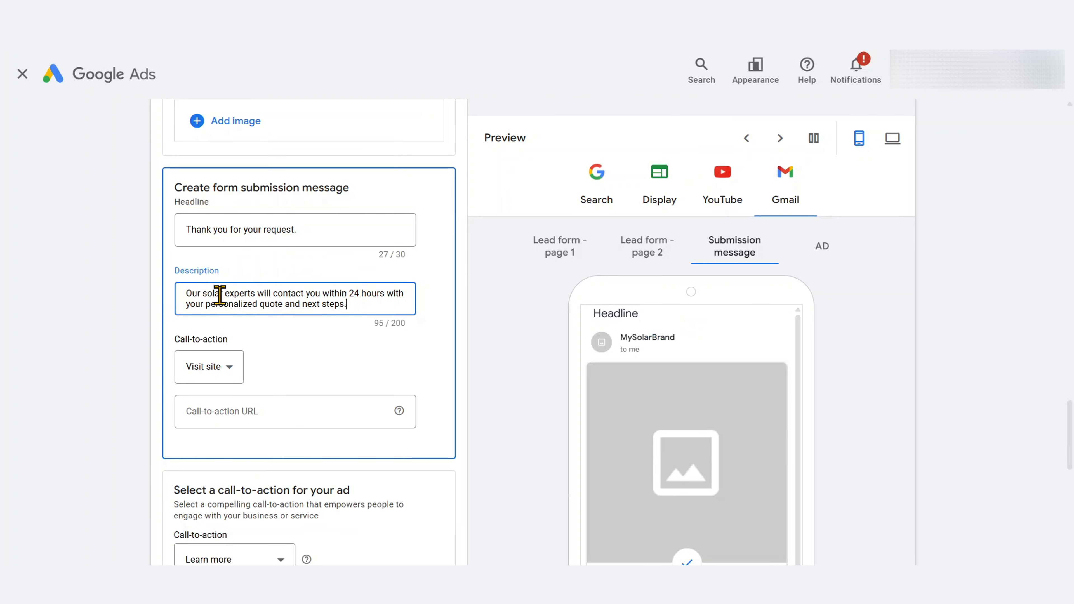
scroll(220, 294, "down", 1)
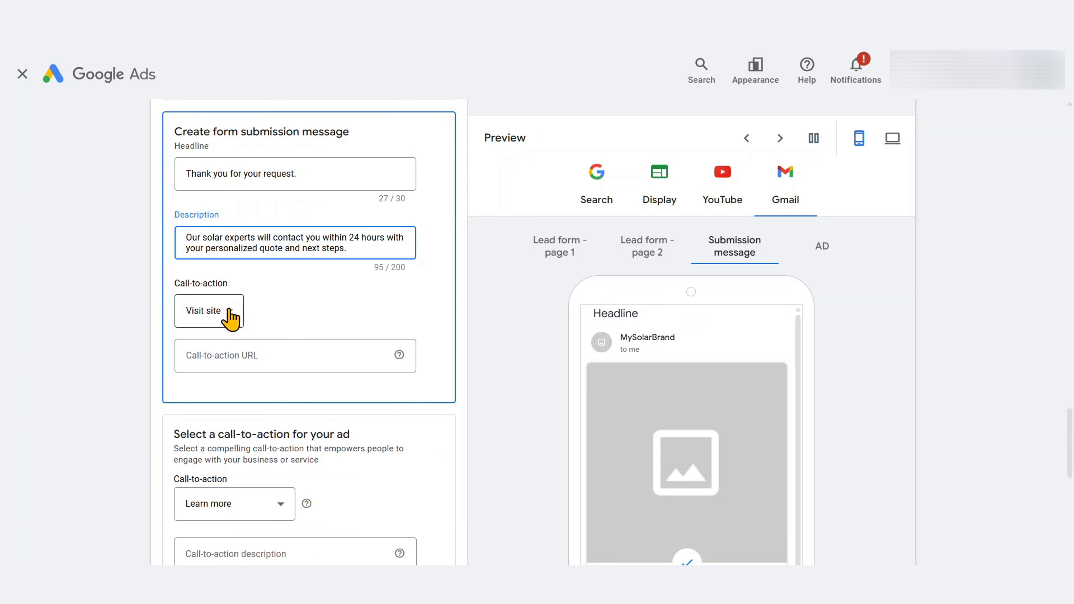
left_click(231, 317)
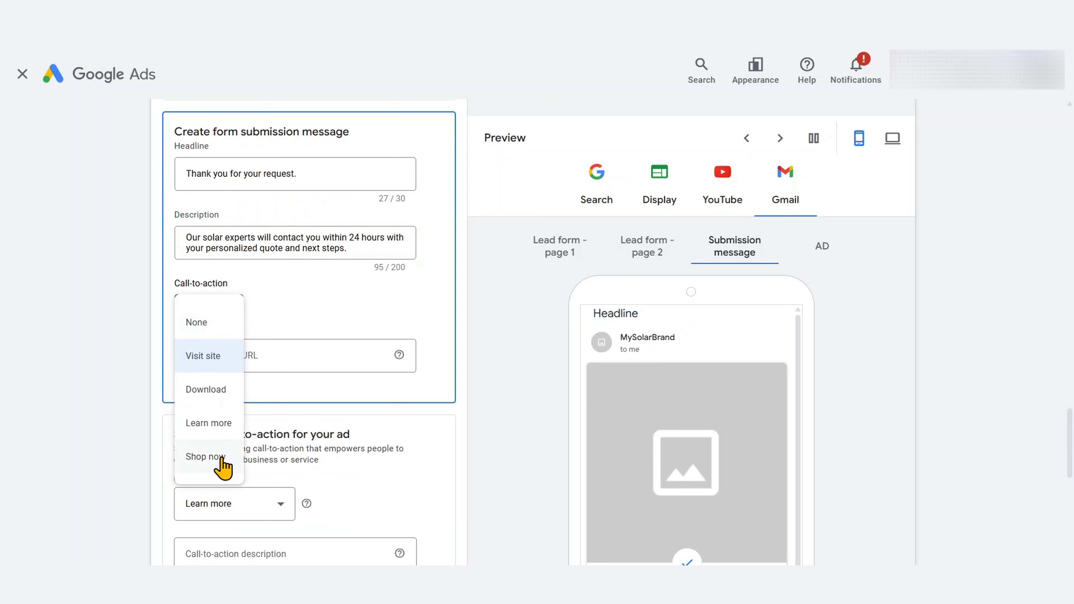
left_click(289, 357)
type("https://mysolarbrand.com")
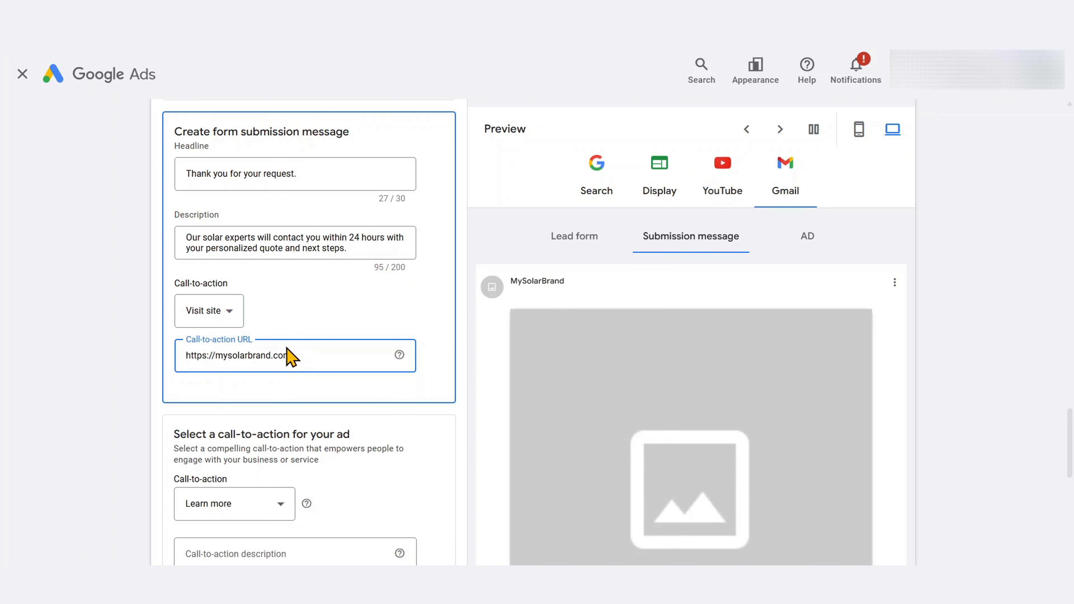
left_click(457, 341)
- Set the ad's call-to-action to Get quote with the description "Request your quote today."
scroll(451, 340, "down", 1)
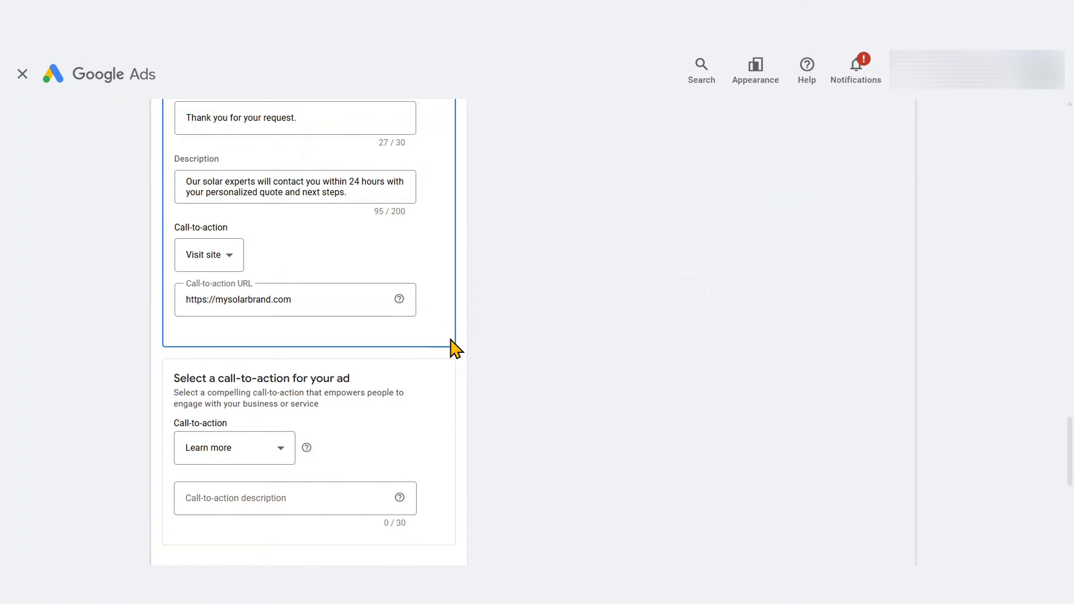
scroll(453, 348, "down", 2)
left_click(275, 345)
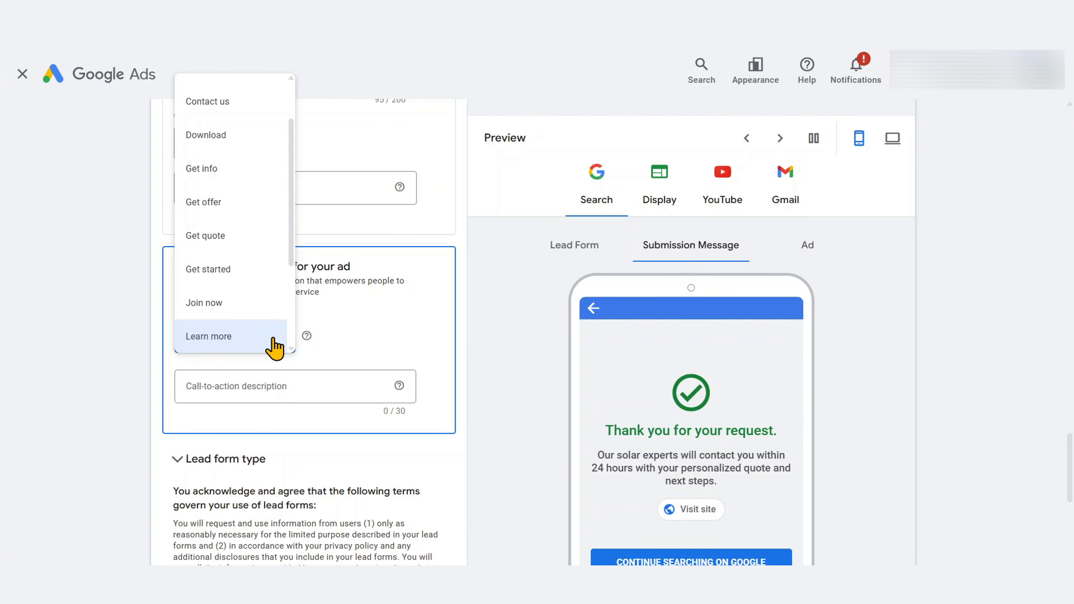
left_click(209, 242)
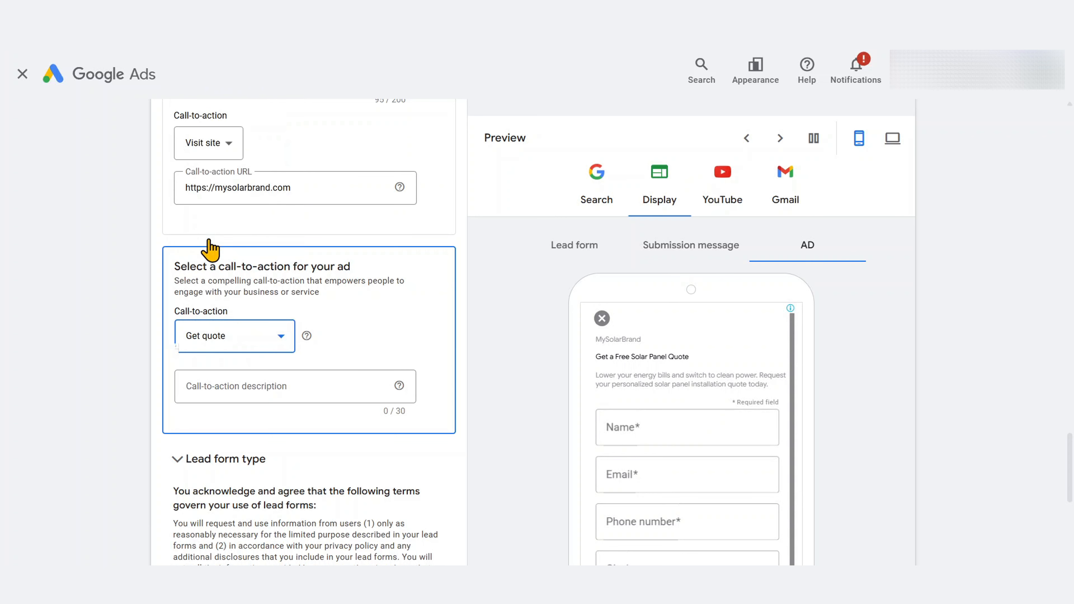
left_click(259, 384)
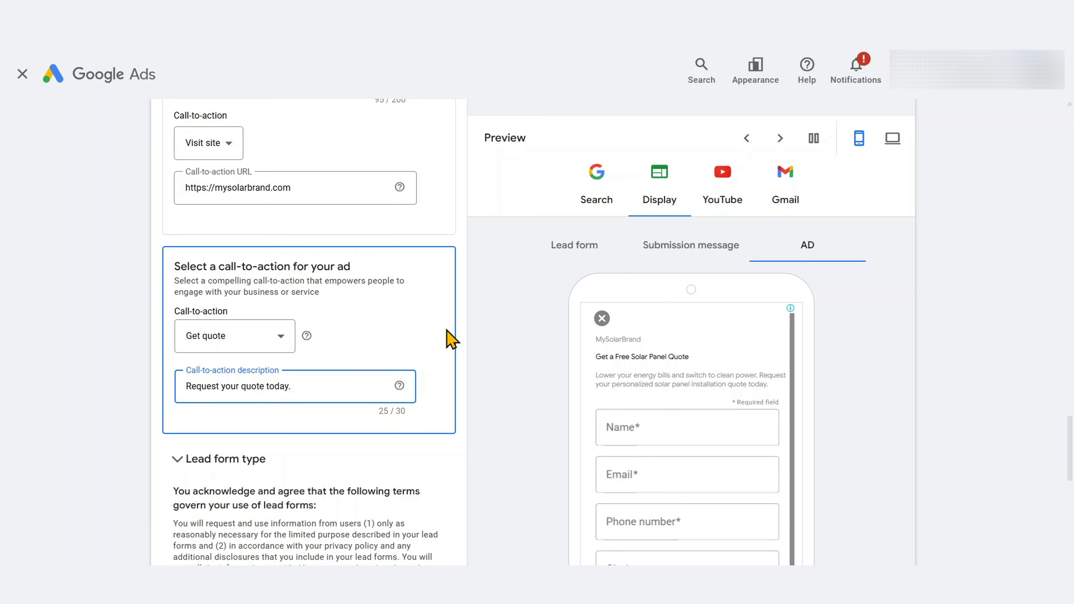
- Examine how the ad with the lead form is previewed on Search, YouTube and Gmail
left_click(598, 198)
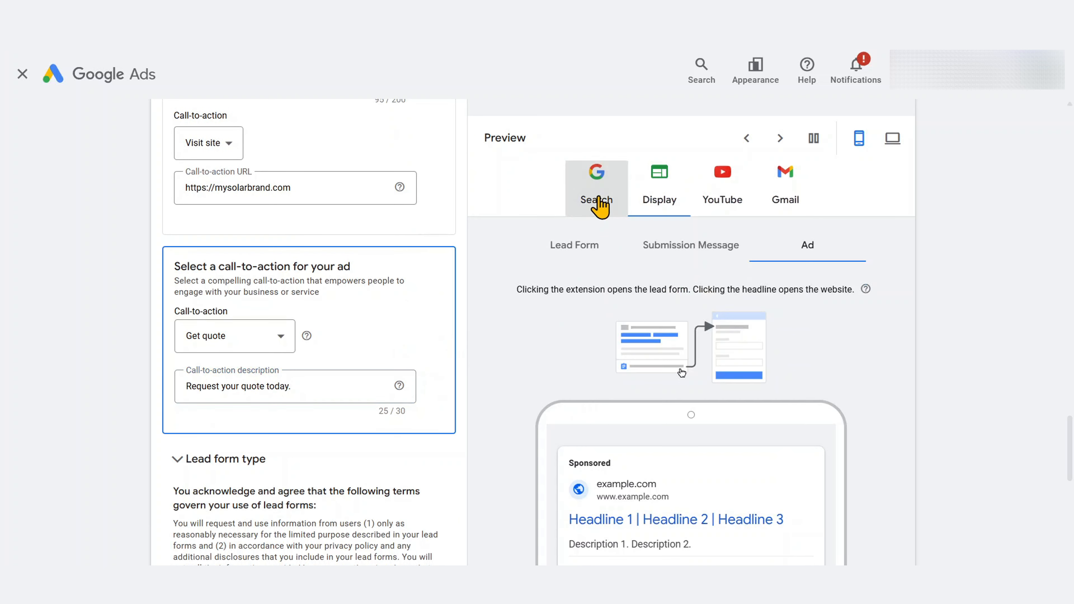
scroll(720, 355, "down", 5)
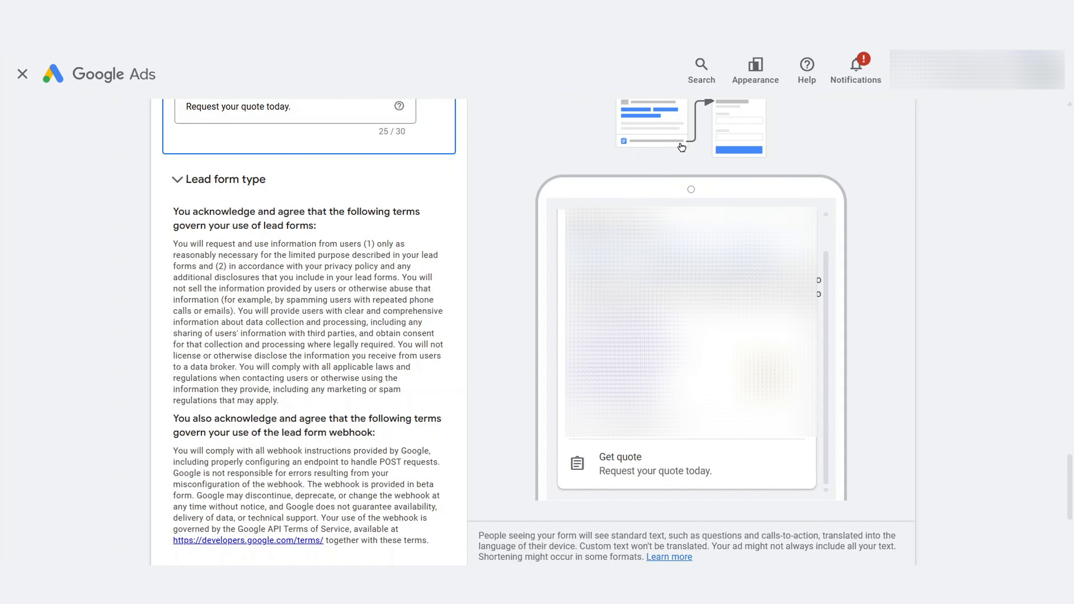
scroll(789, 343, "up", 3)
scroll(840, 343, "up", 2)
left_click(722, 163)
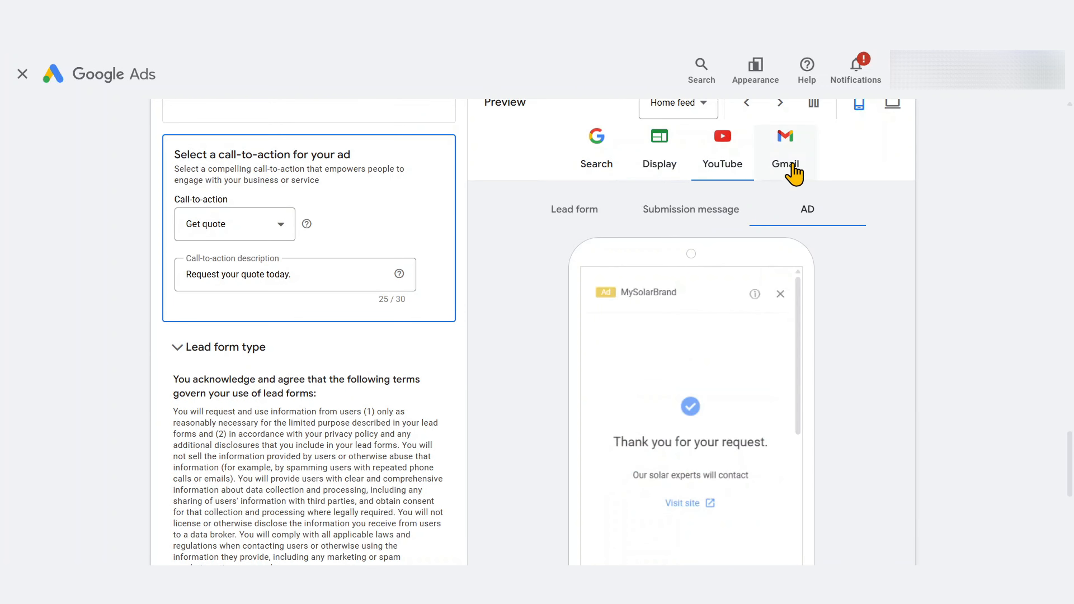
left_click(794, 172)
- Review the Search preview of the lead form, its submission message and the ad
left_click(596, 165)
left_click(598, 180)
scroll(736, 406, "down", 3)
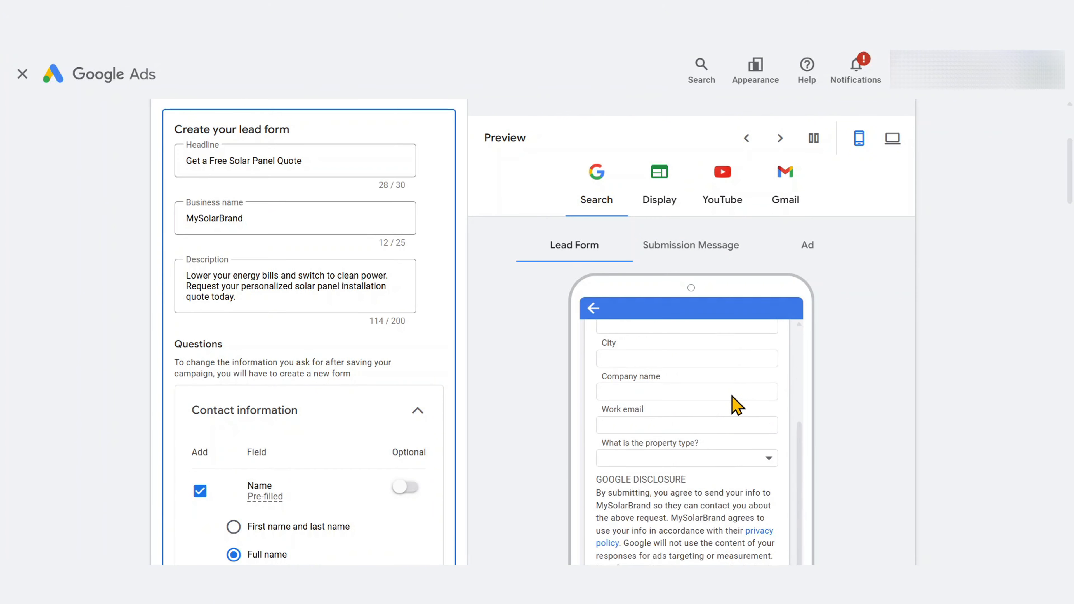
left_click(703, 250)
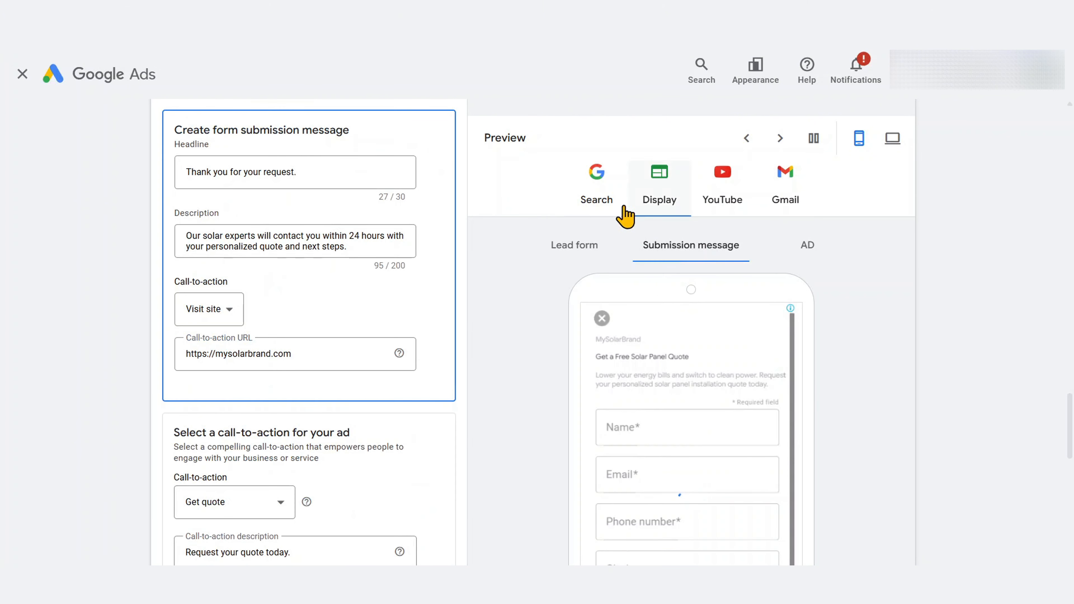
left_click(625, 216)
left_click(806, 245)
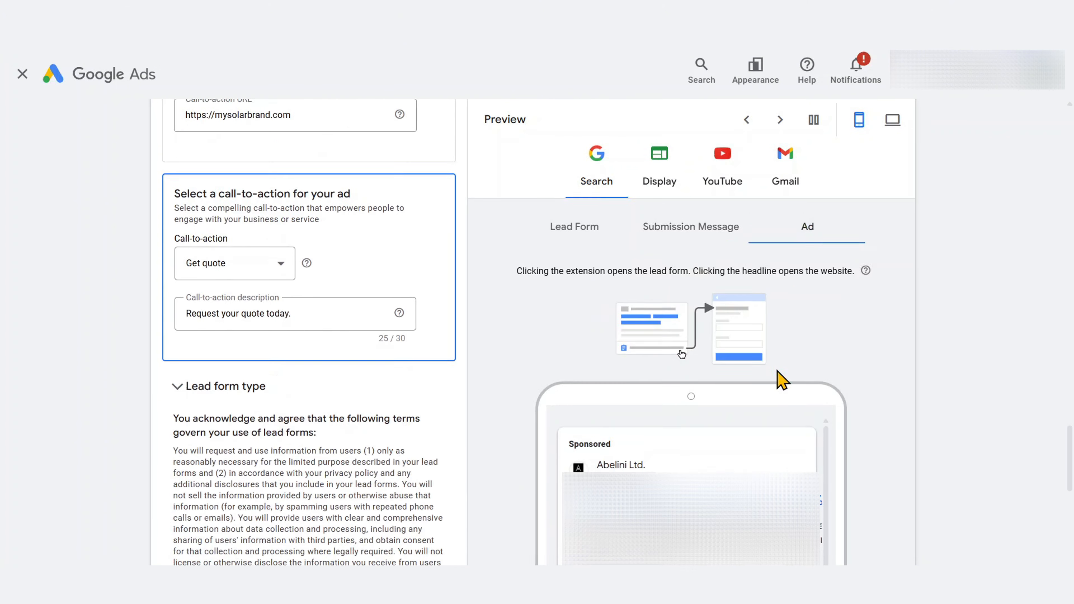
scroll(846, 375, "down", 4)
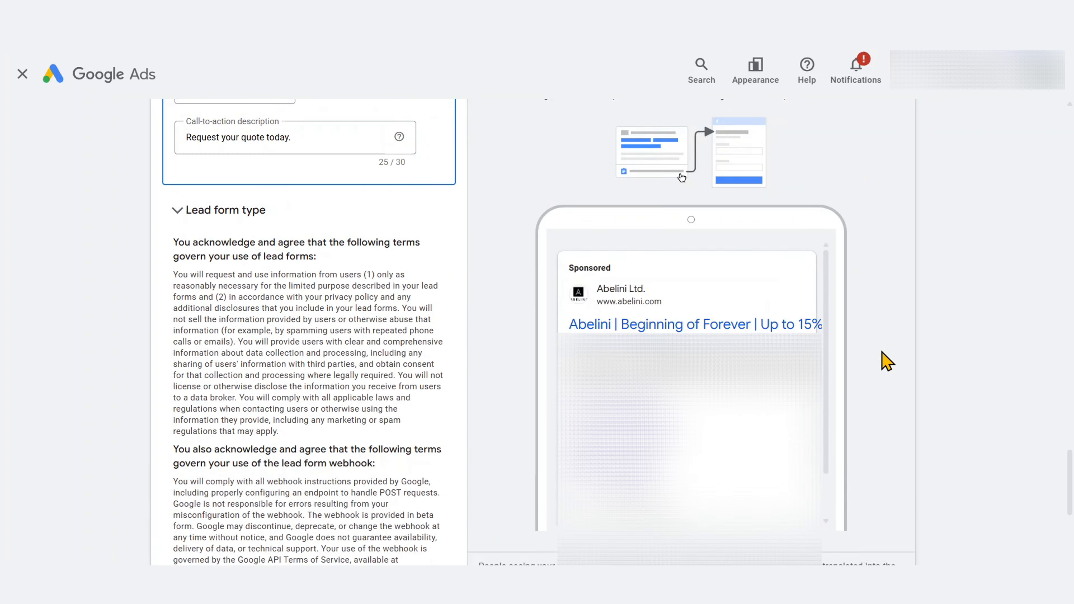
scroll(887, 362, "down", 2)
- Expand the lead form type settings and compare the More volume and More qualified options
scroll(869, 365, "up", 5)
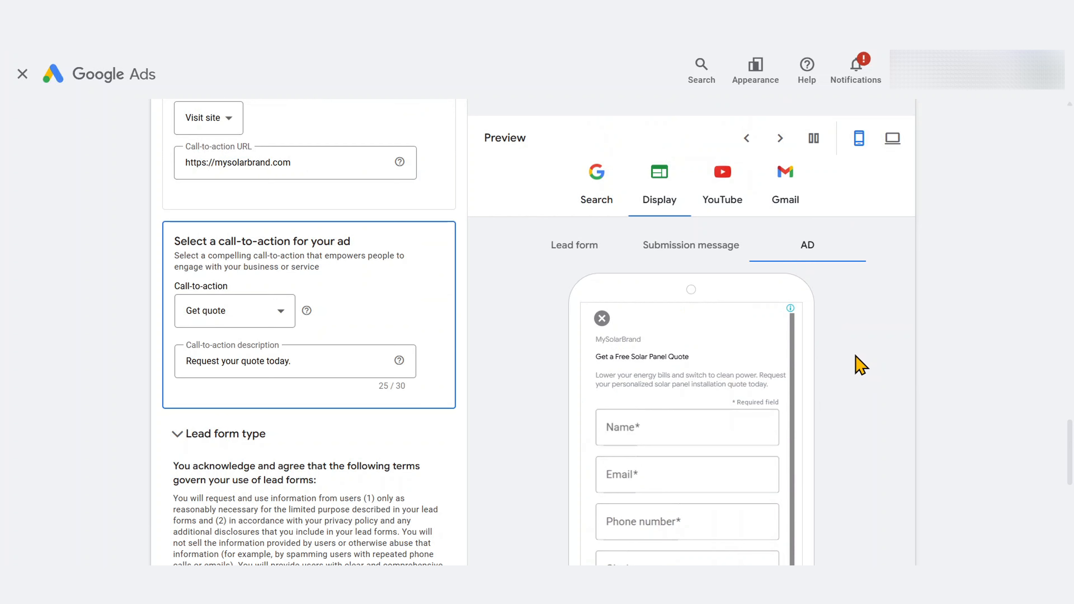
left_click(176, 438)
scroll(142, 438, "down", 2)
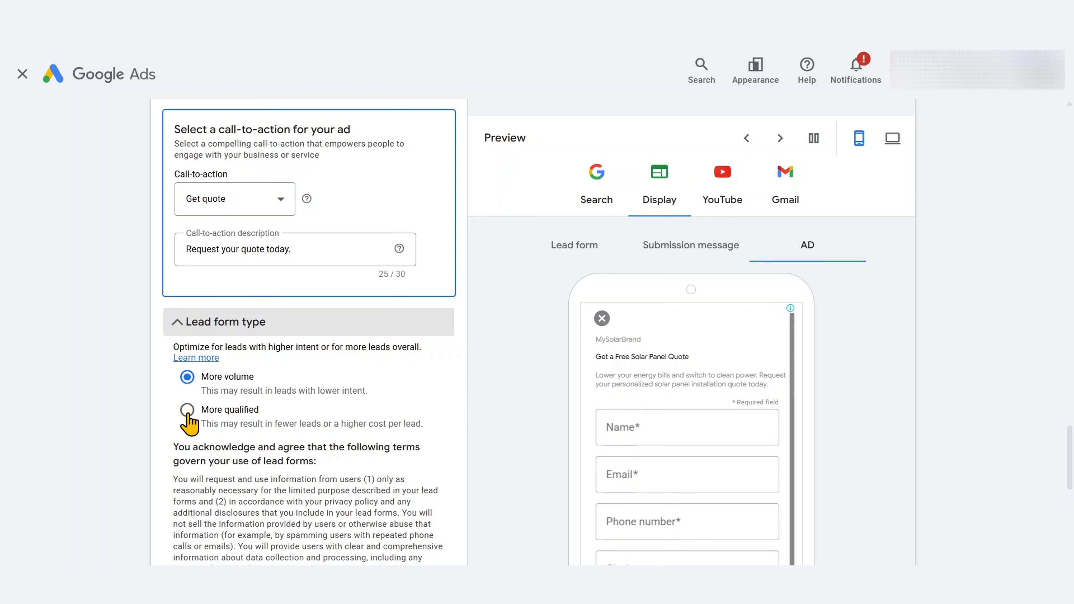
- Expand the lead export settings and review the CRM connections, lead download and webhook integration options
scroll(144, 365, "down", 10)
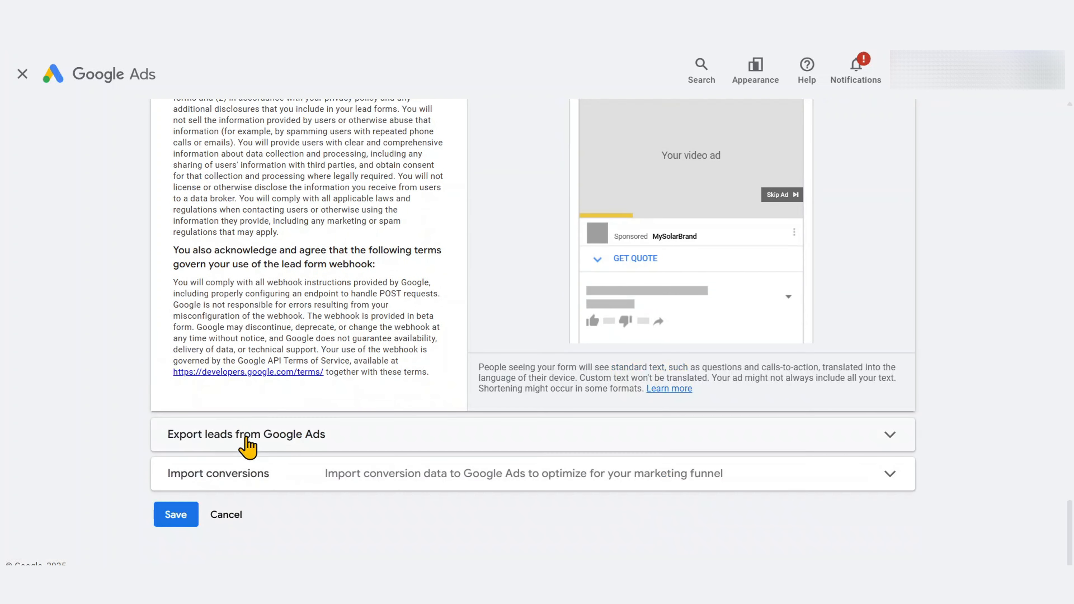
left_click(247, 440)
scroll(135, 439, "down", 4)
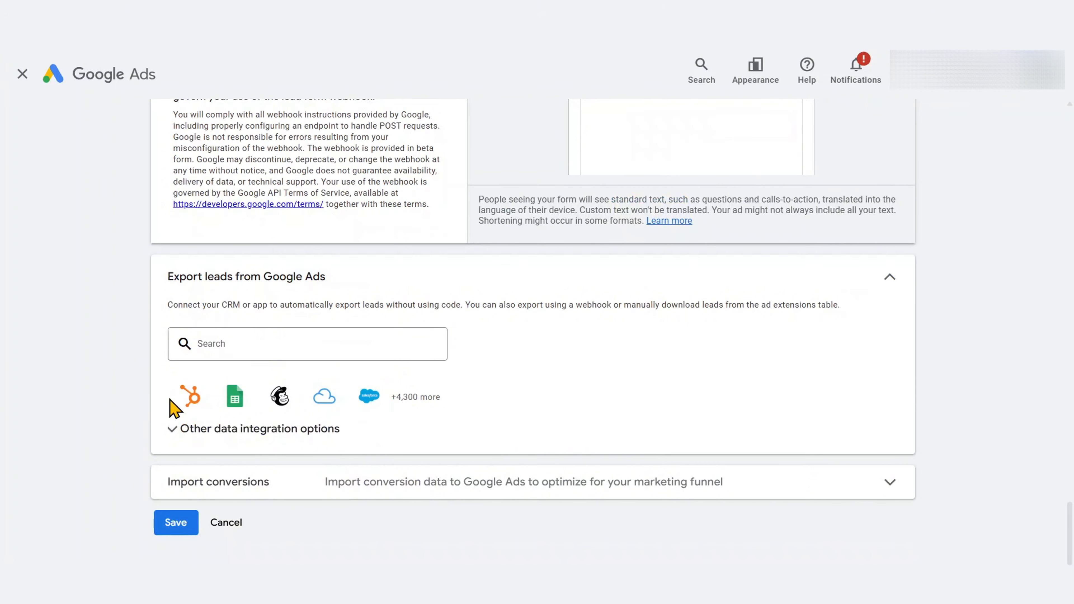
left_click(170, 428)
scroll(152, 419, "down", 4)
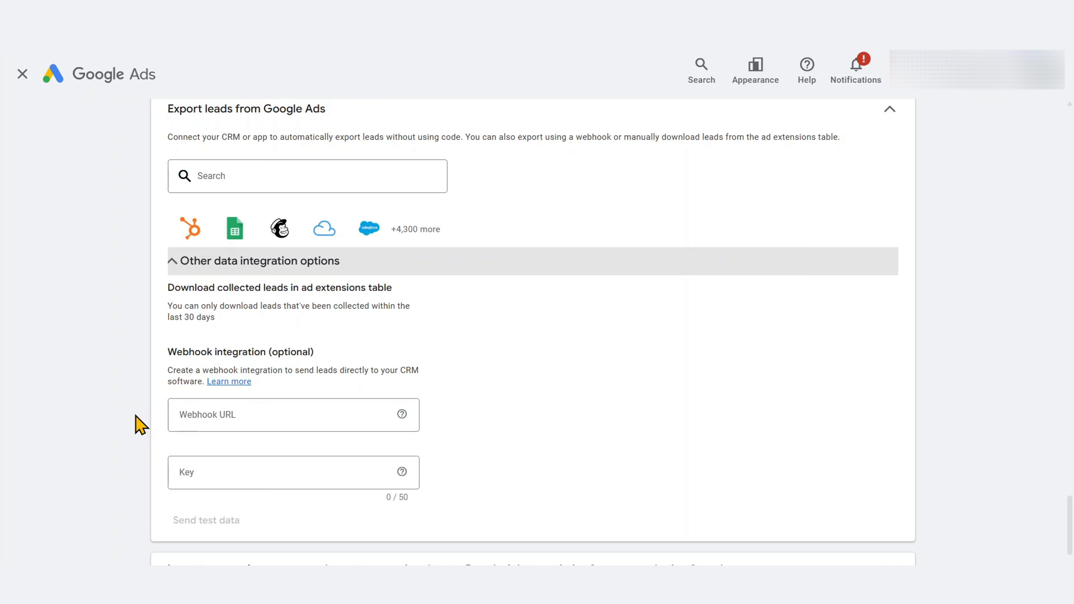
scroll(139, 424, "down", 3)
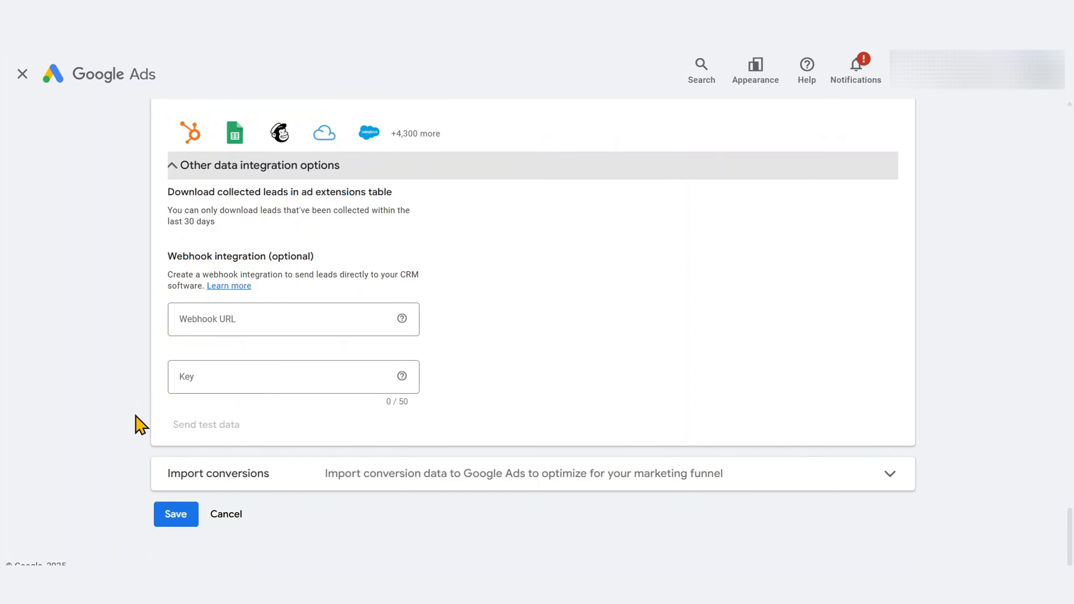